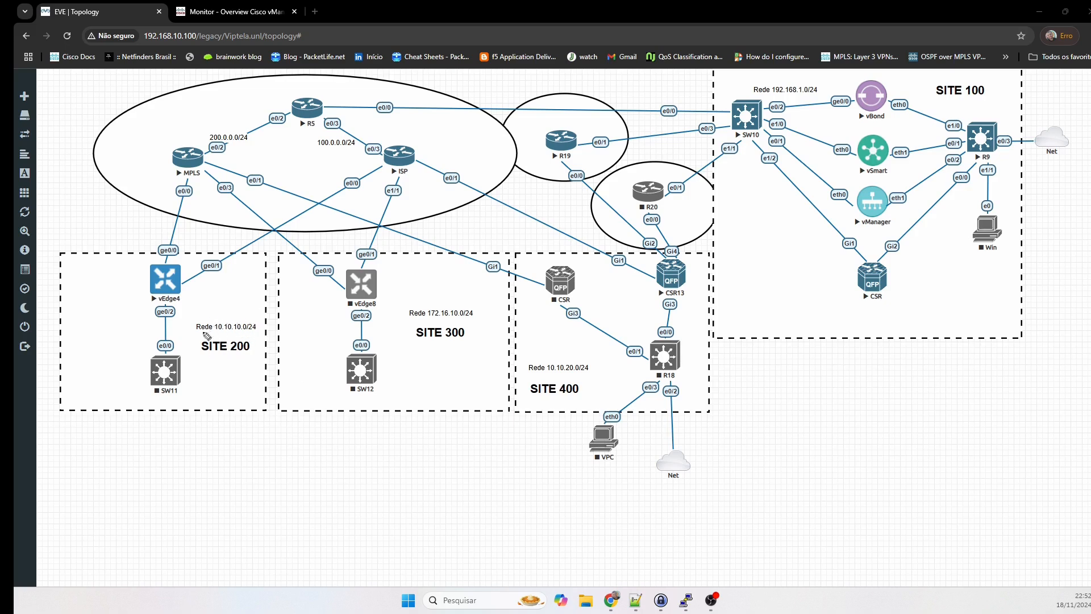
Circle the 10.10.10.0/24 label and vEdge4, then trace vEdge4's MPLS path via R5 to vSmart.
mouse_move(259, 314)
mouse_down()
mouse_move(199, 313)
mouse_move(192, 333)
mouse_move(233, 341)
mouse_move(263, 328)
mouse_move(259, 314)
mouse_up()
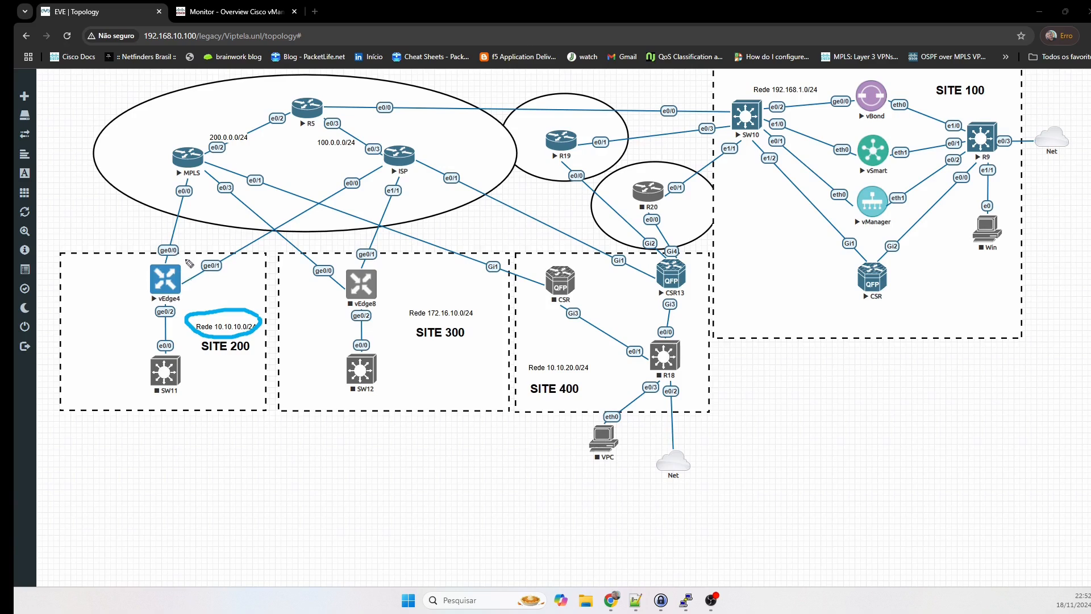
mouse_move(182, 259)
mouse_down()
mouse_move(132, 266)
mouse_move(146, 308)
mouse_move(191, 278)
mouse_move(180, 258)
mouse_up()
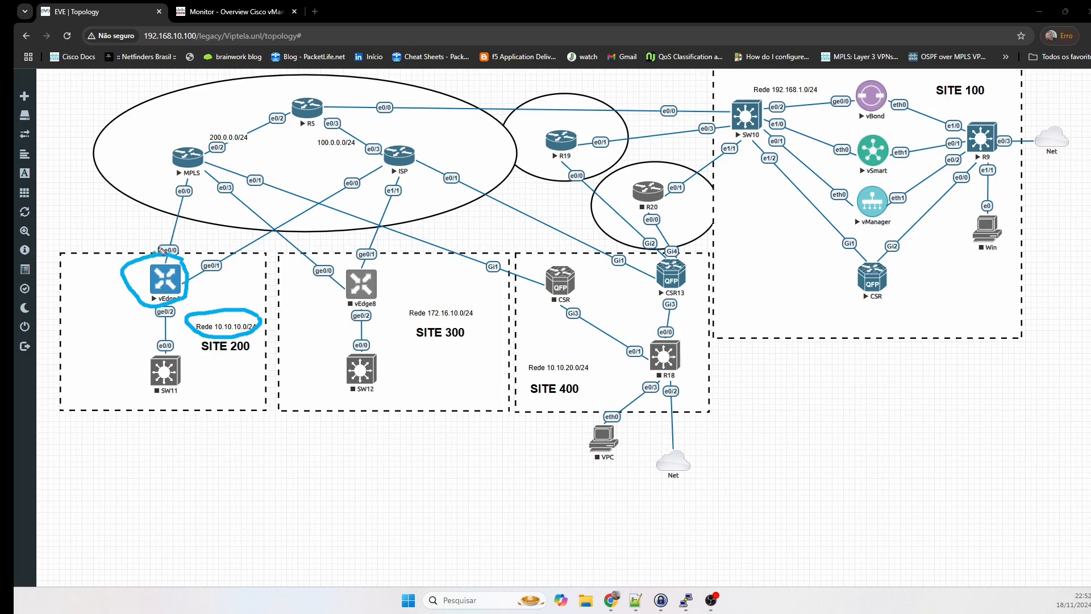
mouse_move(161, 250)
mouse_down()
mouse_move(180, 166)
mouse_move(313, 119)
mouse_move(488, 101)
mouse_move(738, 108)
mouse_move(867, 149)
mouse_up()
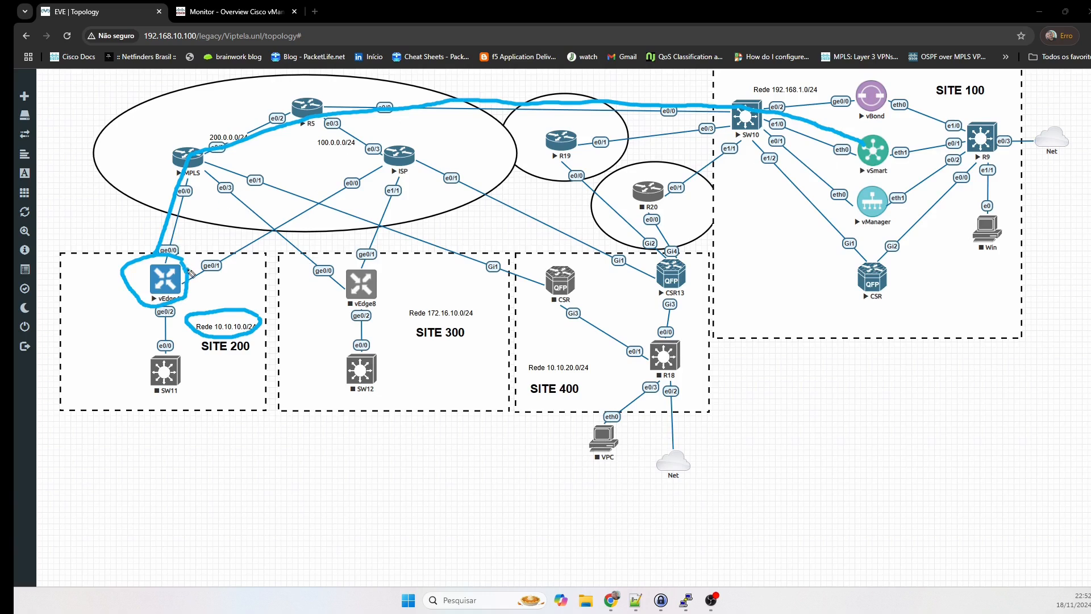
Draw a line from vEdge4's ge0/1 up through the ISP router toward vSmart.
mouse_move(191, 274)
mouse_down()
mouse_move(387, 168)
mouse_move(326, 104)
mouse_move(681, 104)
mouse_move(870, 120)
mouse_move(874, 149)
mouse_up()
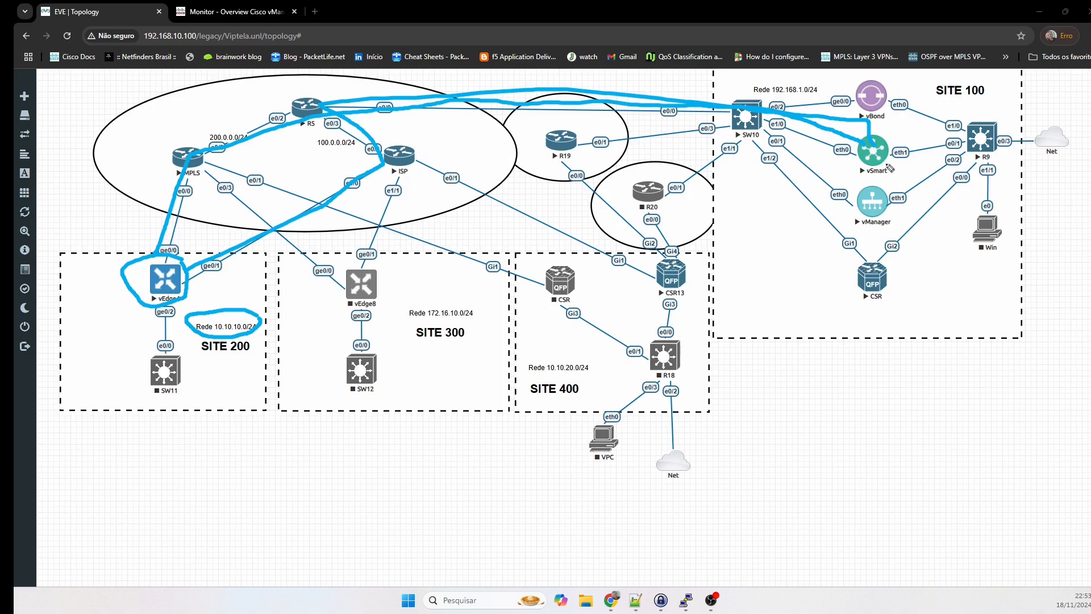
Draw lines from vSmart to the Site 100 CSR, CSR13, SW10 and, via ISP, vEdge8.
mouse_move(876, 152)
mouse_down()
mouse_move(892, 169)
mouse_move(911, 266)
mouse_move(885, 294)
mouse_up()
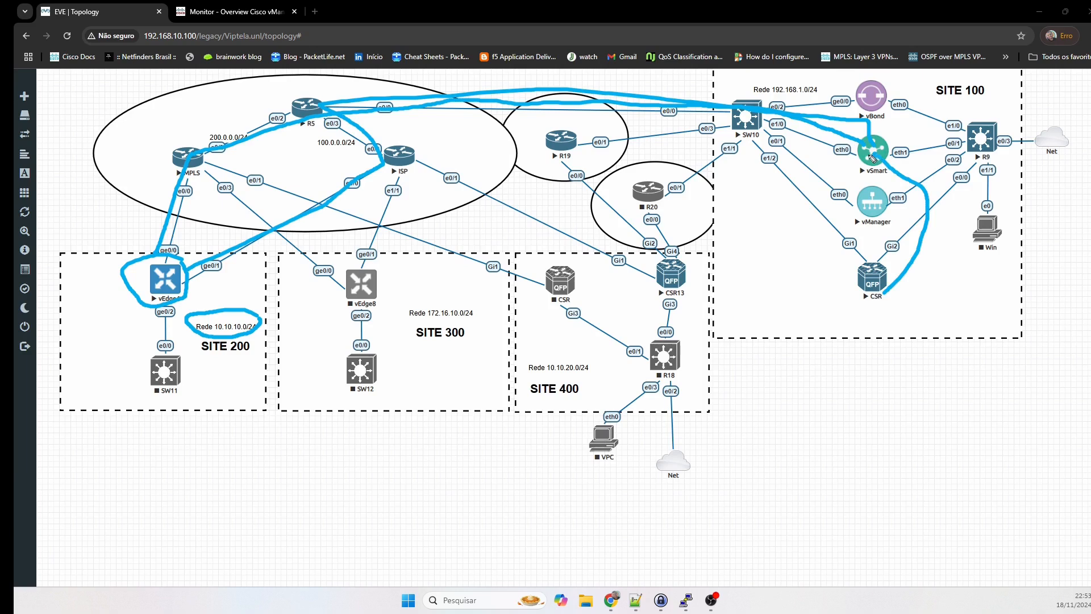
mouse_move(871, 154)
mouse_down()
mouse_move(787, 174)
mouse_move(654, 282)
mouse_up()
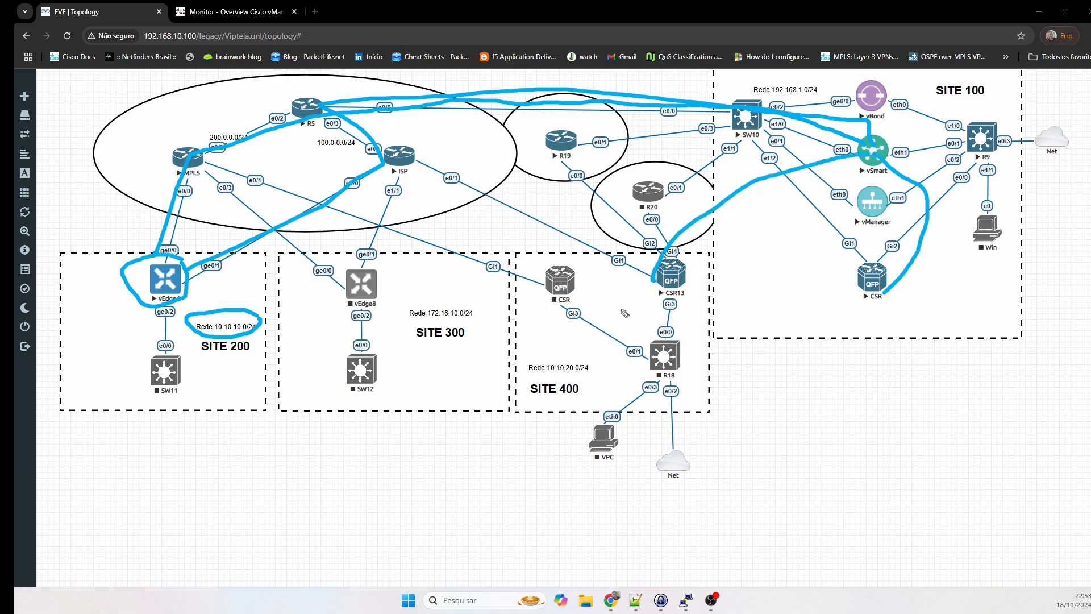
mouse_move(861, 147)
mouse_down()
mouse_move(785, 140)
mouse_move(570, 192)
mouse_move(544, 258)
mouse_up()
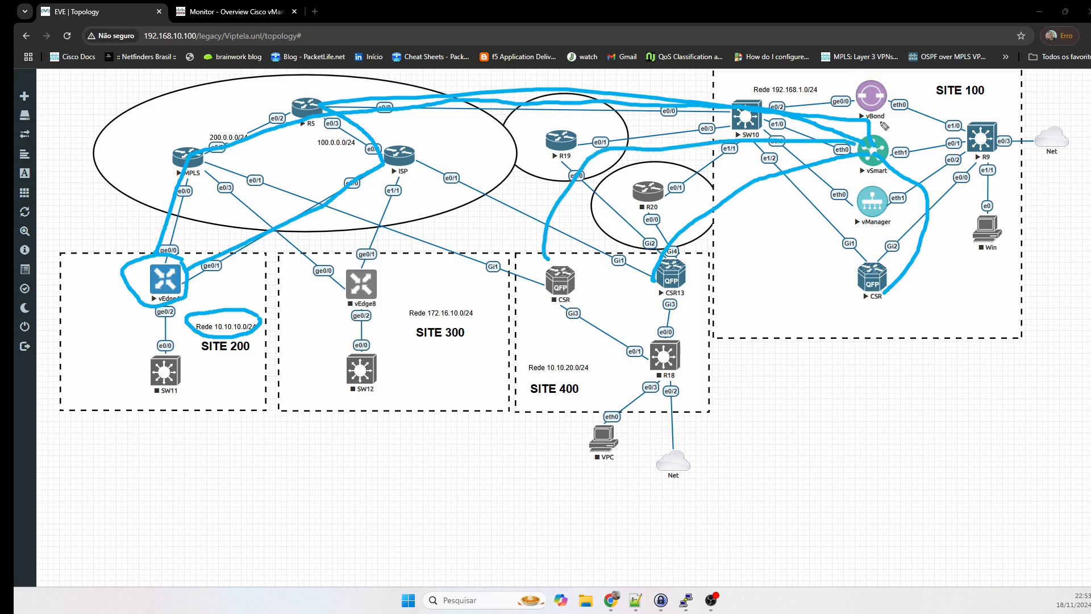
mouse_move(868, 145)
mouse_down()
mouse_move(736, 118)
mouse_move(429, 132)
mouse_move(372, 241)
mouse_move(373, 276)
mouse_up()
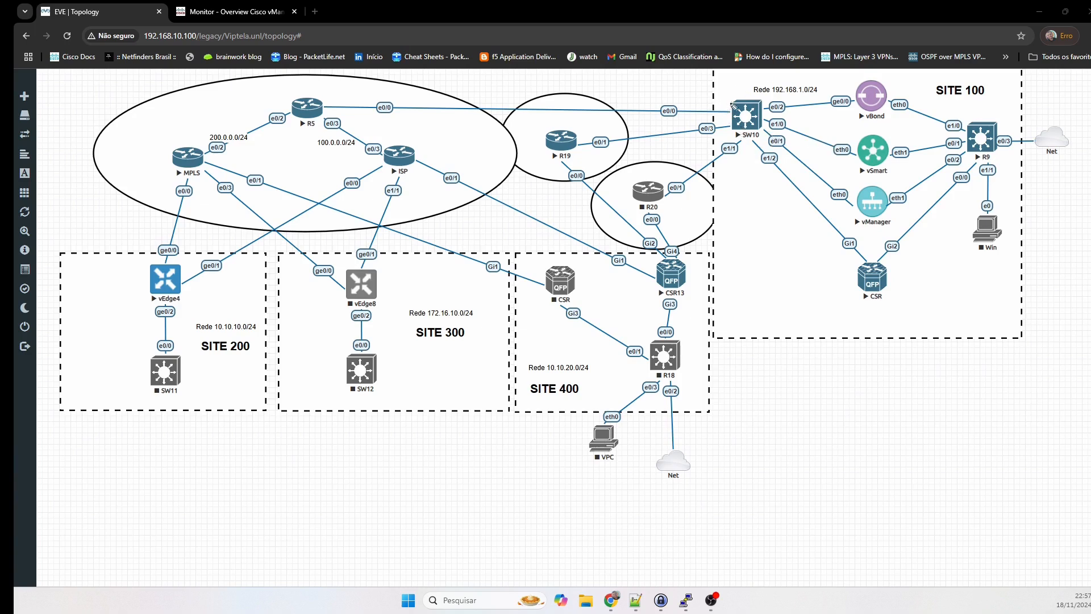
Mark the SW10-to-vSmart link and draw arrows from vSmart to CSR13, Site 100 and Site 400 CSRs.
mouse_move(699, 97)
mouse_down()
mouse_move(812, 143)
mouse_move(816, 156)
mouse_move(824, 137)
mouse_move(814, 128)
mouse_up()
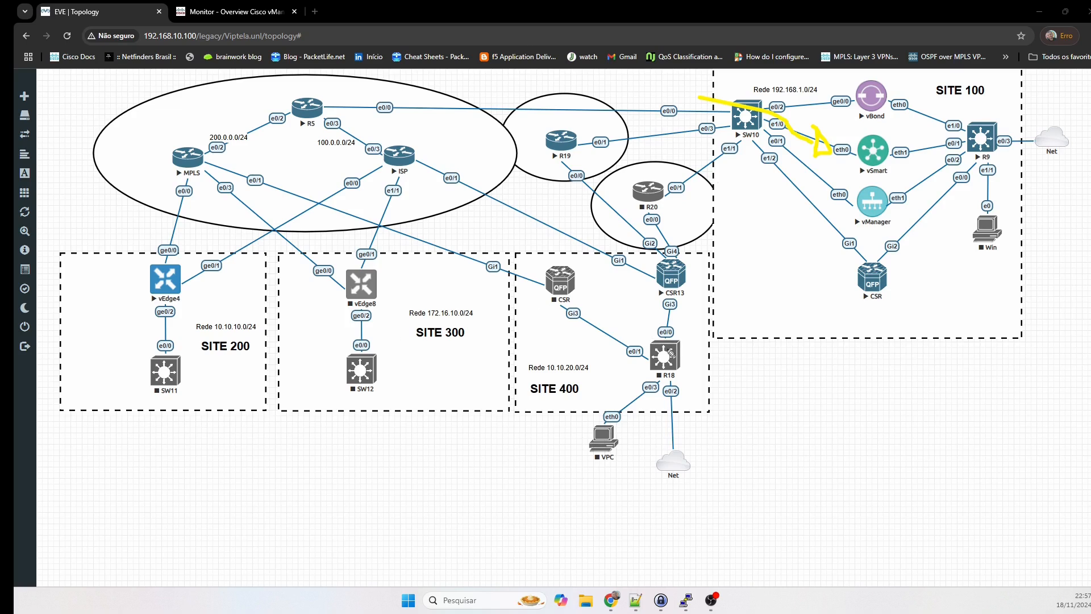
mouse_move(857, 172)
mouse_down()
mouse_move(662, 239)
mouse_move(682, 251)
mouse_move(659, 264)
mouse_move(660, 230)
mouse_up()
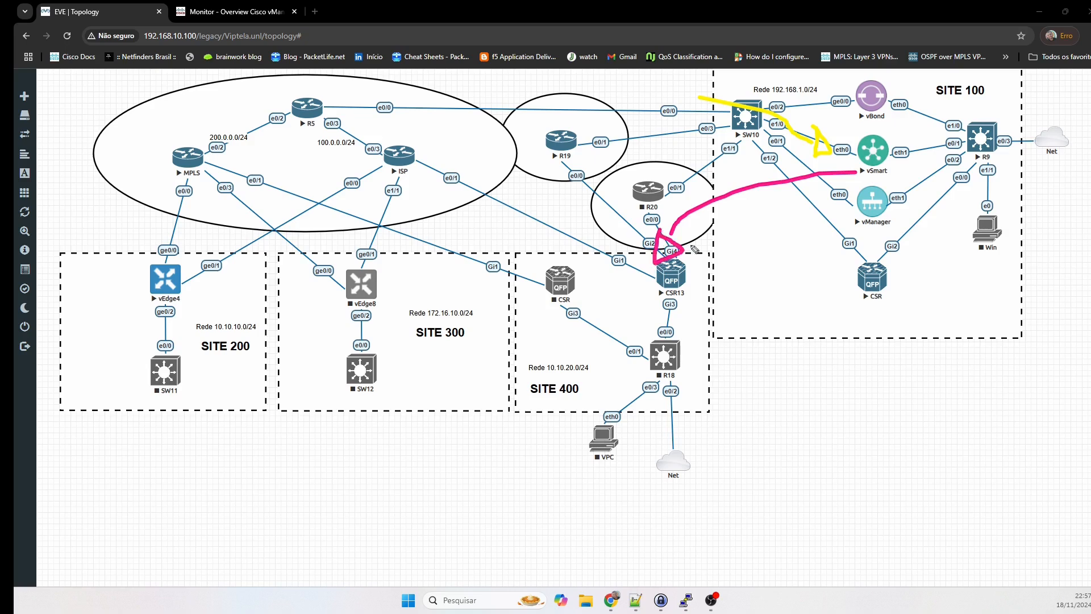
mouse_move(868, 170)
mouse_down()
mouse_move(864, 239)
mouse_move(852, 237)
mouse_move(878, 236)
mouse_move(861, 248)
mouse_up()
mouse_move(859, 159)
mouse_down()
mouse_move(640, 183)
mouse_move(523, 293)
mouse_move(546, 293)
mouse_move(535, 280)
mouse_up()
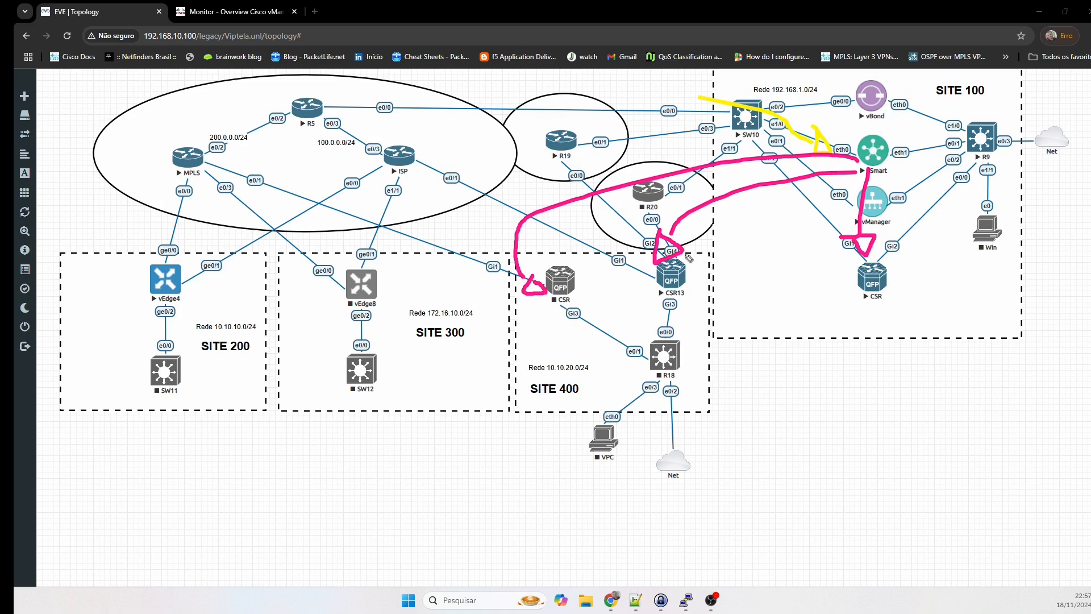
key(Escape)
Circle the Site 100 CSR, vEdge4, vEdge8, R18 and CSR13, then erase all pen markings.
mouse_move(907, 271)
mouse_down()
mouse_move(827, 292)
mouse_move(897, 279)
mouse_move(895, 270)
mouse_up()
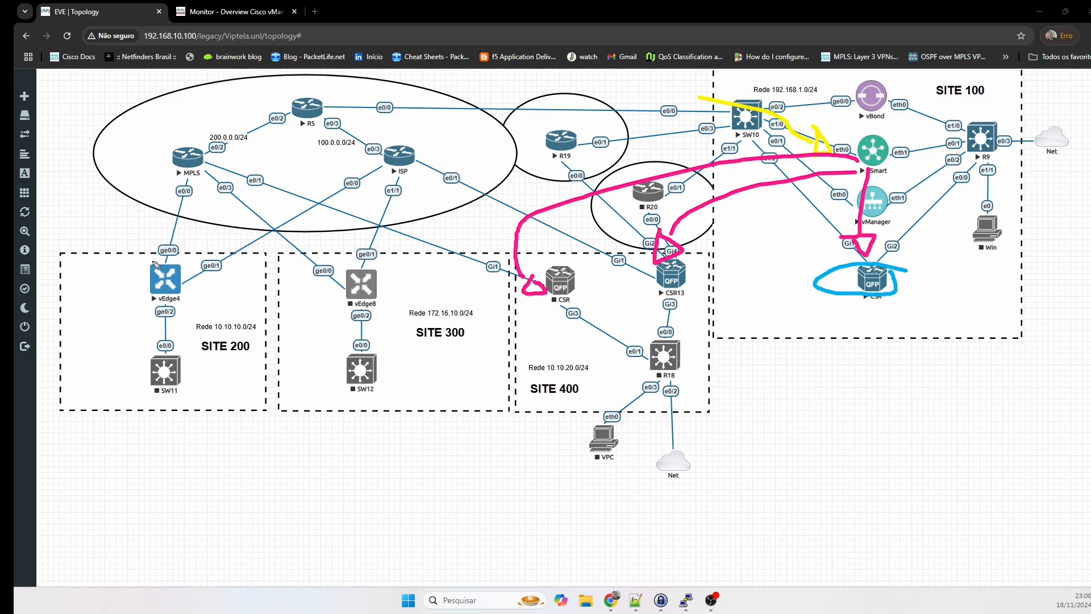
mouse_move(186, 268)
mouse_down()
mouse_move(137, 260)
mouse_move(157, 315)
mouse_move(168, 265)
mouse_up()
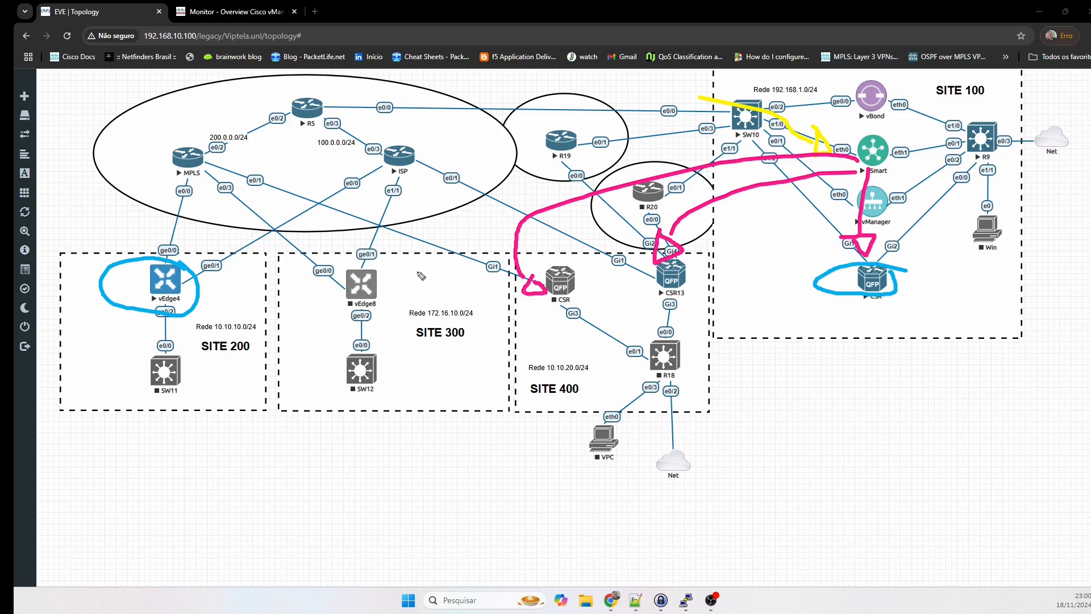
mouse_move(402, 271)
mouse_down()
mouse_move(329, 274)
mouse_move(370, 318)
mouse_move(398, 282)
mouse_up()
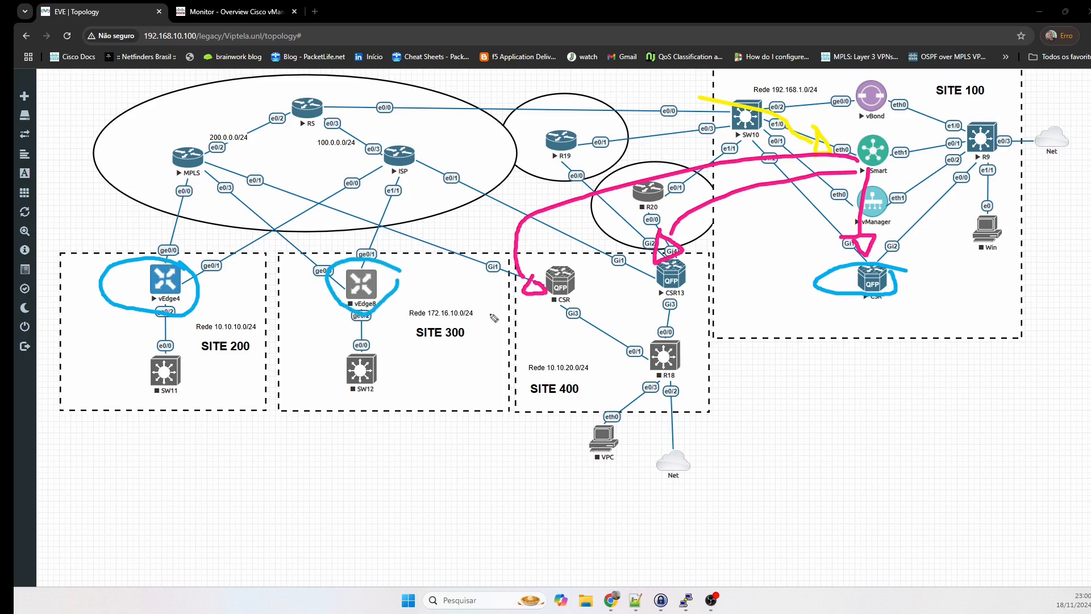
mouse_move(681, 331)
mouse_down()
mouse_move(641, 381)
mouse_move(698, 341)
mouse_up()
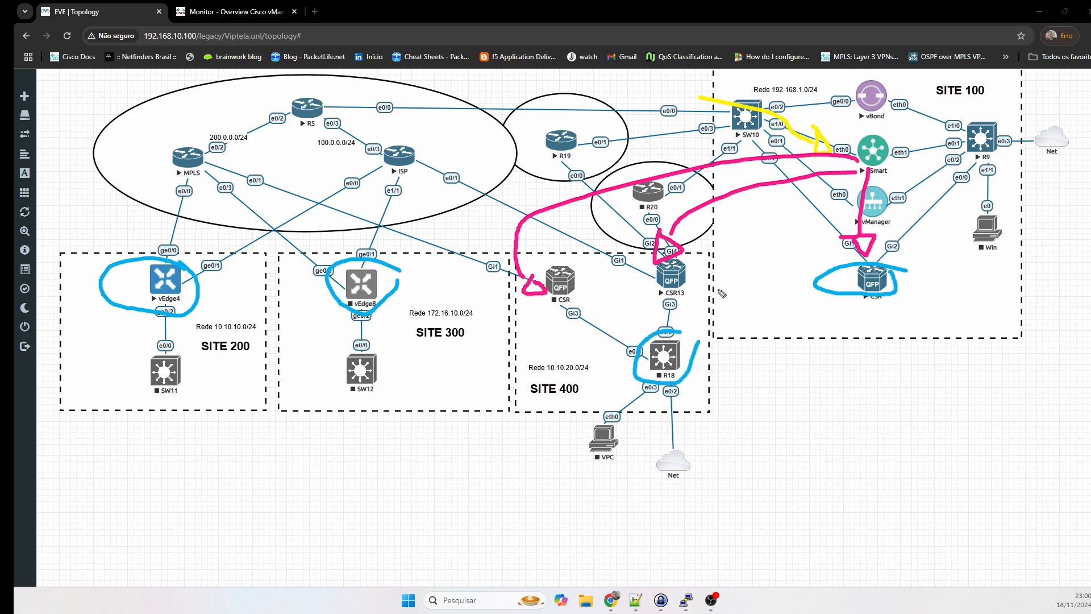
mouse_move(682, 267)
mouse_down()
mouse_move(700, 301)
mouse_move(687, 281)
mouse_up()
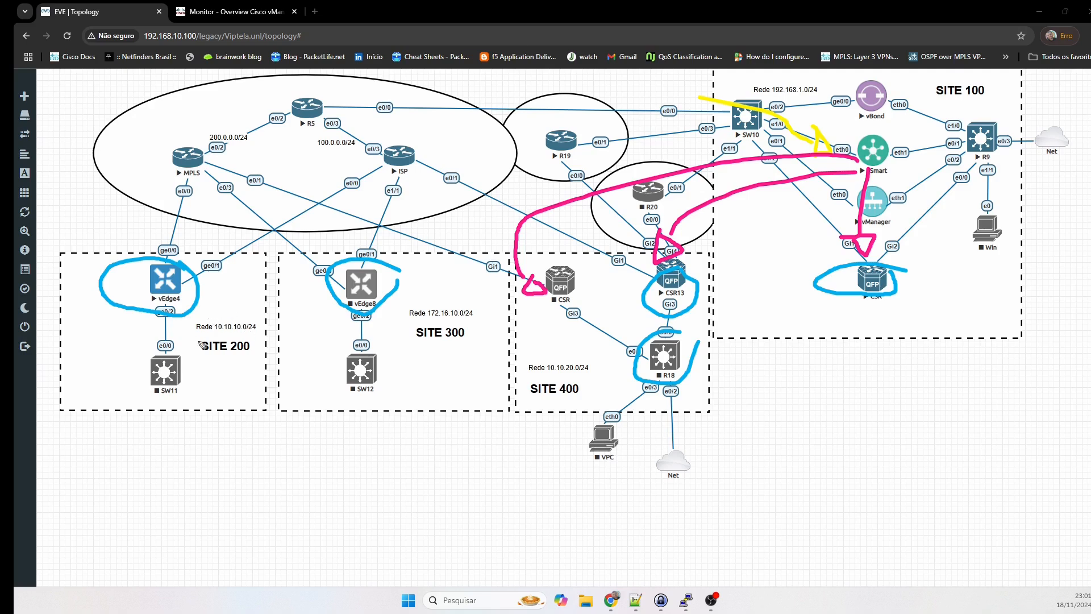
key(Escape)
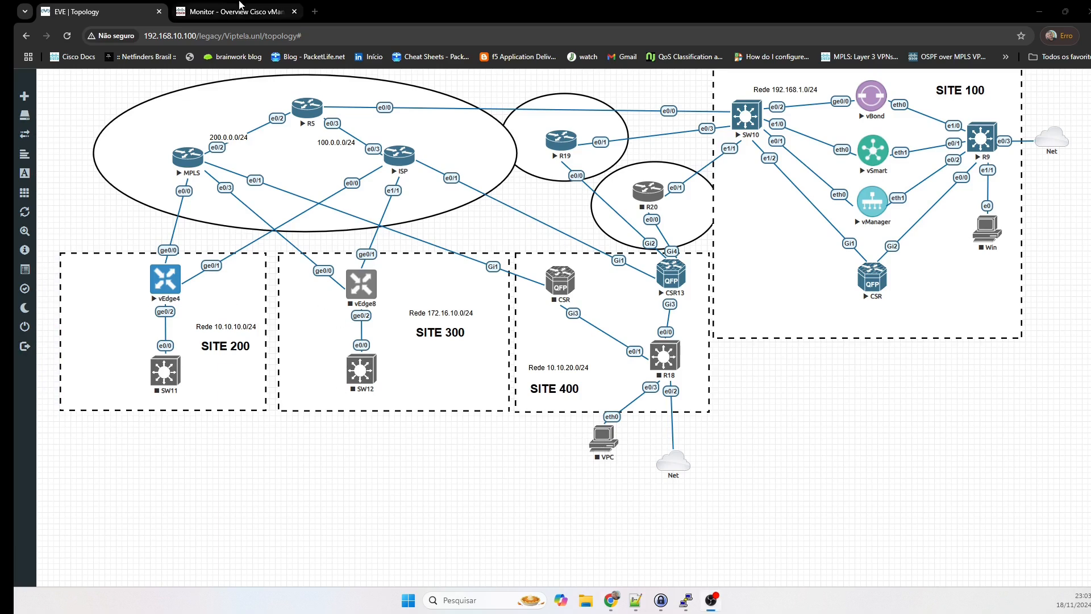
click(239, 12)
click(115, 5)
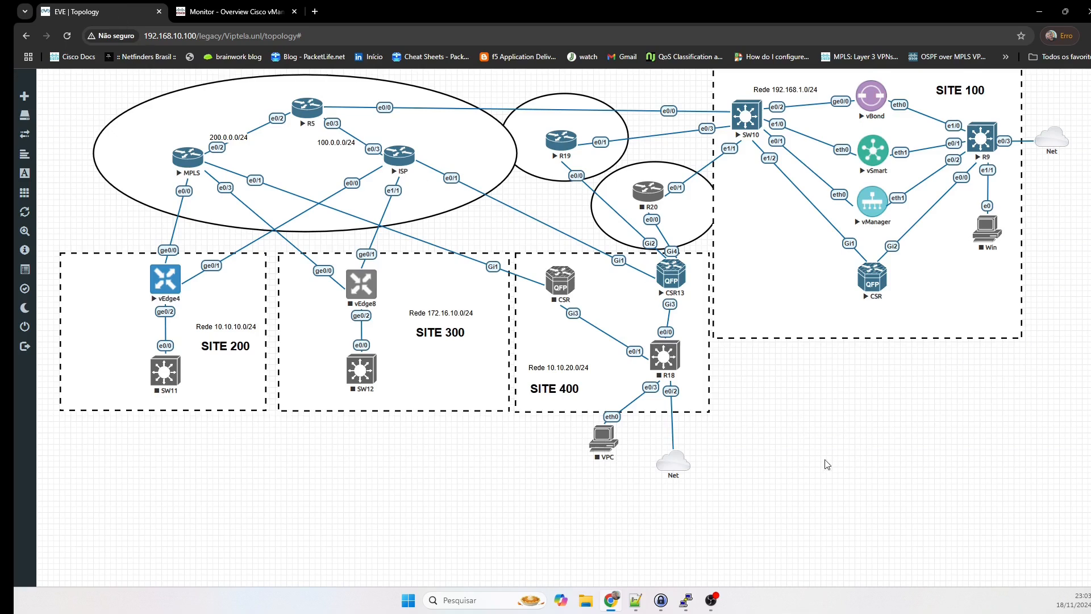
click(687, 601)
click(630, 340)
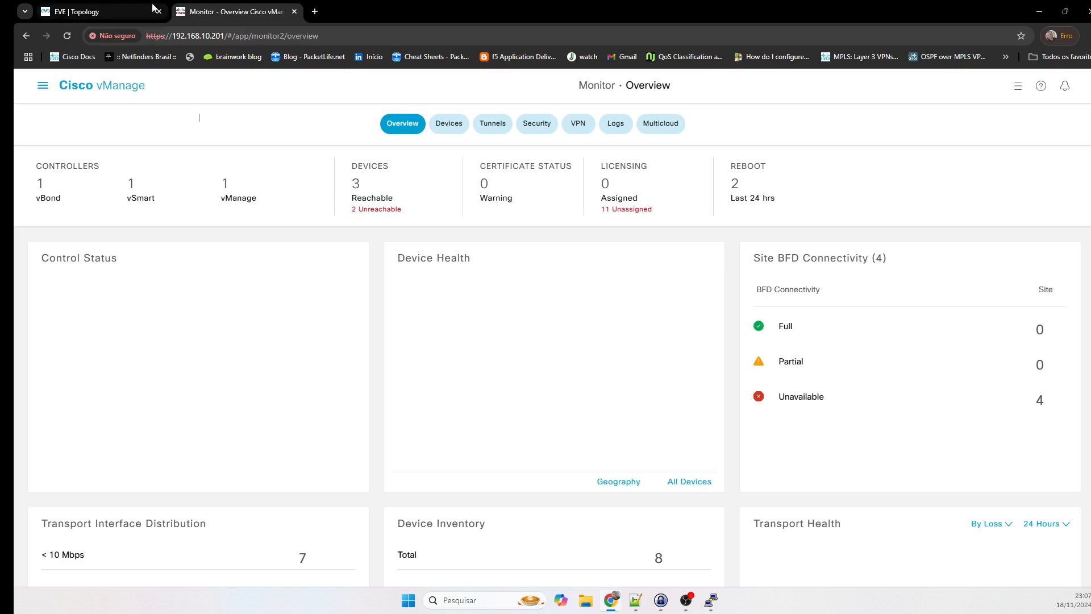
click(152, 9)
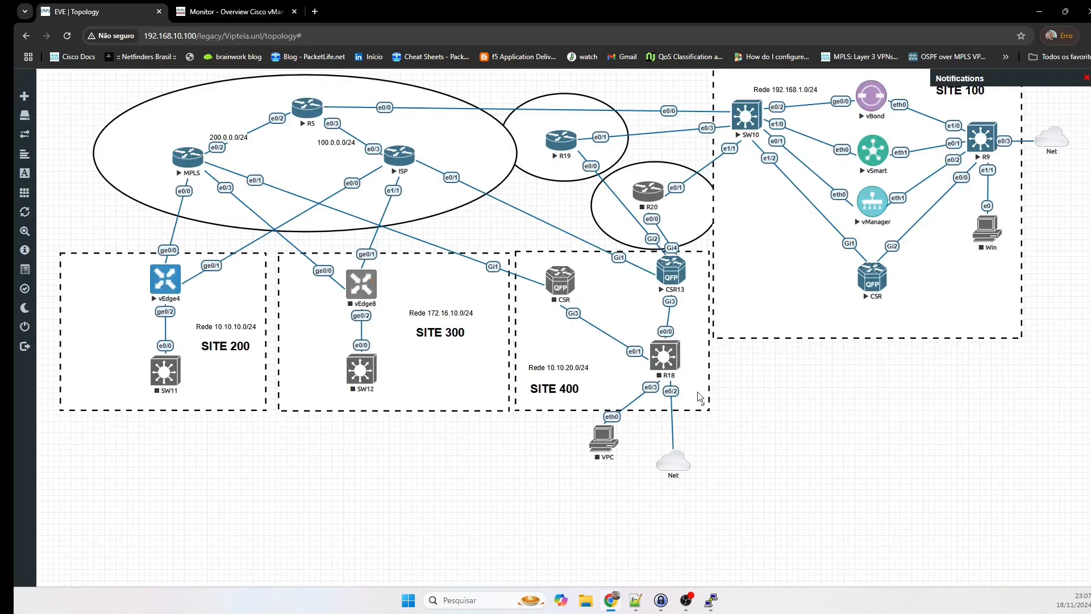
Run 'sh ip route vrf 1' on the CSR13 console.
click(712, 601)
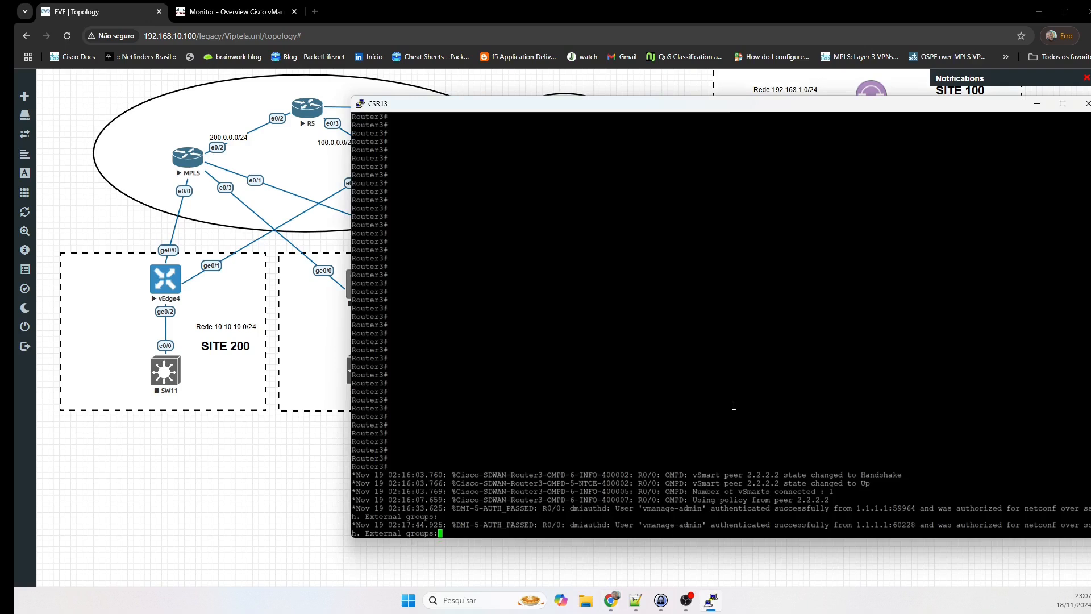
key(Return)
key(Return)
key(Return)
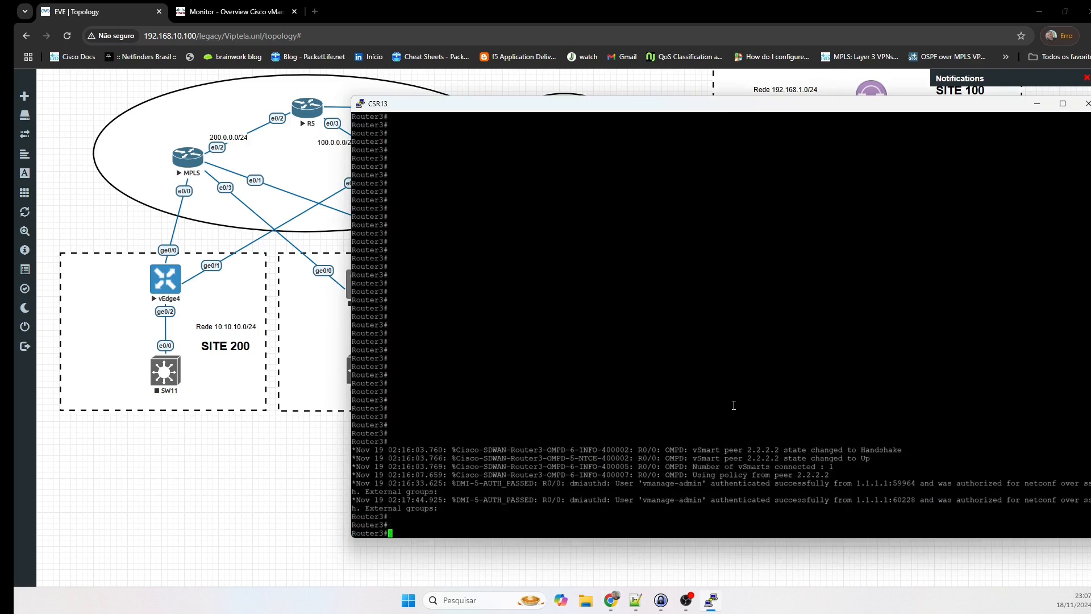
text(sh ip route vrf 1)
click(226, 543)
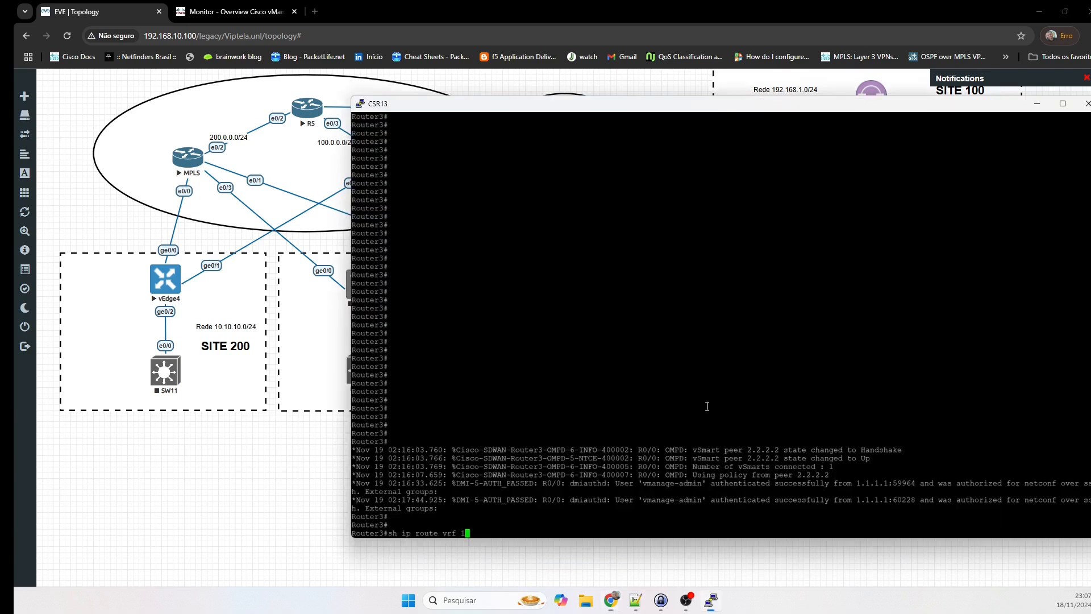
click(671, 274)
key(Return)
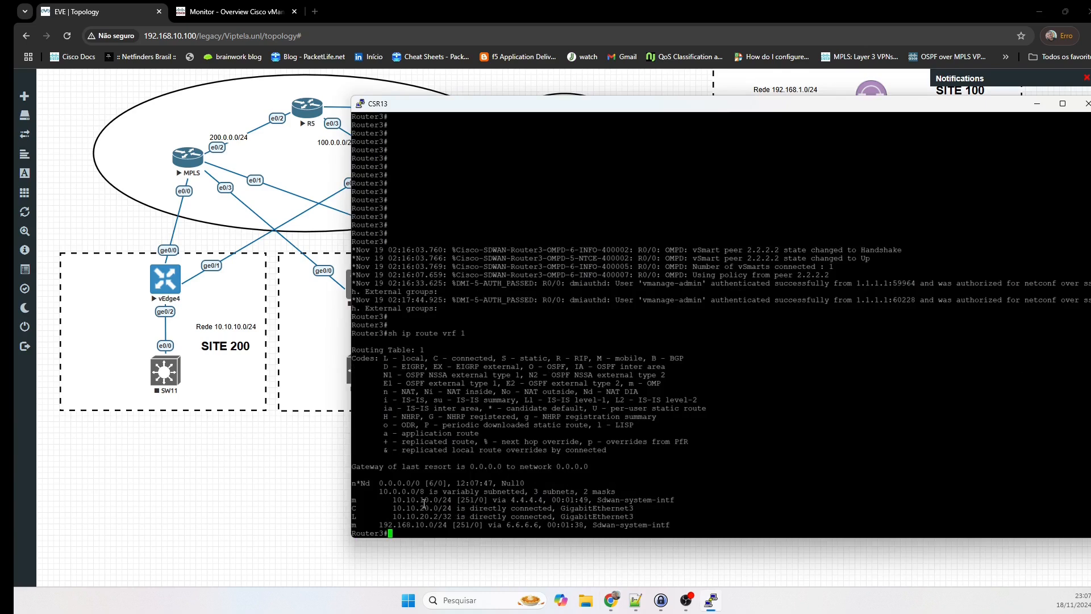
Highlight the 10.10.10.0/24 and 192.168.10.0/24 OMP routes, then minimize the console.
triple_click(414, 499)
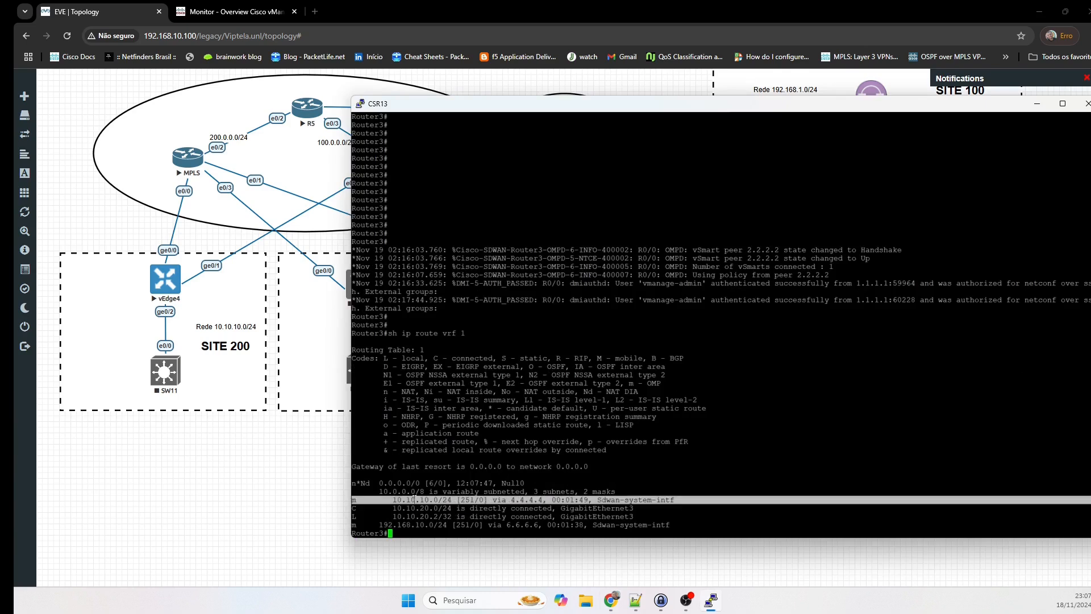
double_click(401, 499)
key(ctrl+c)
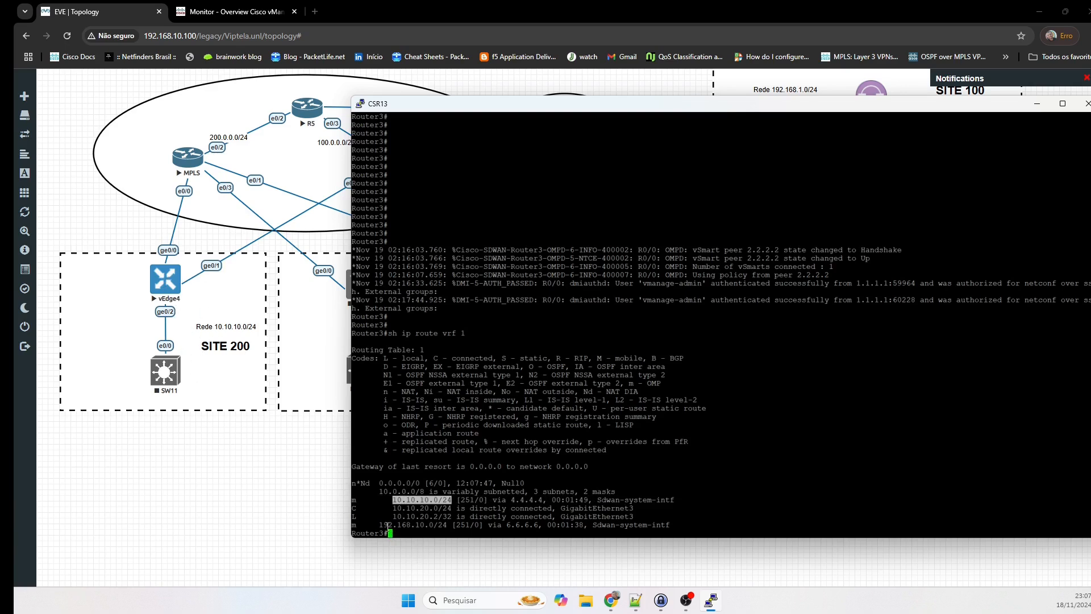
double_click(388, 525)
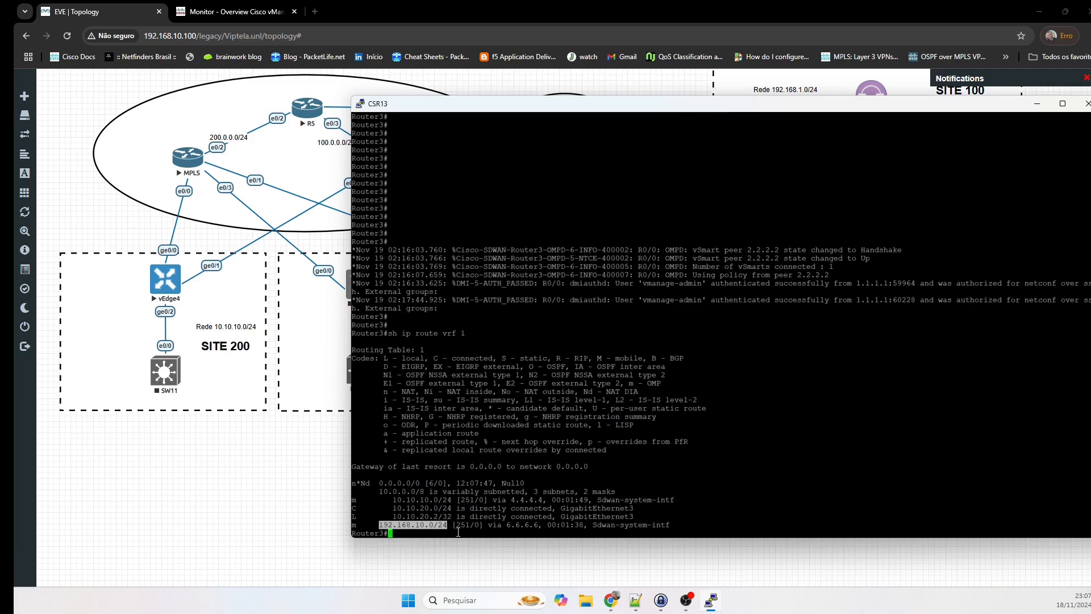
click(285, 518)
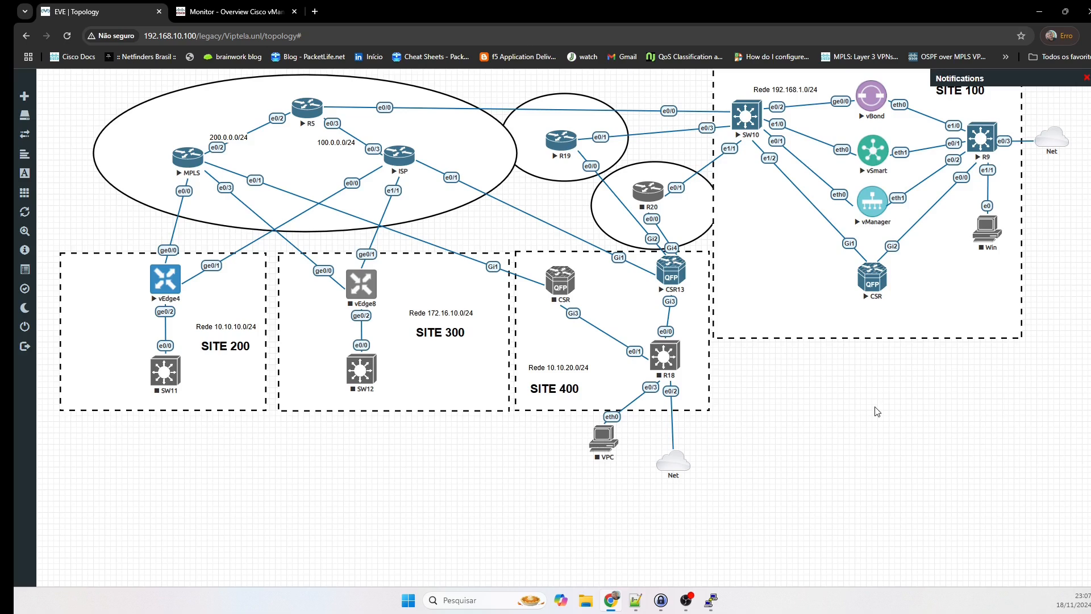
Run 'sh sdwan omp routes 10.10.10.0/24' on CSR13, pasting the copied prefix.
key(alt+Tab)
text(s)
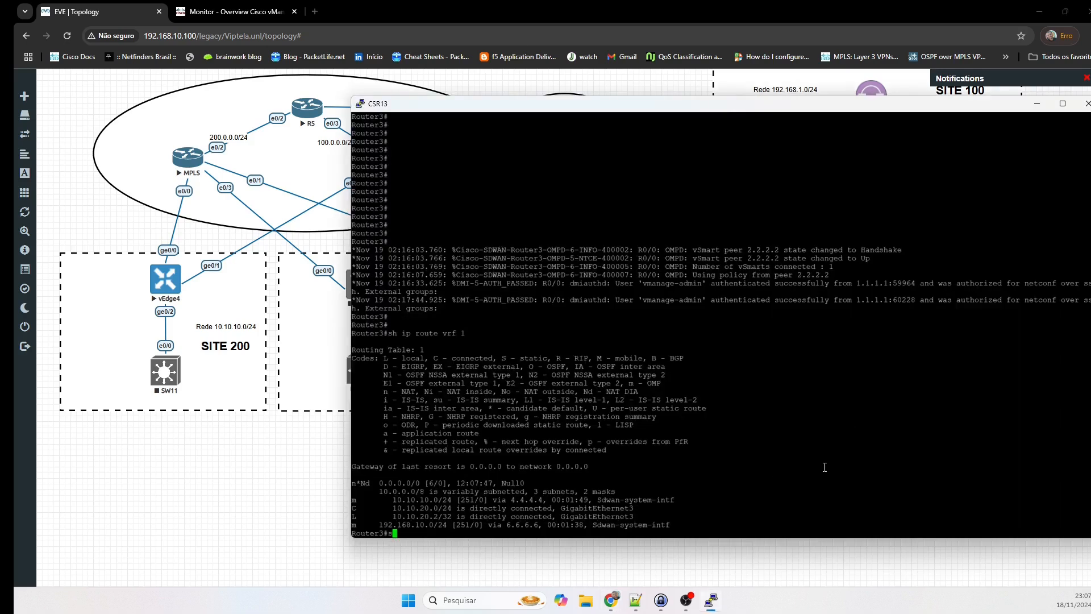
text(h sdw)
key(Tab)
text(c)
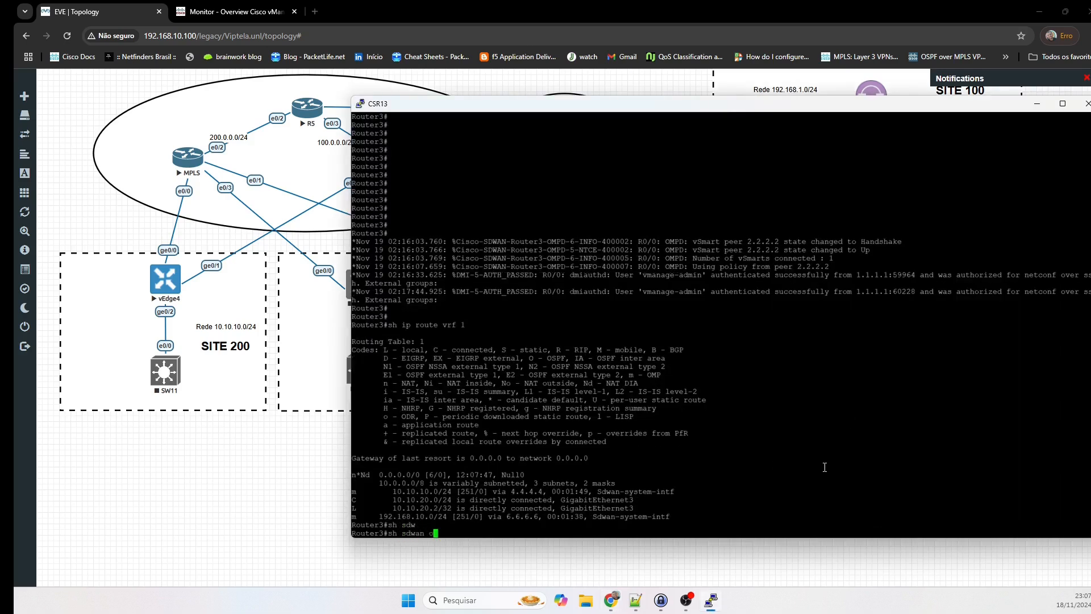
key(BackSpace)
text(om)
key(Tab)
text(rou)
key(Tab)
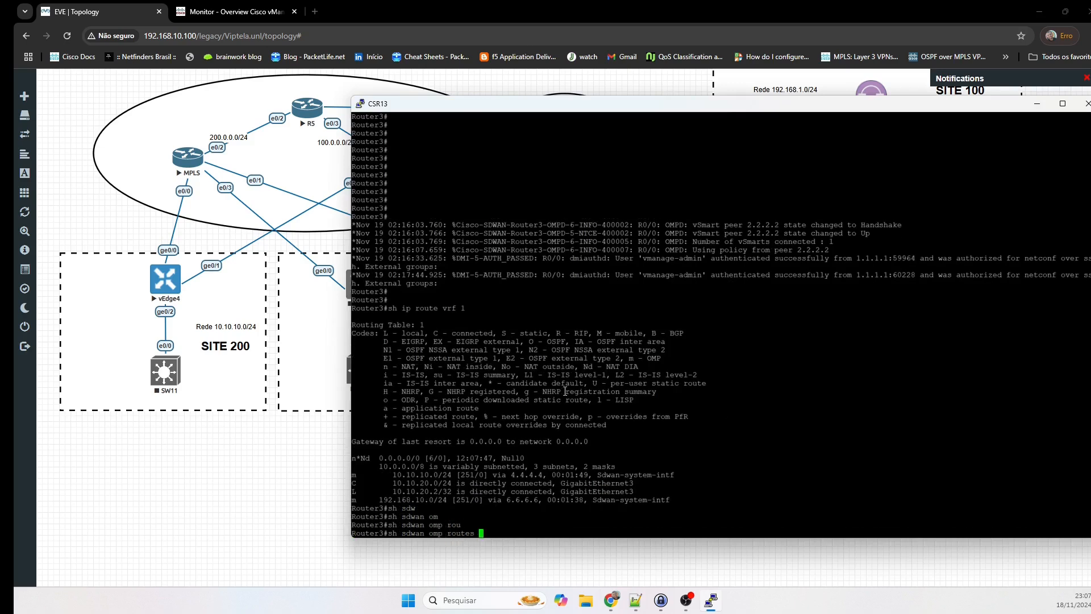
drag(393, 474, 456, 475)
right_click(758, 431)
key(Return)
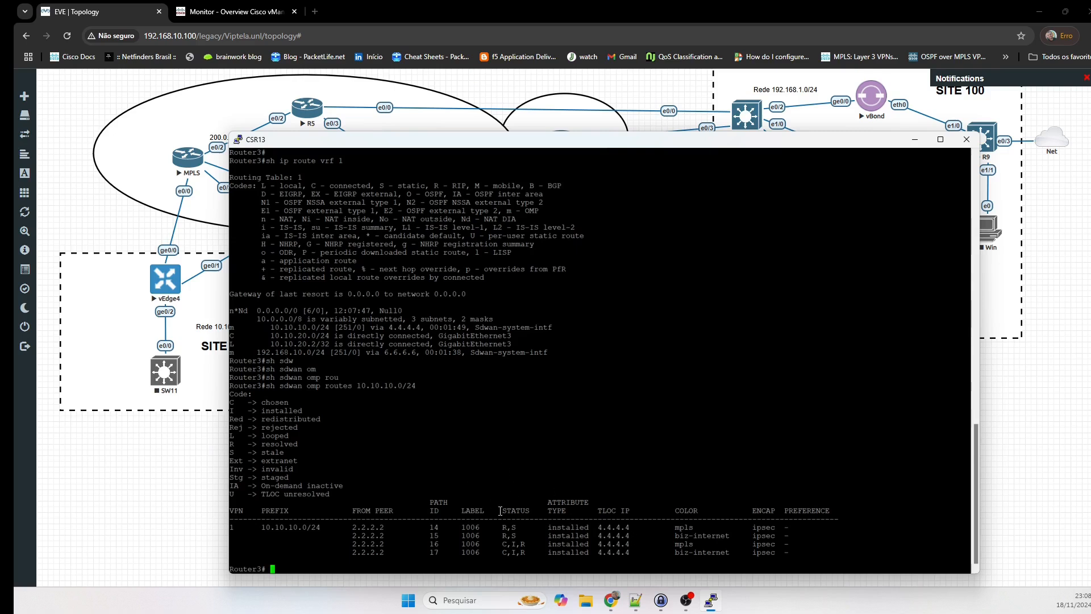
Point out peer 2.2.2.2, the R,S path status and the stale legend code, then rerun the query.
drag(353, 526, 386, 528)
click(433, 470)
drag(503, 528, 518, 532)
drag(262, 451, 318, 453)
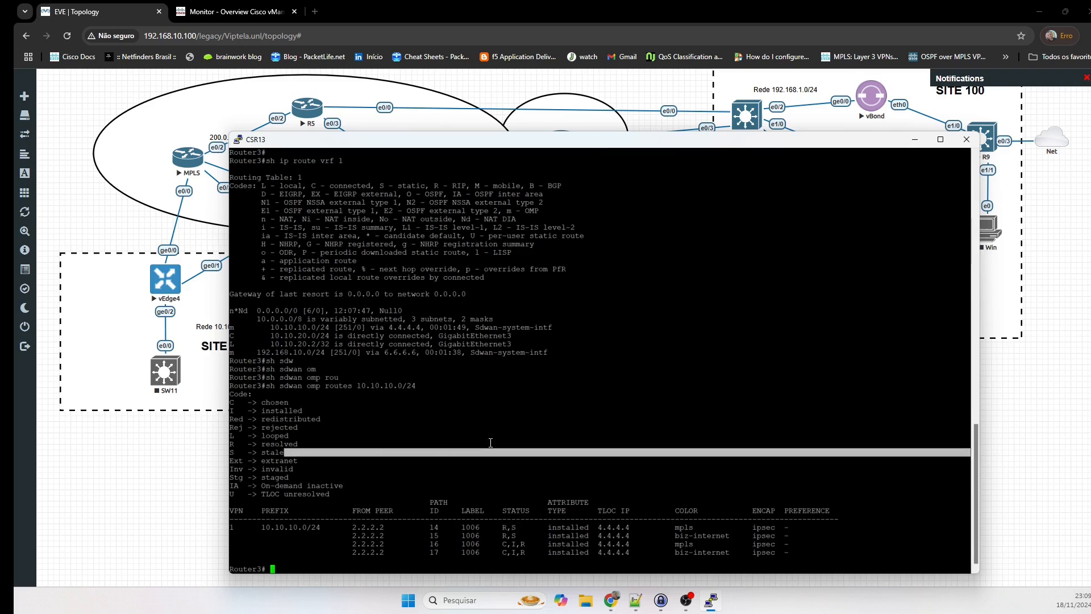
click(524, 468)
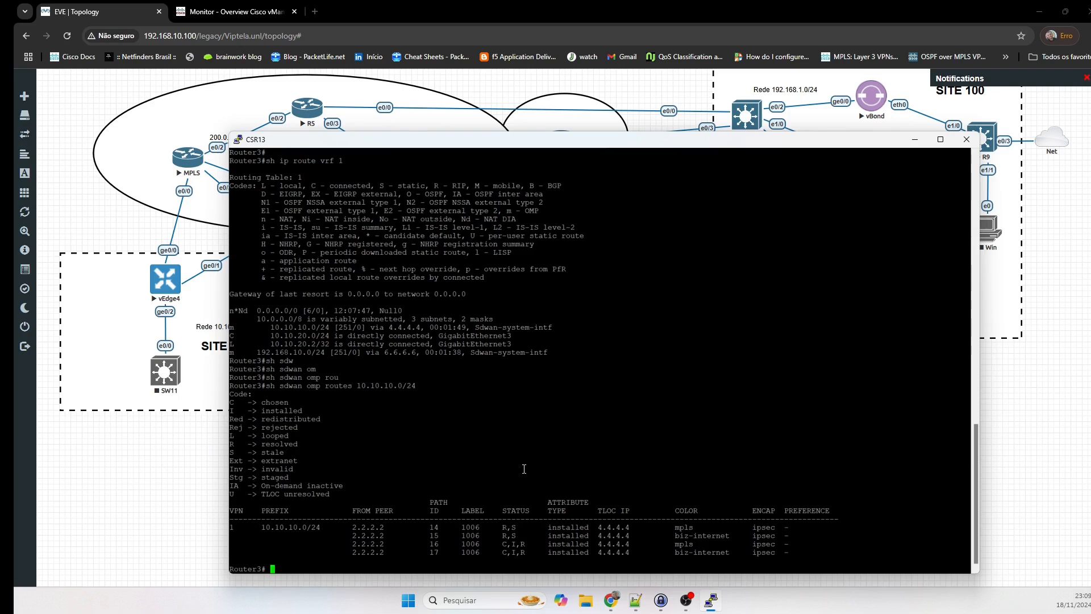
key(Up)
key(Return)
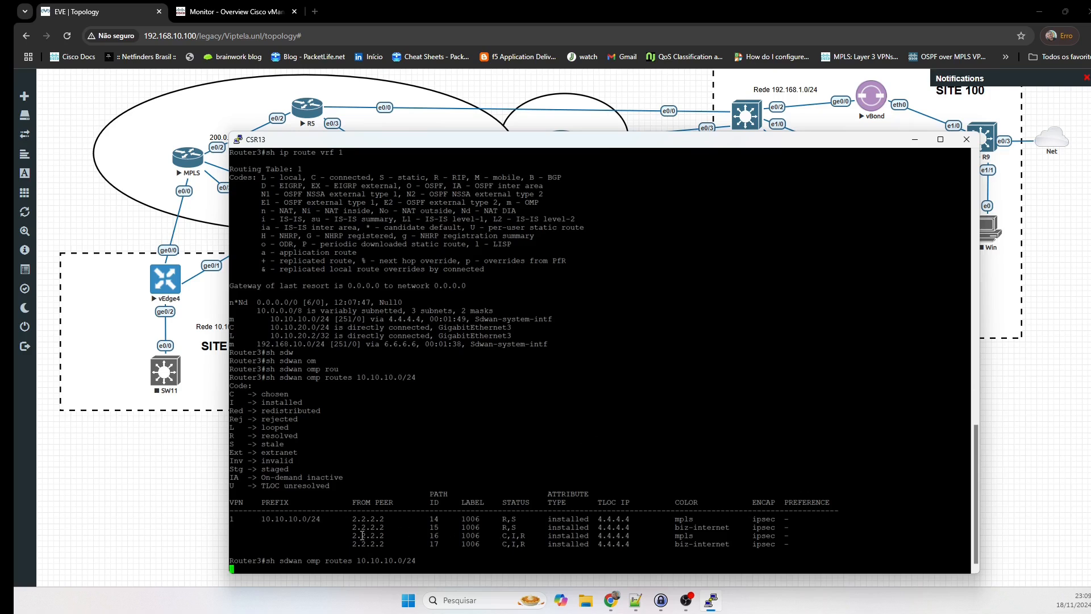
Highlight the chosen paths 16 and 17 and page through the remaining 10.10.10.0/24 route rows.
drag(349, 536, 879, 550)
click(731, 407)
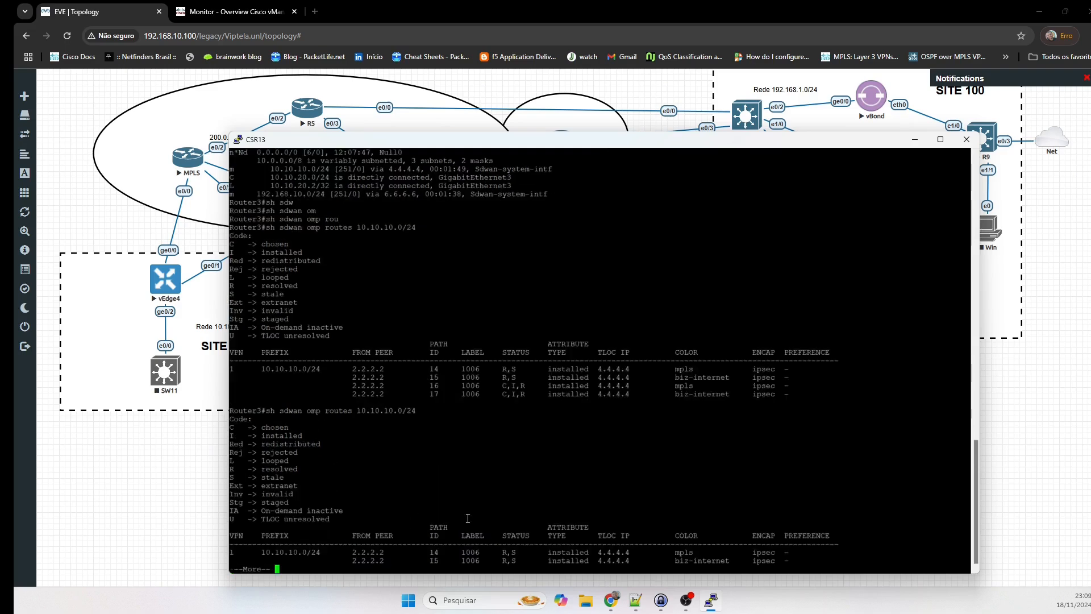
key(space)
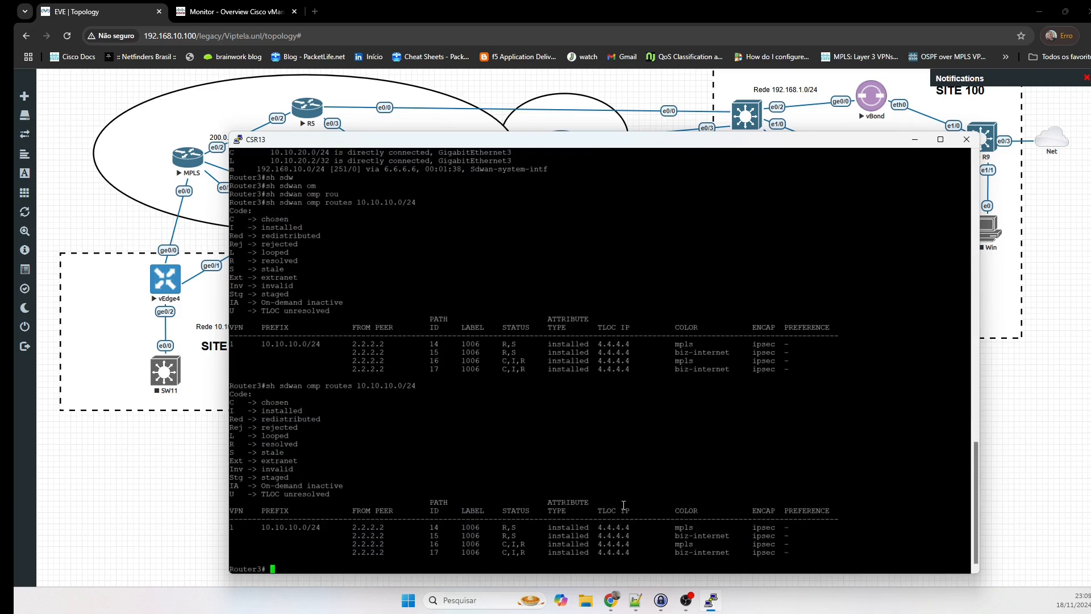
drag(354, 527, 825, 519)
click(714, 429)
Switch to the vManage browser tab and go to Configuration > Policies.
click(174, 504)
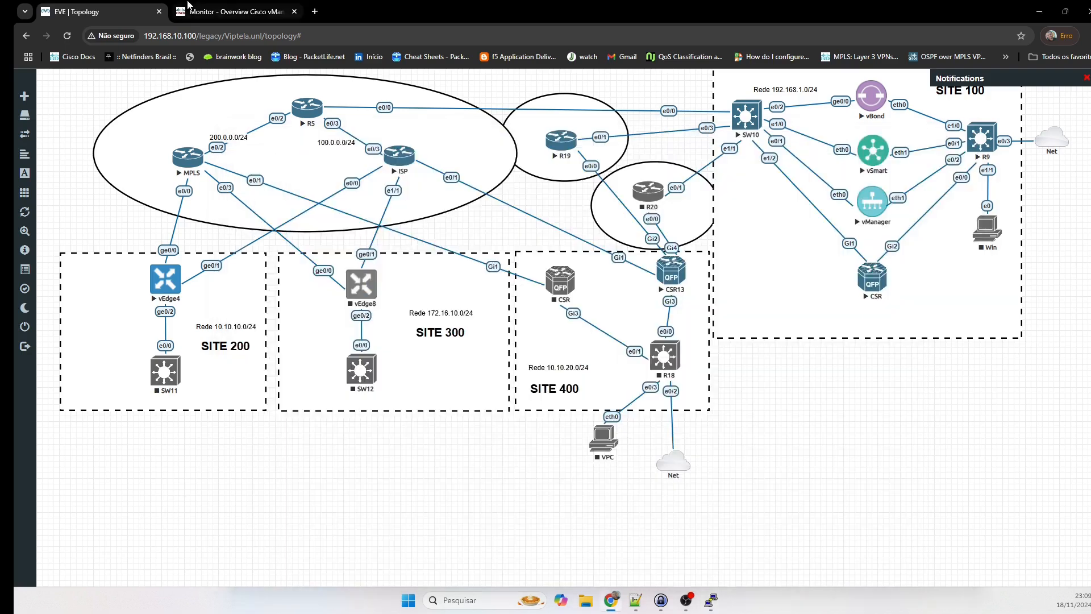
click(194, 11)
click(44, 85)
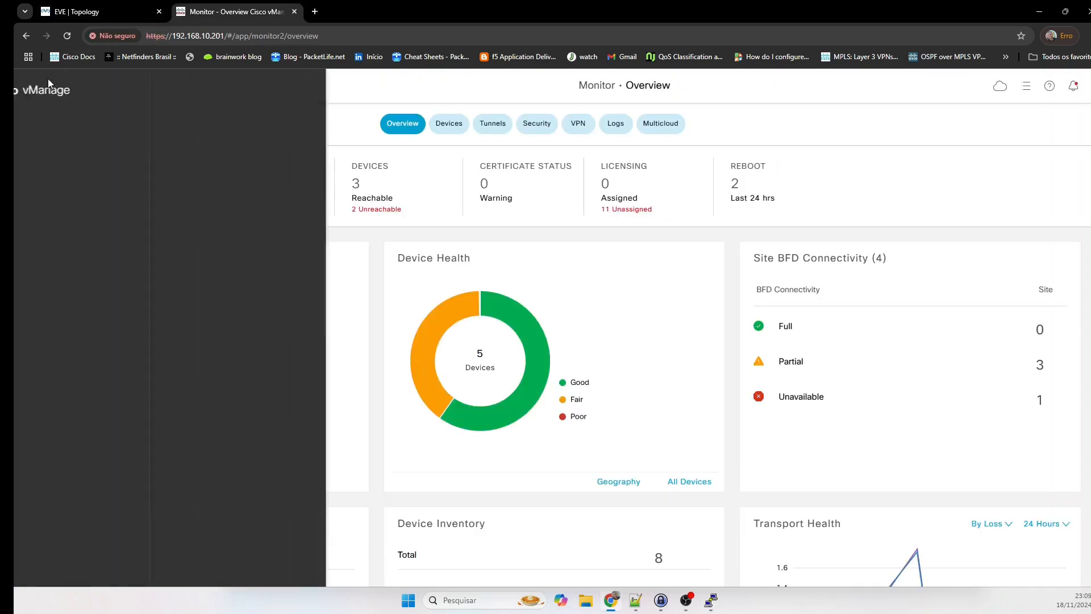
click(91, 165)
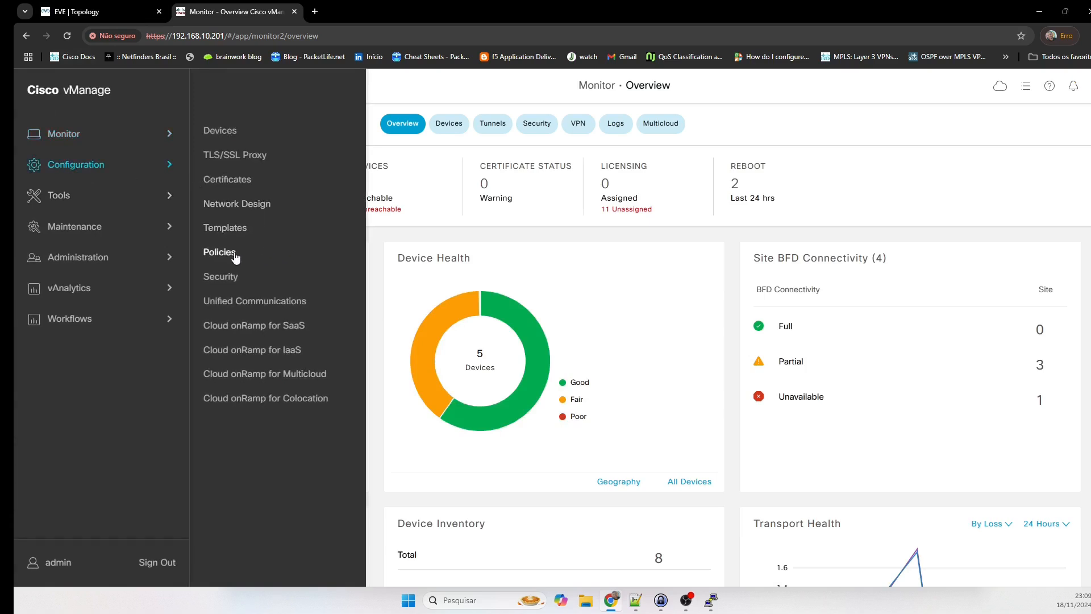
click(219, 252)
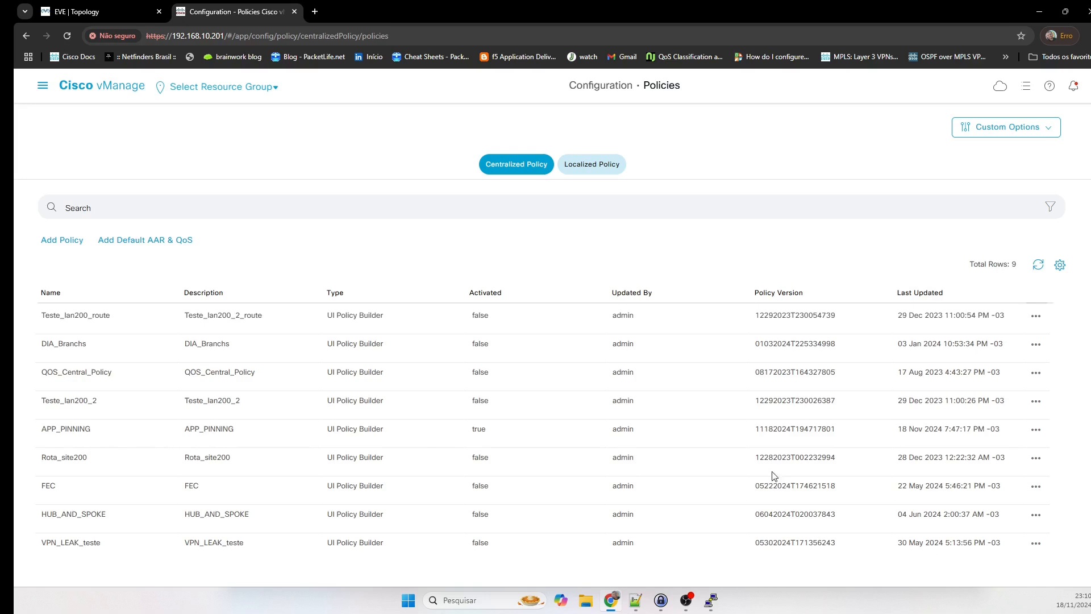
Preview the APP_PINNING policy, cancel the preview, then choose Edit for APP_PINNING.
click(1037, 431)
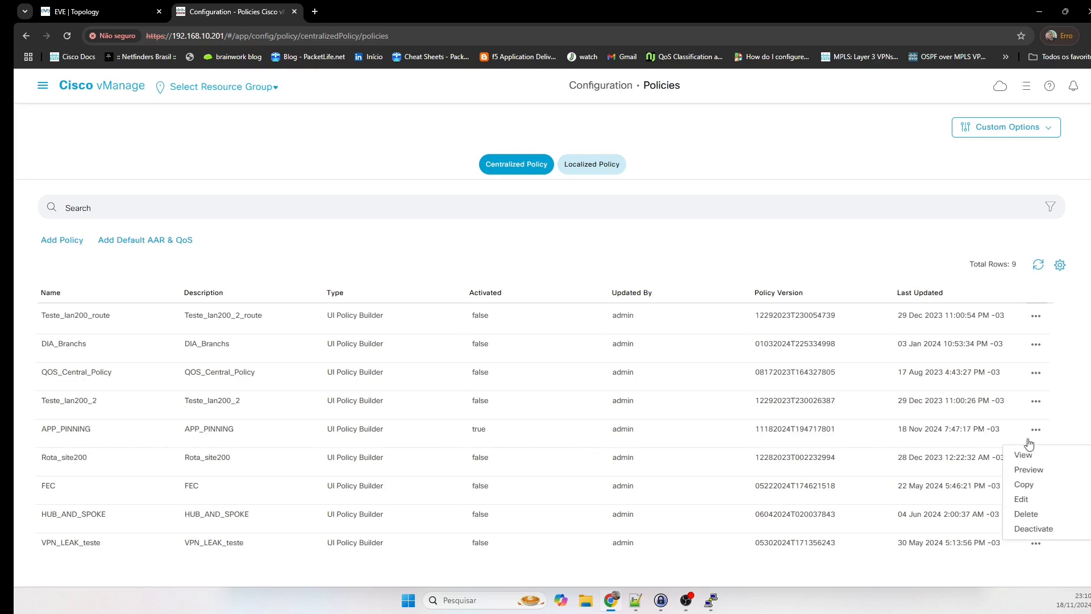
click(1030, 457)
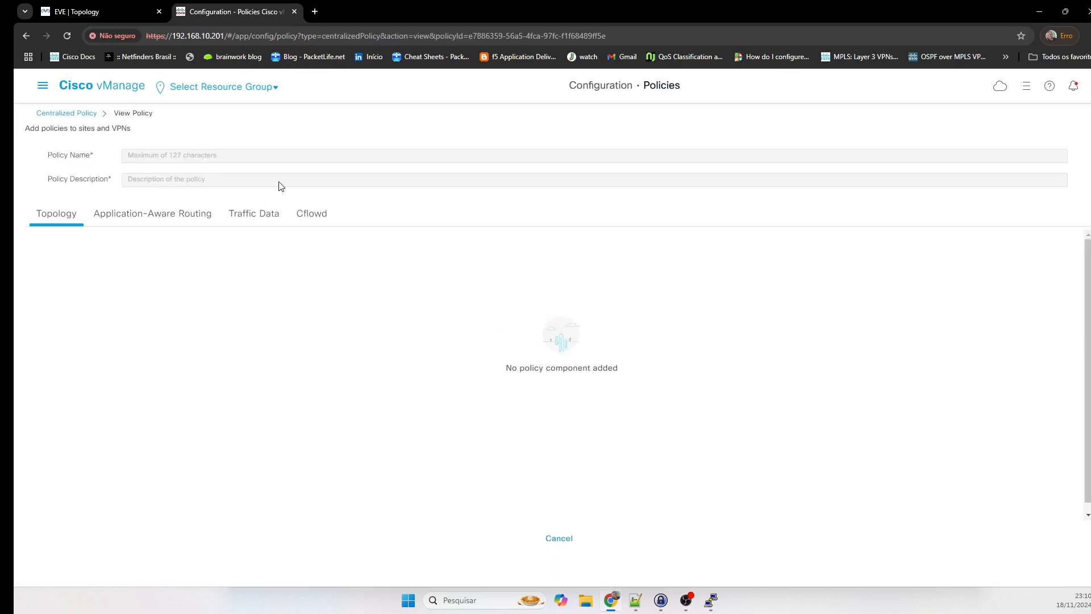
click(565, 539)
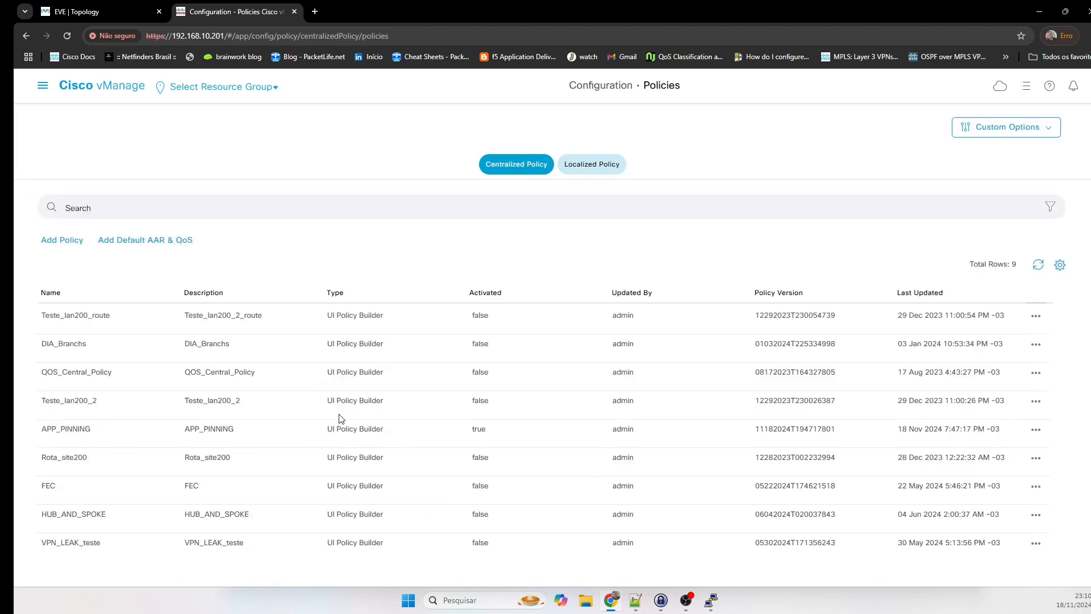
scroll(165, 464, down, 2)
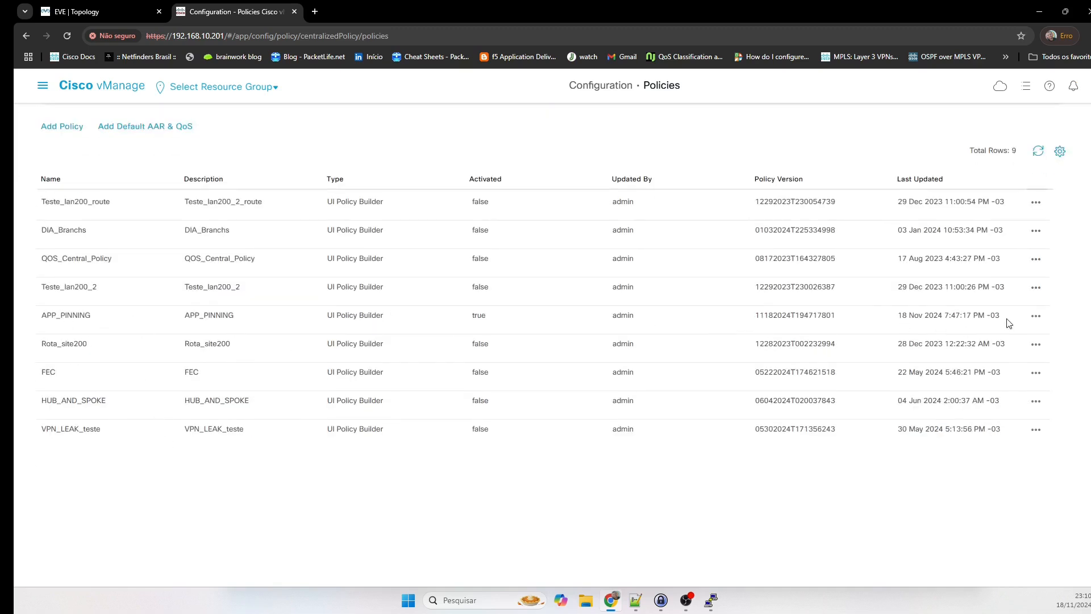
click(1036, 316)
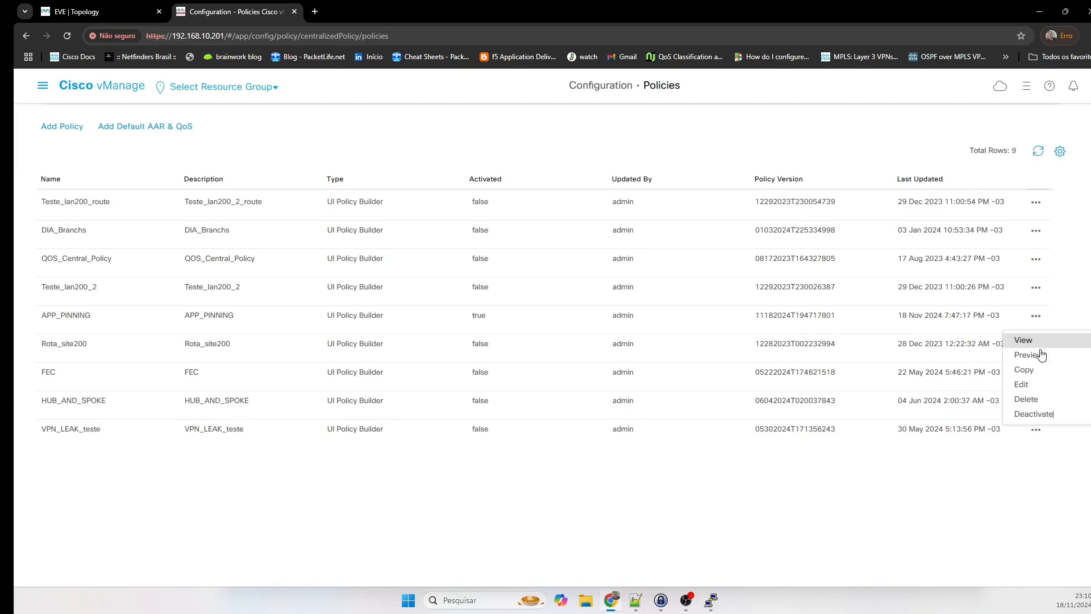
click(1031, 384)
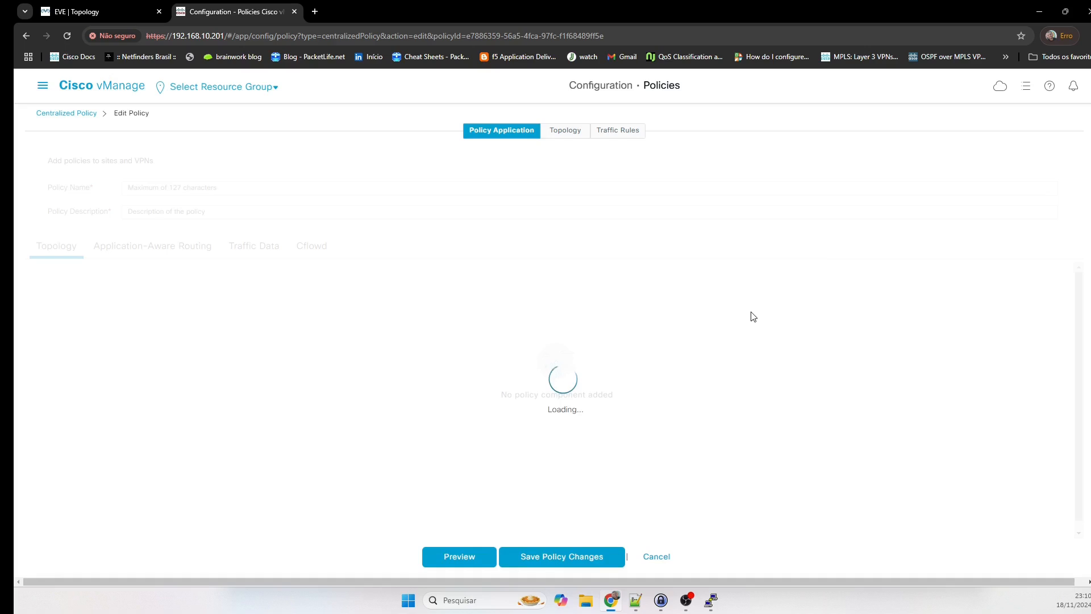
From APP_PINNING's Topology step, start a new Custom Control (Route & TLOC) policy.
click(584, 135)
click(563, 136)
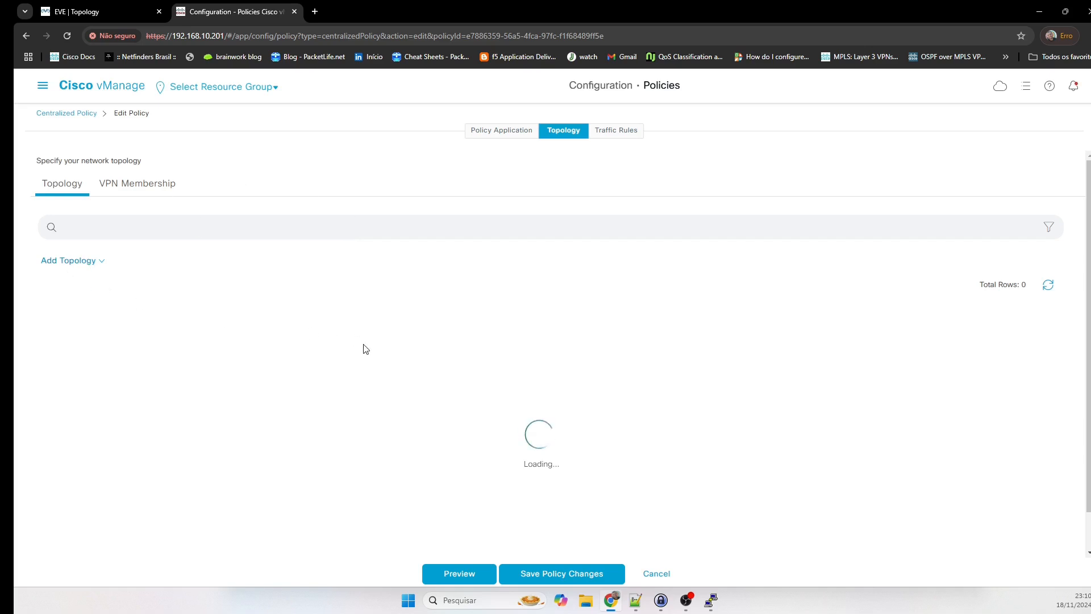
click(64, 263)
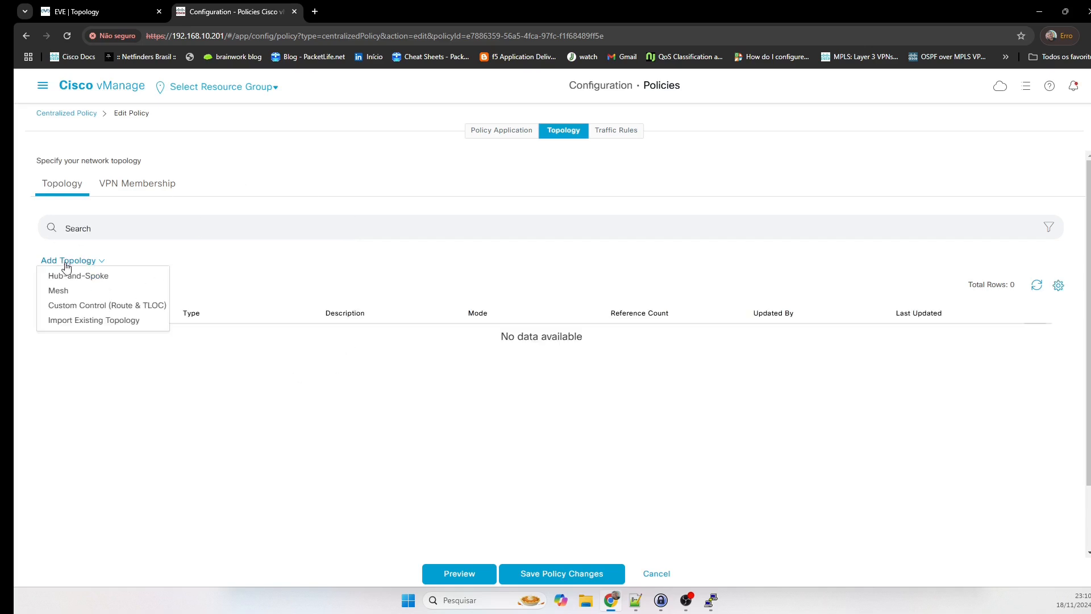
click(96, 307)
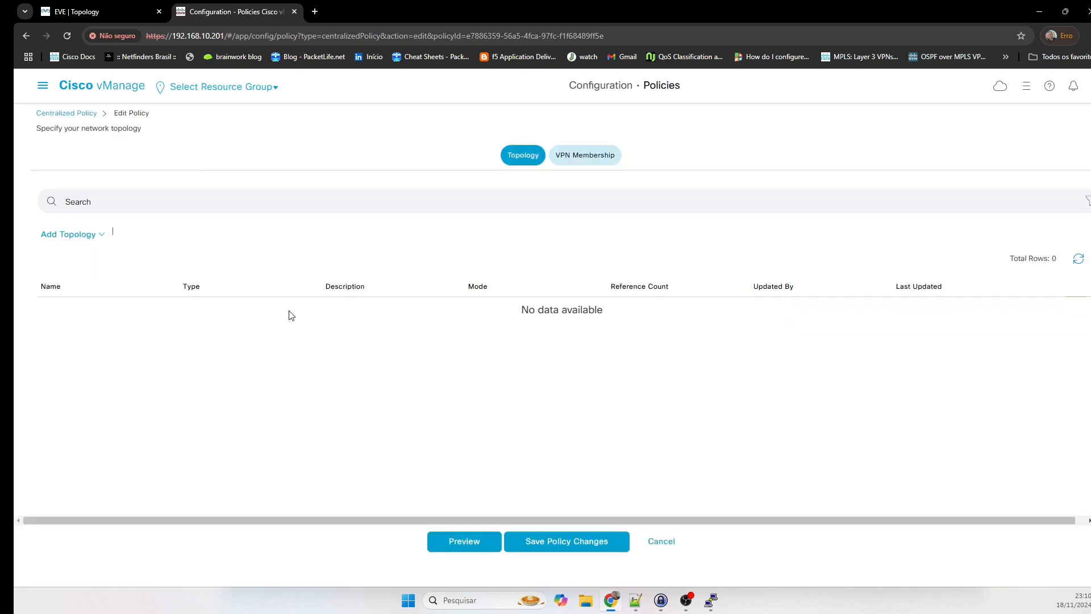
click(203, 139)
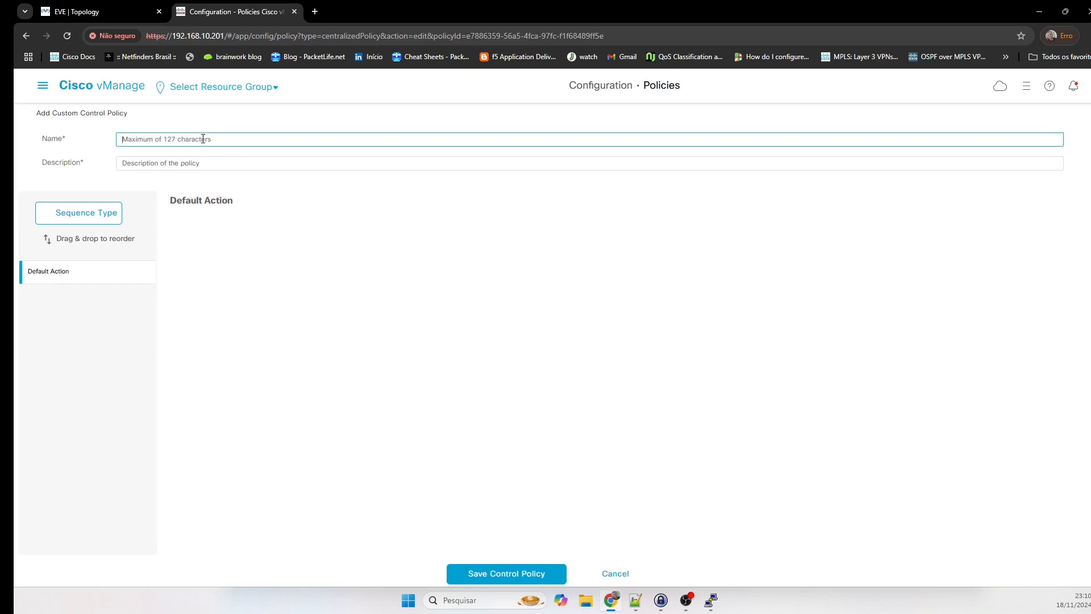
Name the control policy Policy_out and reuse that name as its description.
text(POlicy_out)
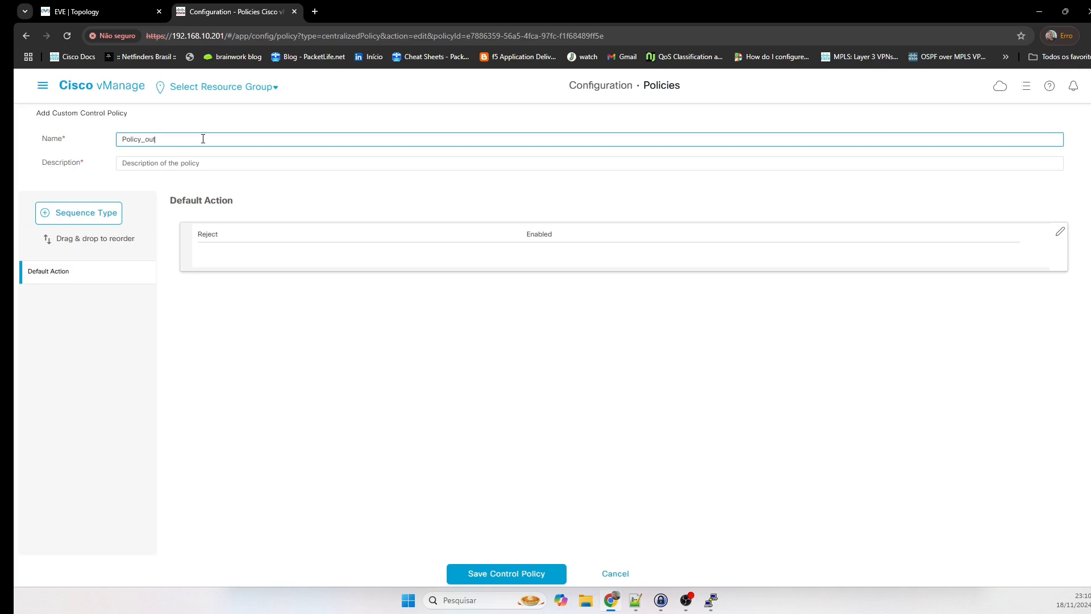
key(Tab)
key(shift+Tab)
key(ctrl+c)
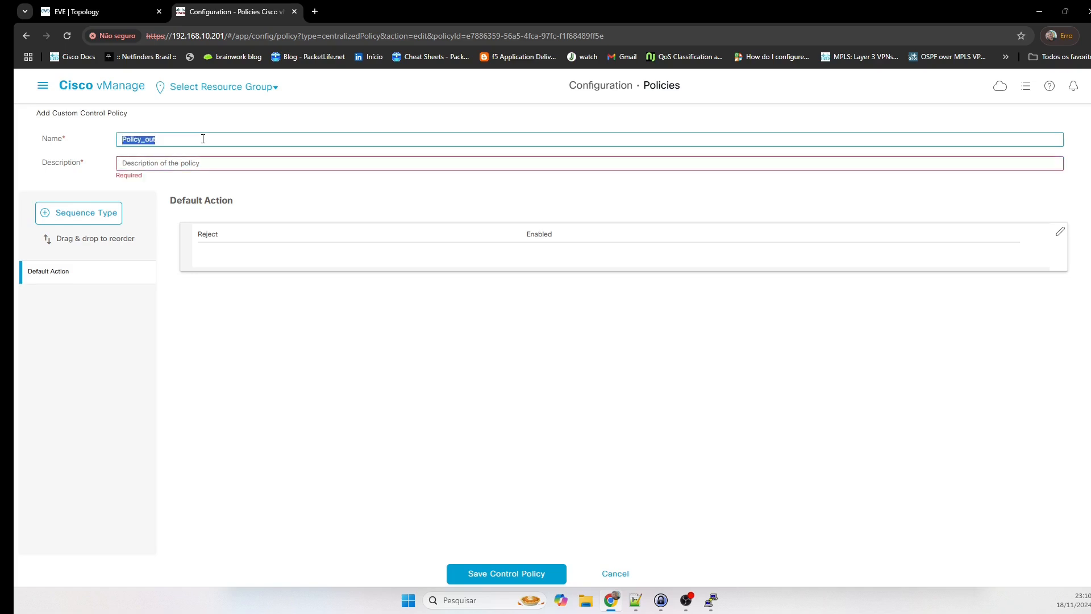
click(183, 163)
key(ctrl+v)
click(322, 362)
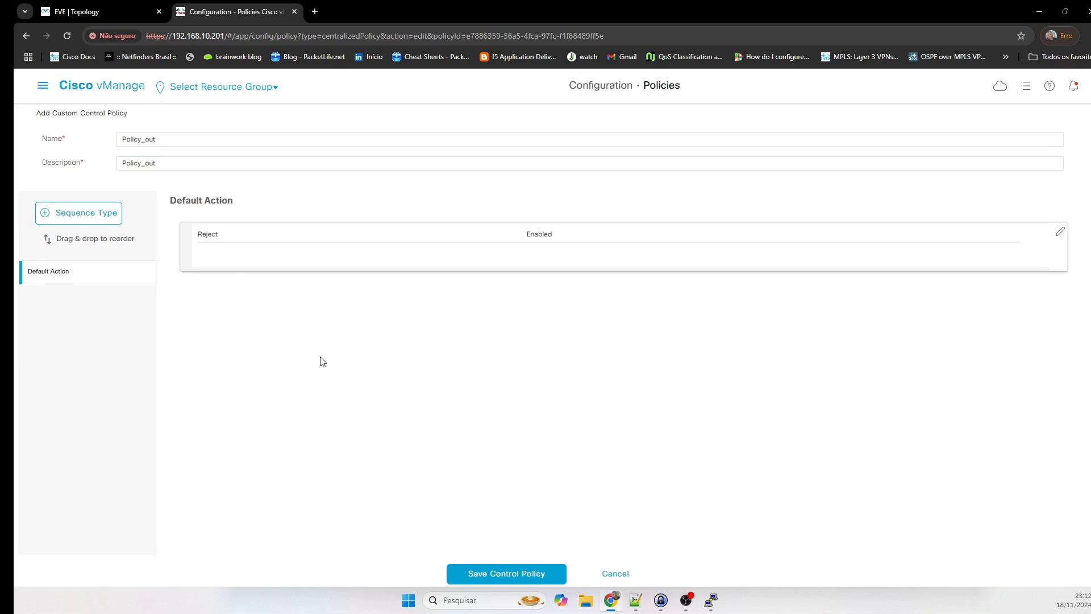
Add a Route sequence and start a new sequence rule in it.
click(98, 215)
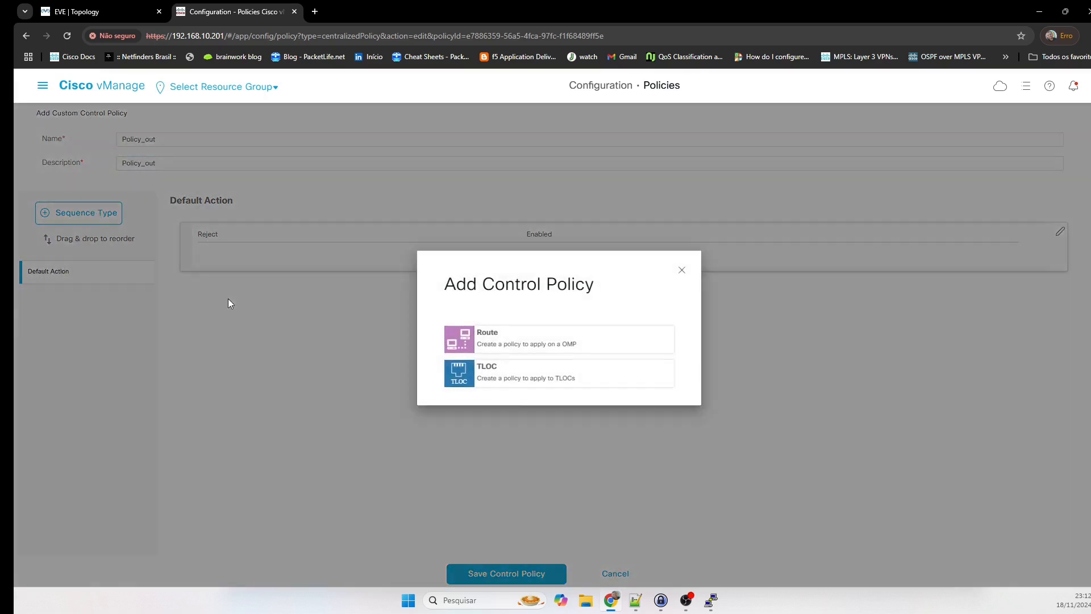
click(561, 344)
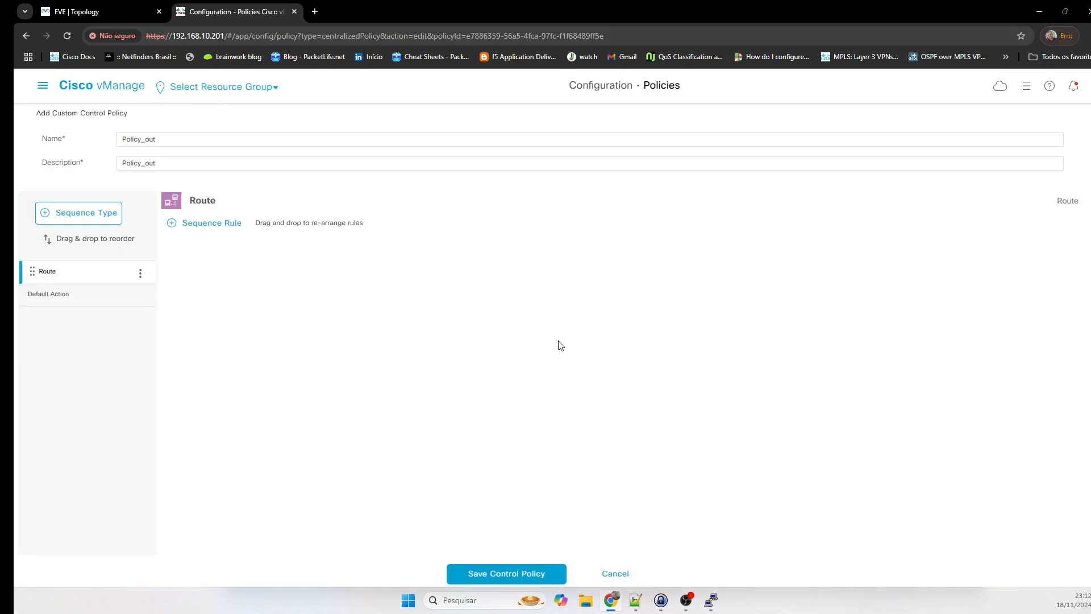
click(213, 224)
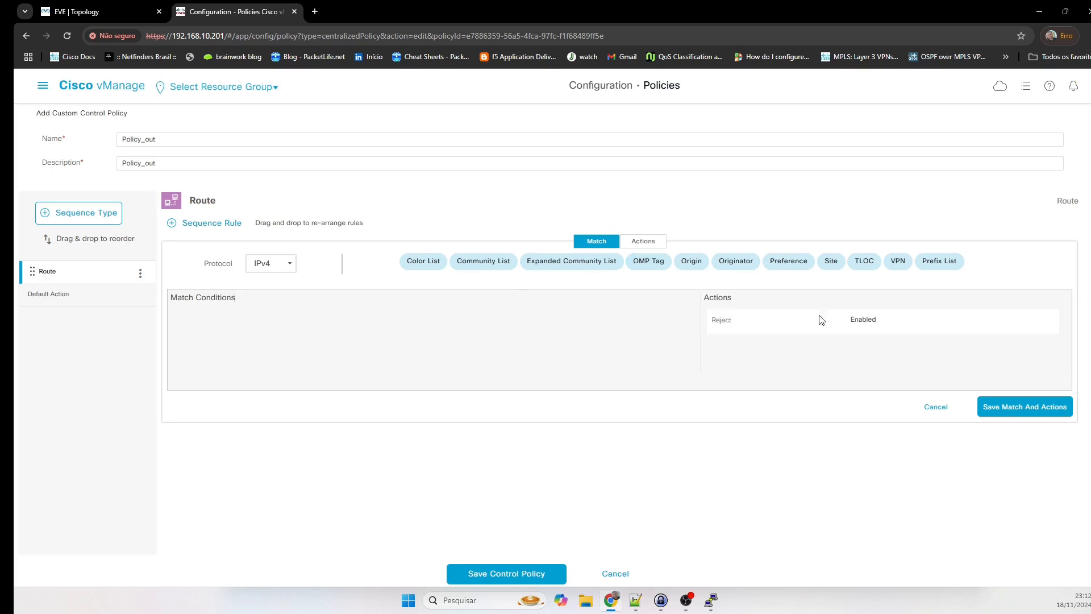
Make the rule match originator 4.4.4.4.
click(736, 267)
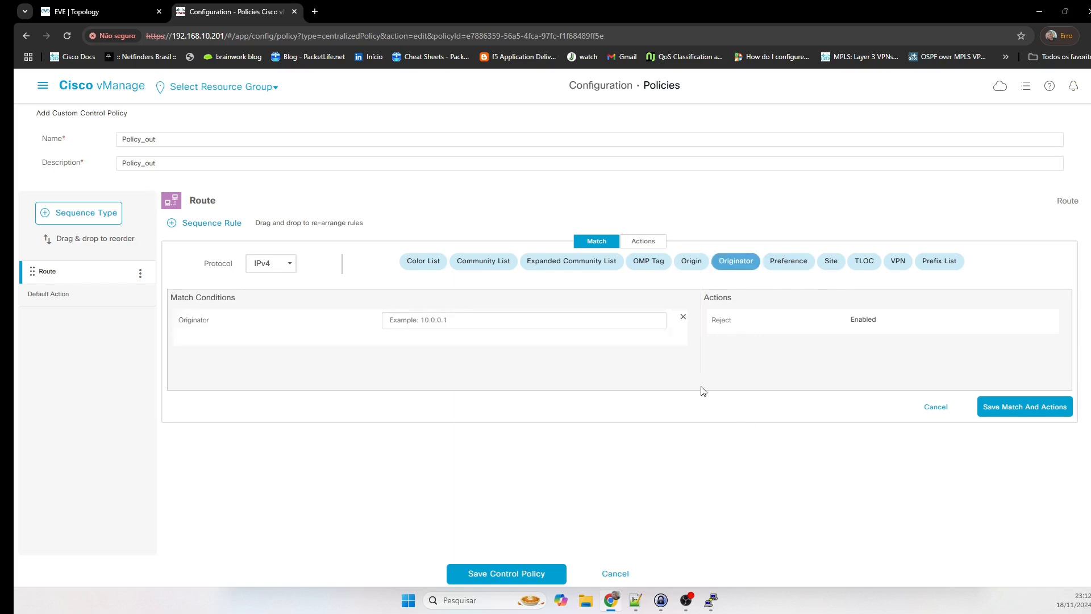
click(462, 322)
text(4.4.4.4)
click(458, 347)
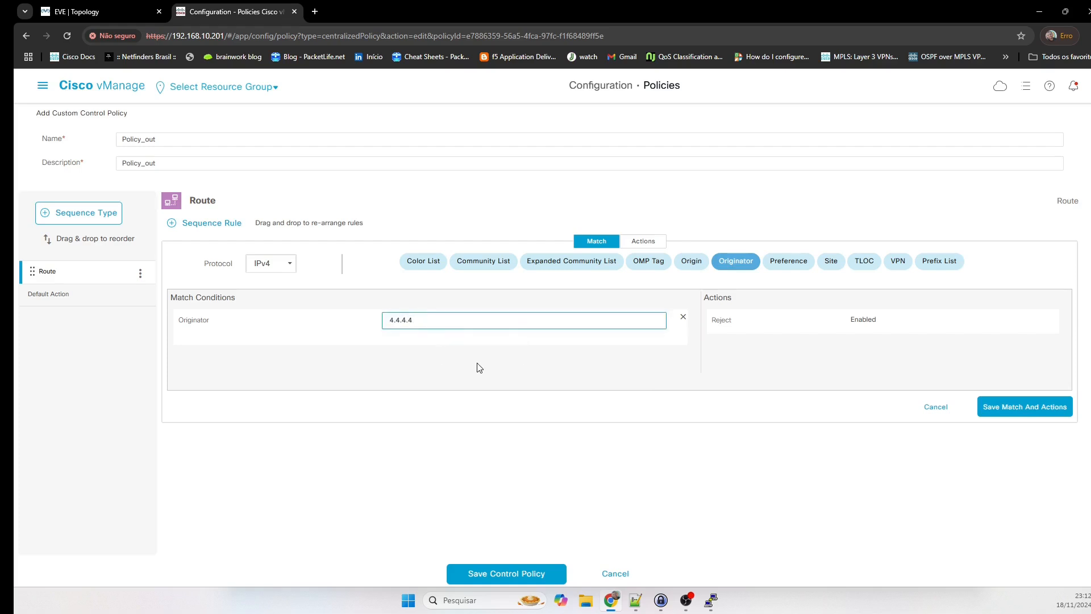
click(479, 368)
mouse_move(618, 607)
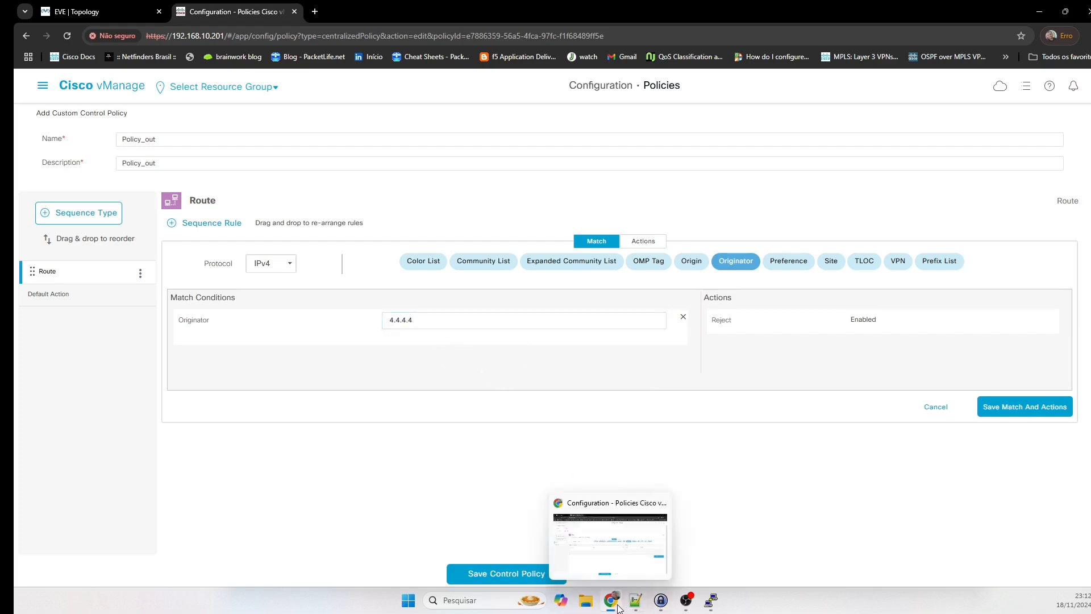
click(102, 11)
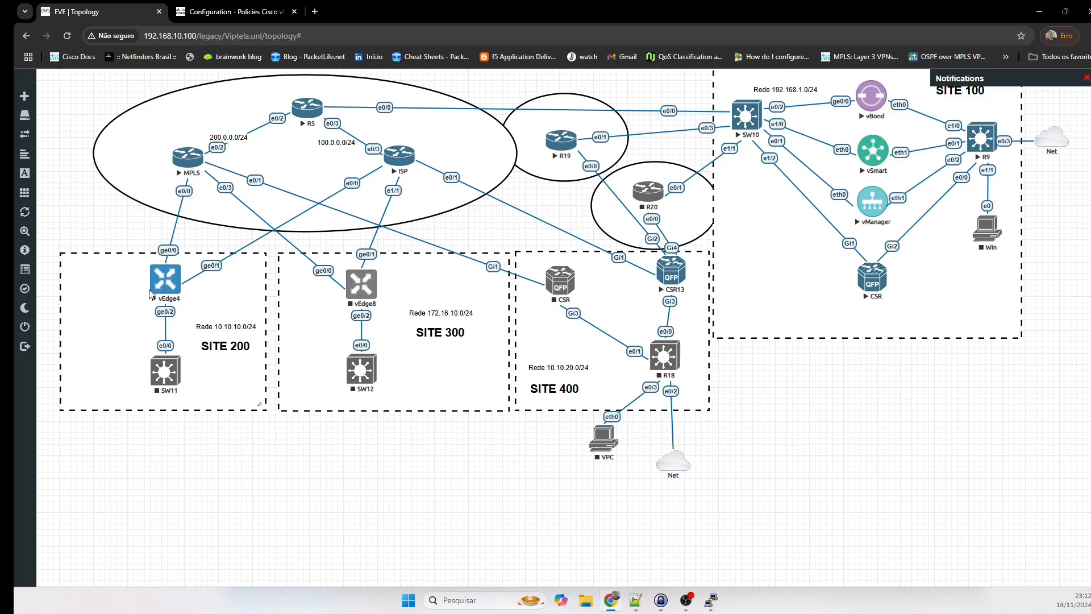
click(281, 12)
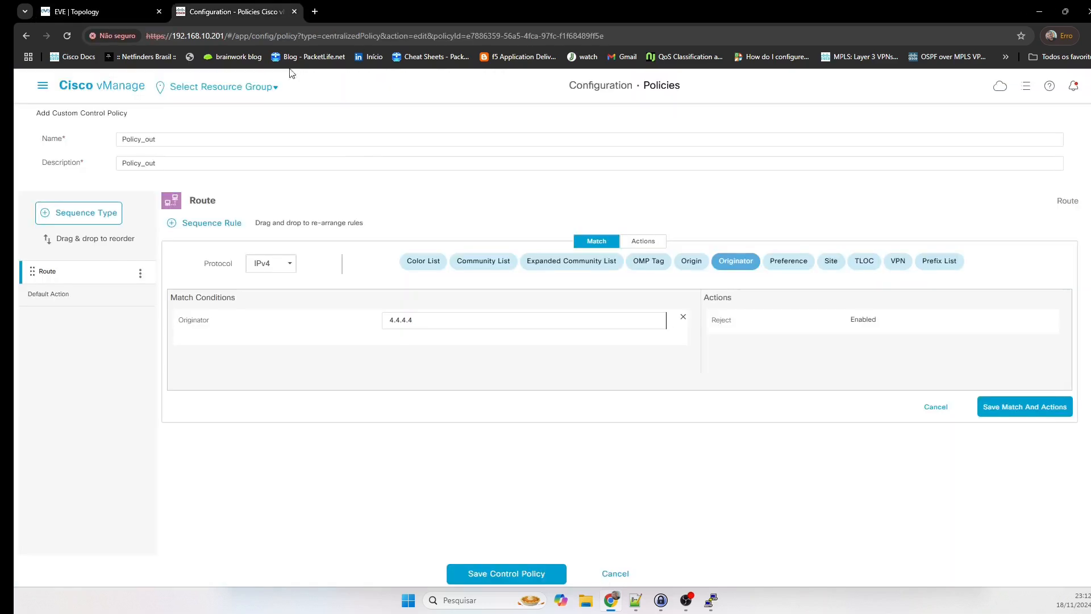
Match the Site_200 prefix list and add an empty Site condition.
click(935, 274)
click(455, 376)
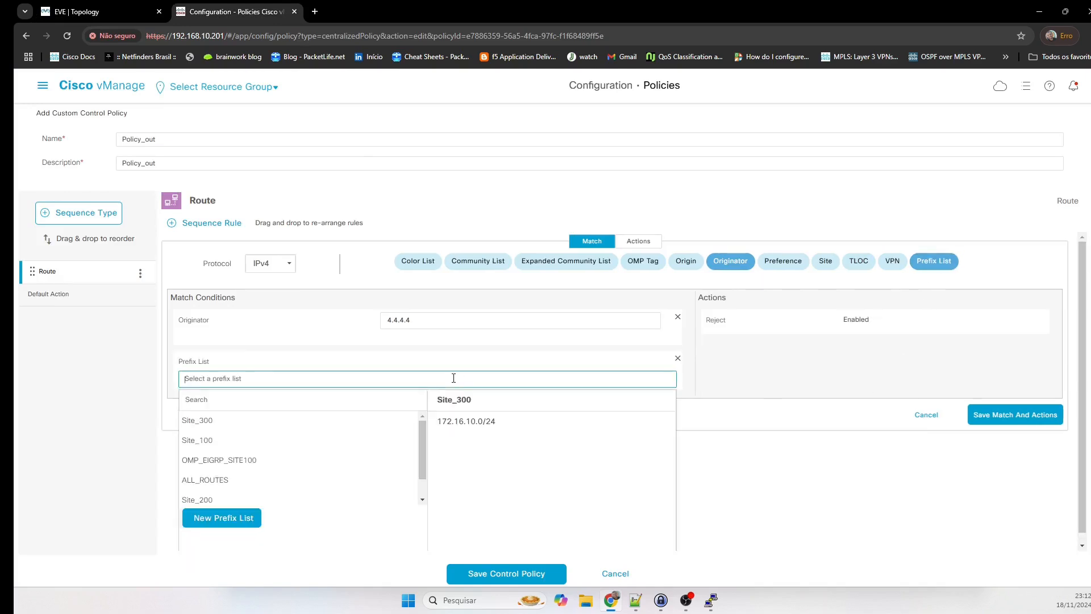
click(237, 500)
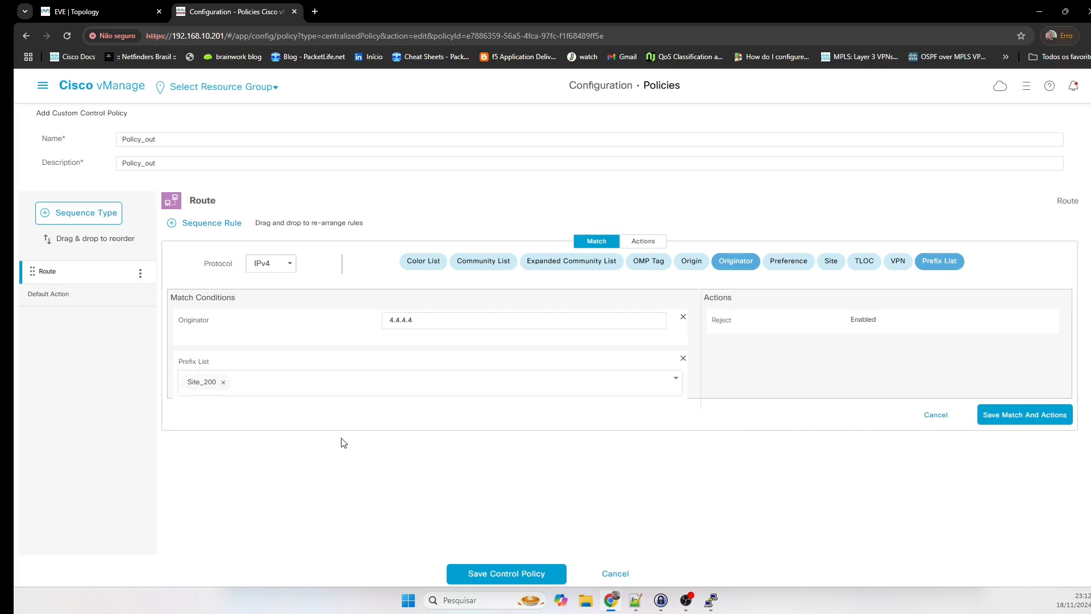
scroll(505, 339, down, 1)
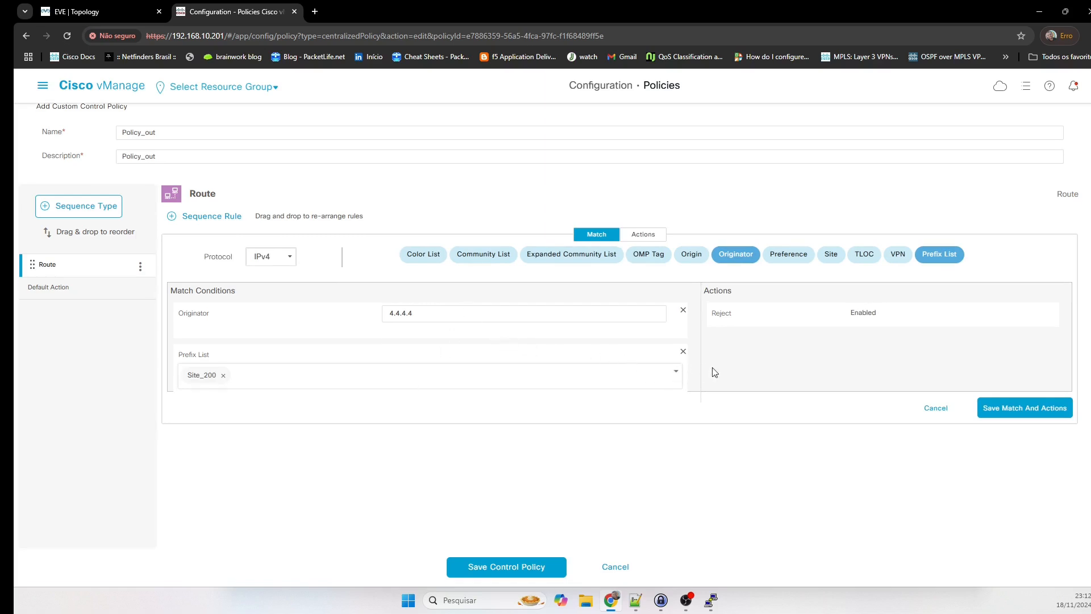
click(739, 368)
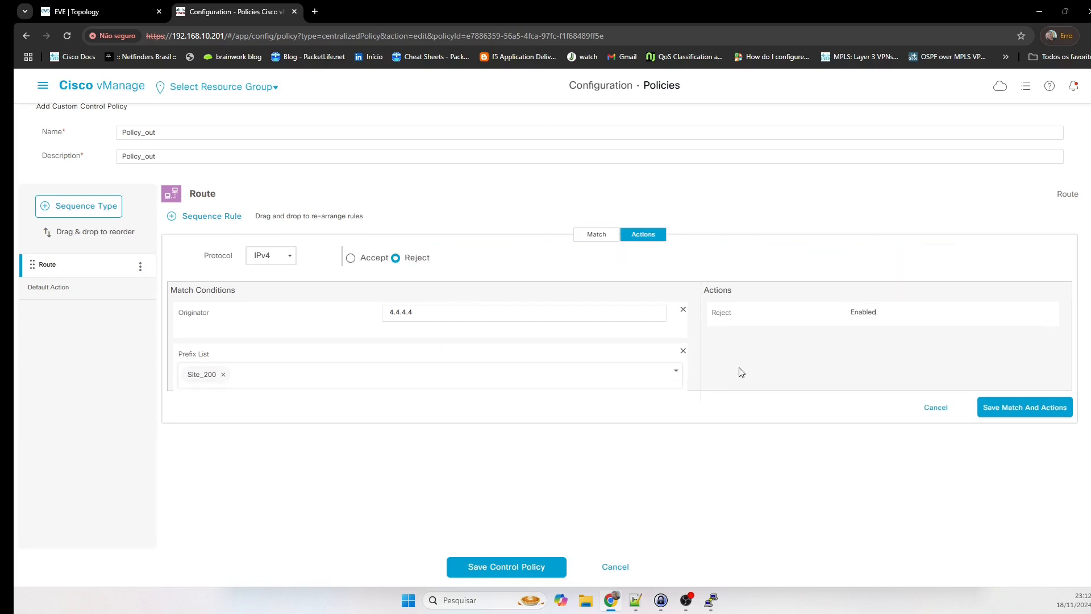
click(348, 336)
click(829, 254)
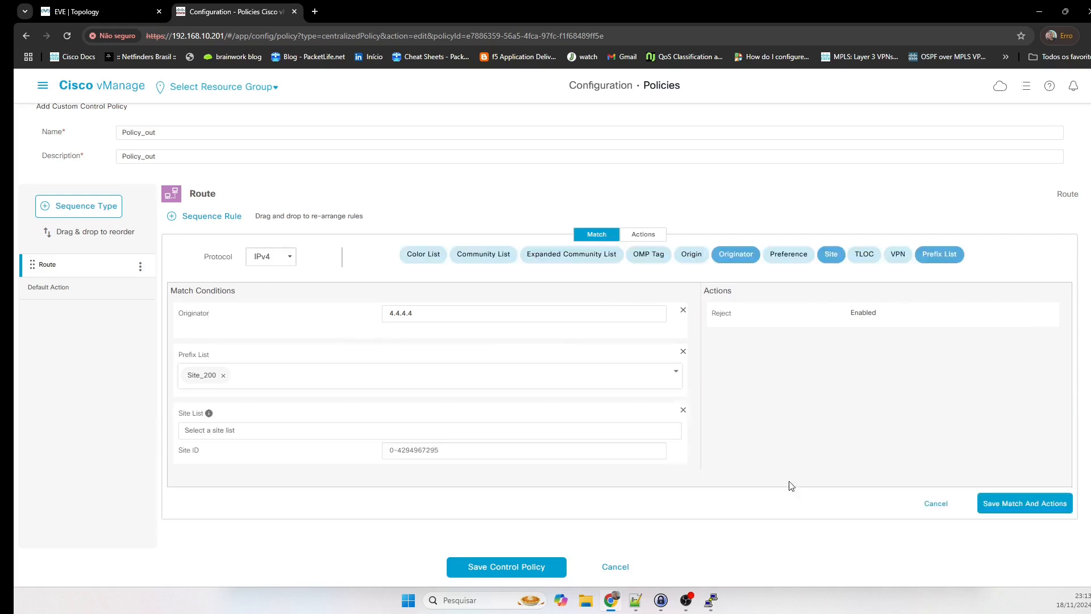
Remove the empty Site condition and match TLOC list Lan_200_MPLS instead.
click(280, 430)
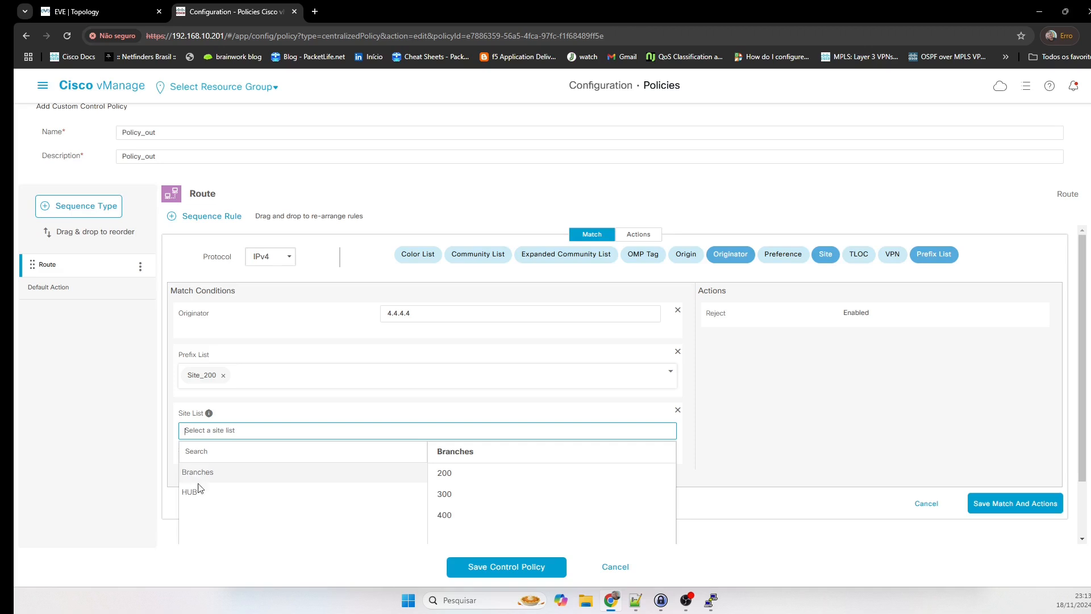
click(679, 411)
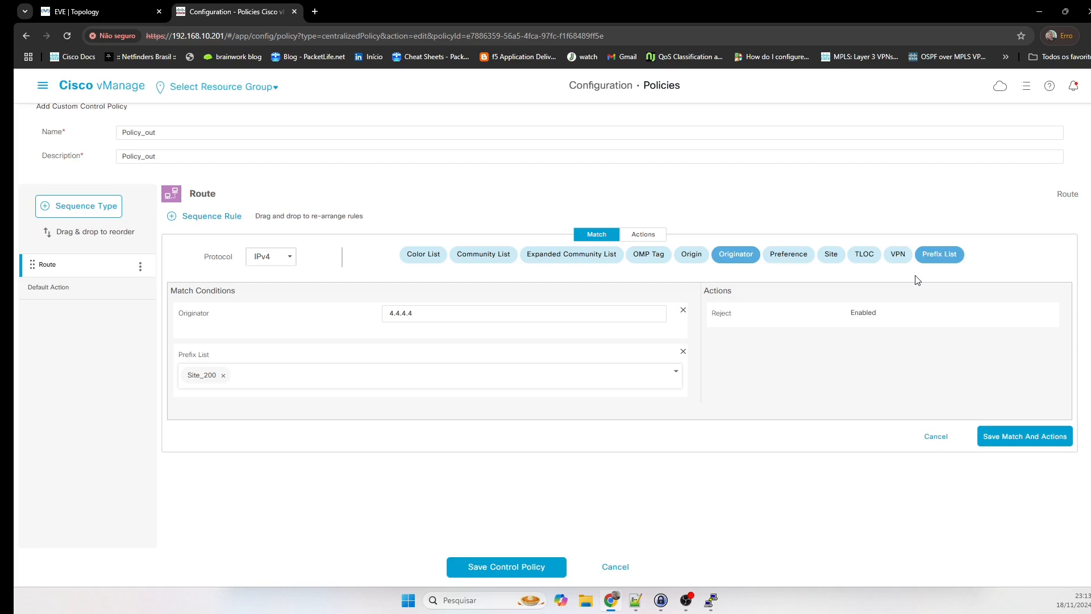
click(865, 255)
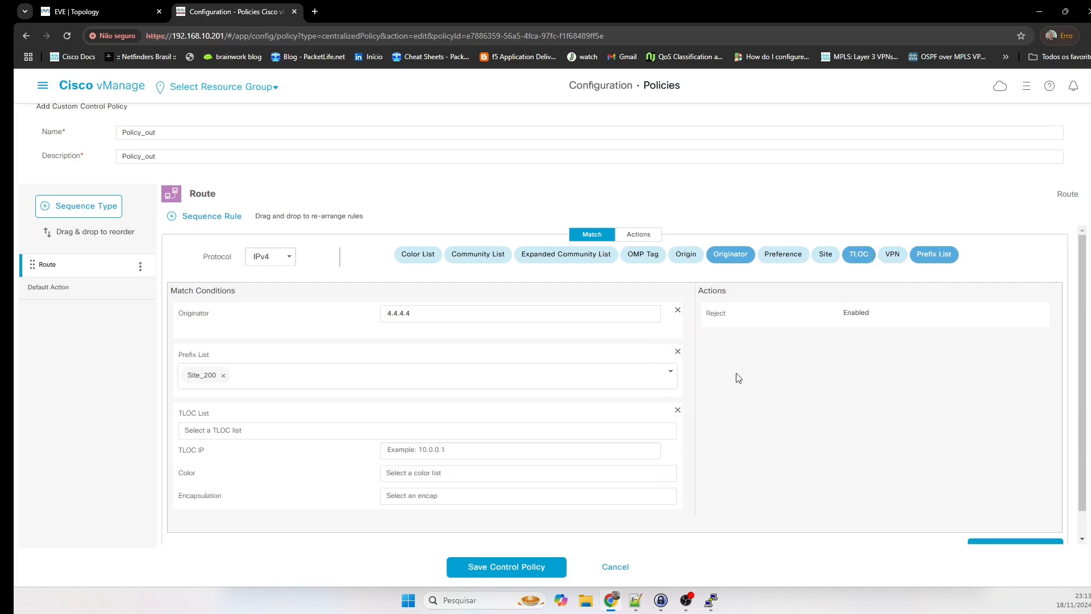
scroll(773, 432, down, 1)
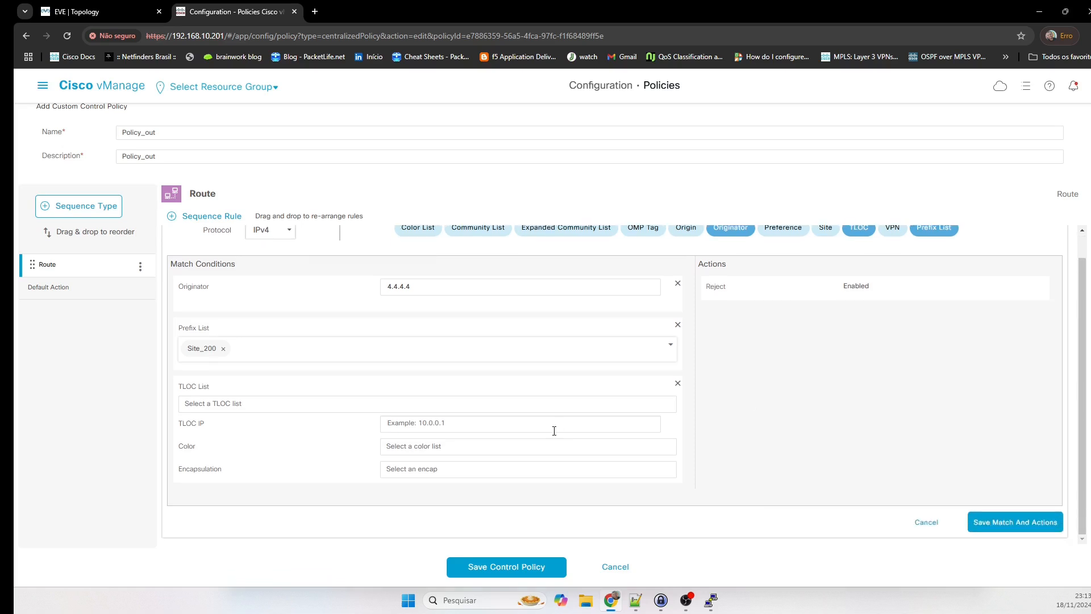
click(345, 403)
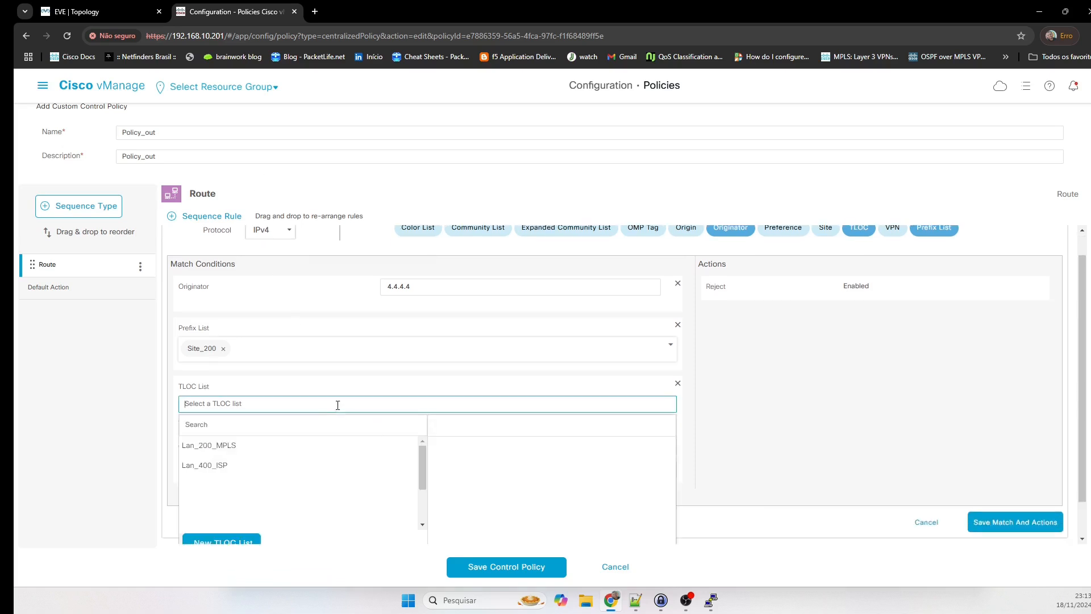
click(110, 6)
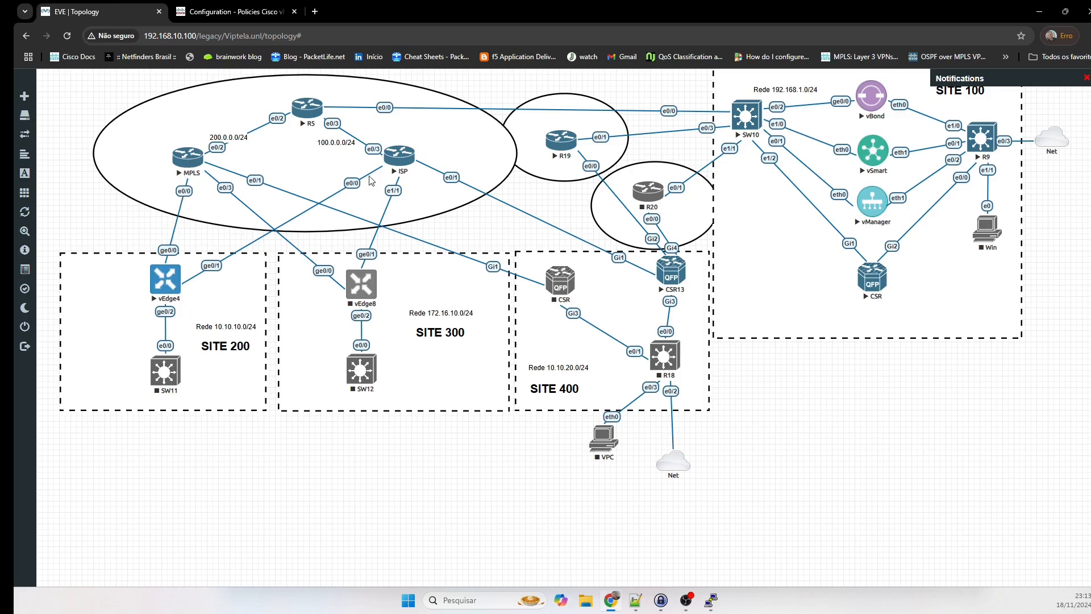
click(235, 9)
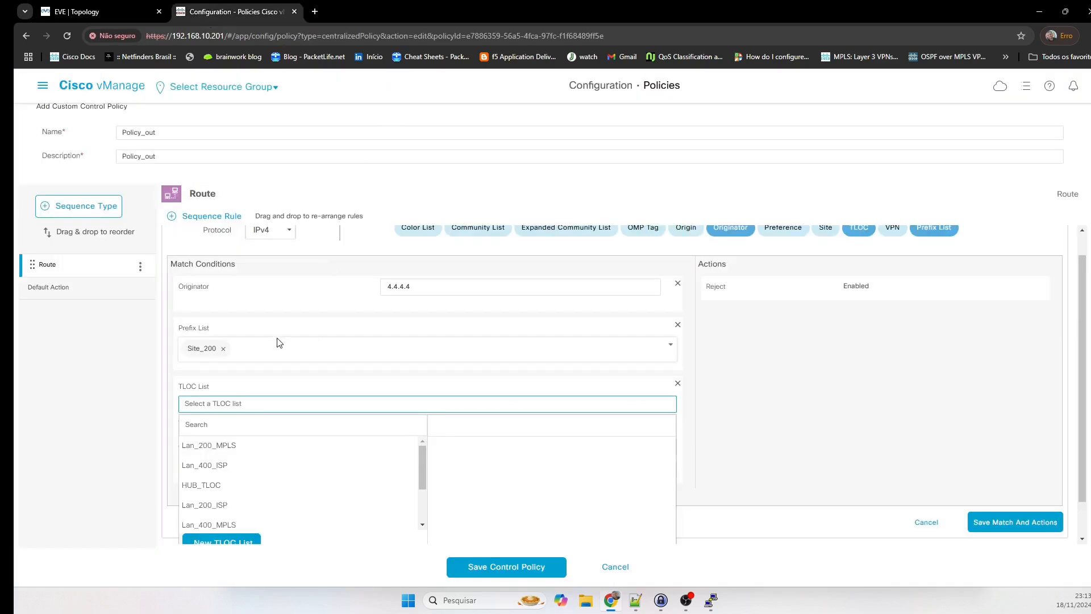
click(210, 447)
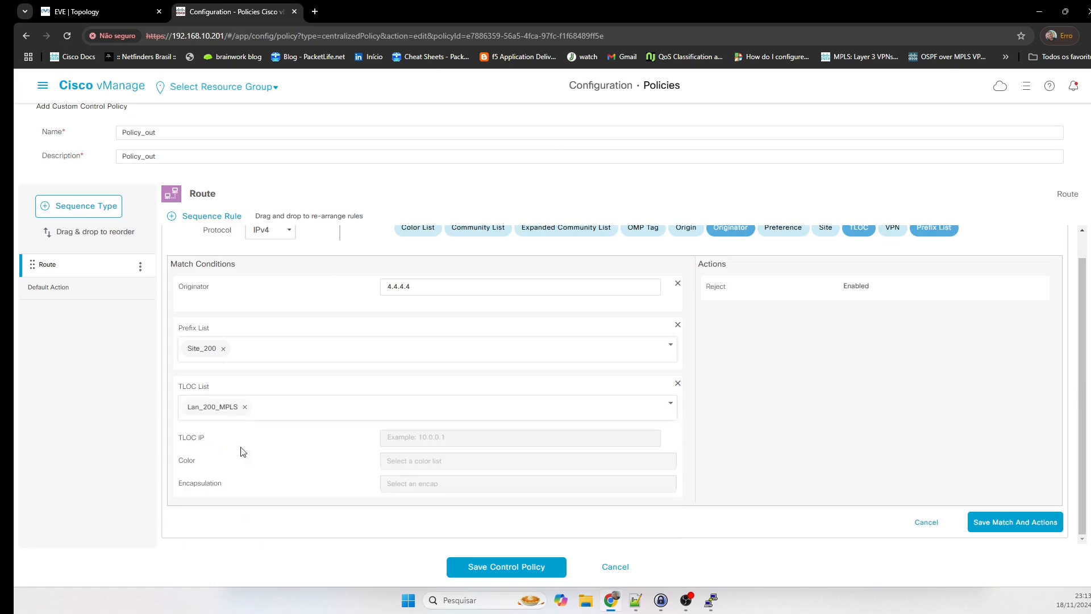
scroll(546, 362, up, 1)
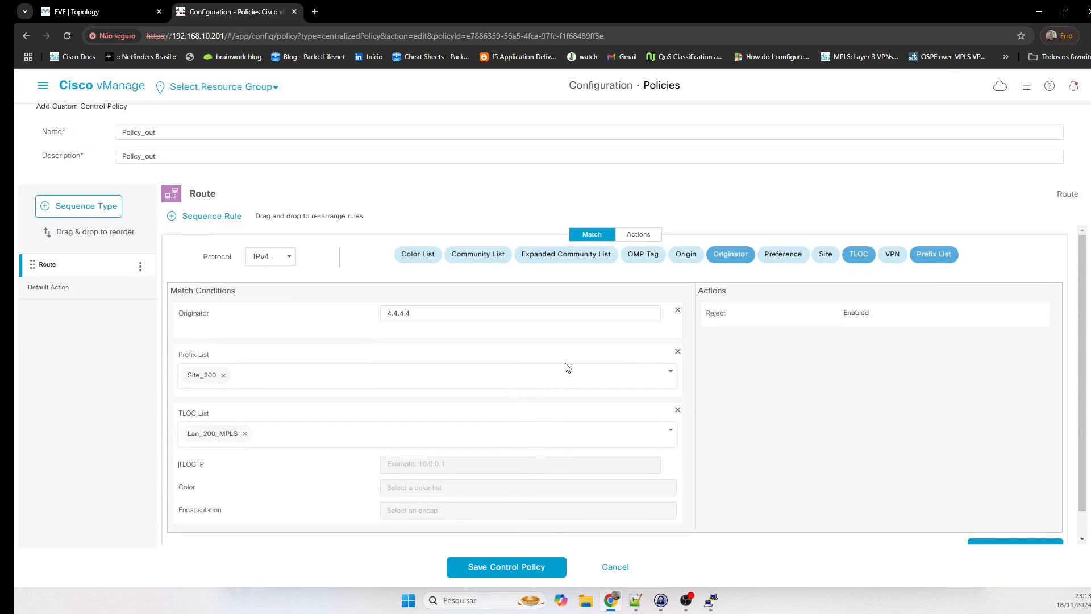
click(639, 234)
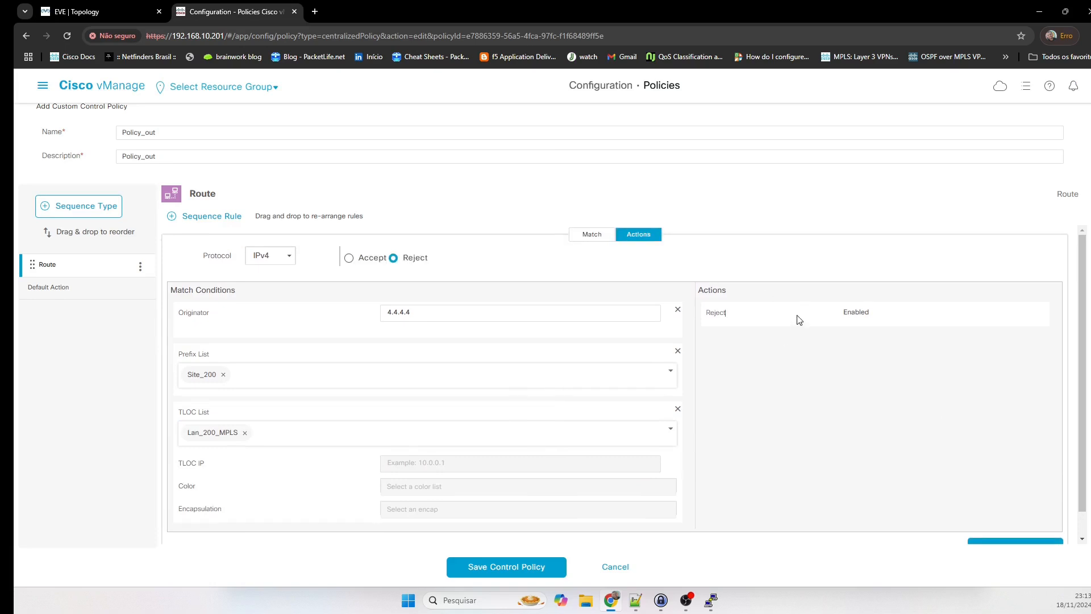
Set rule 1 to Accept with preference 200 and save its match and actions.
click(349, 259)
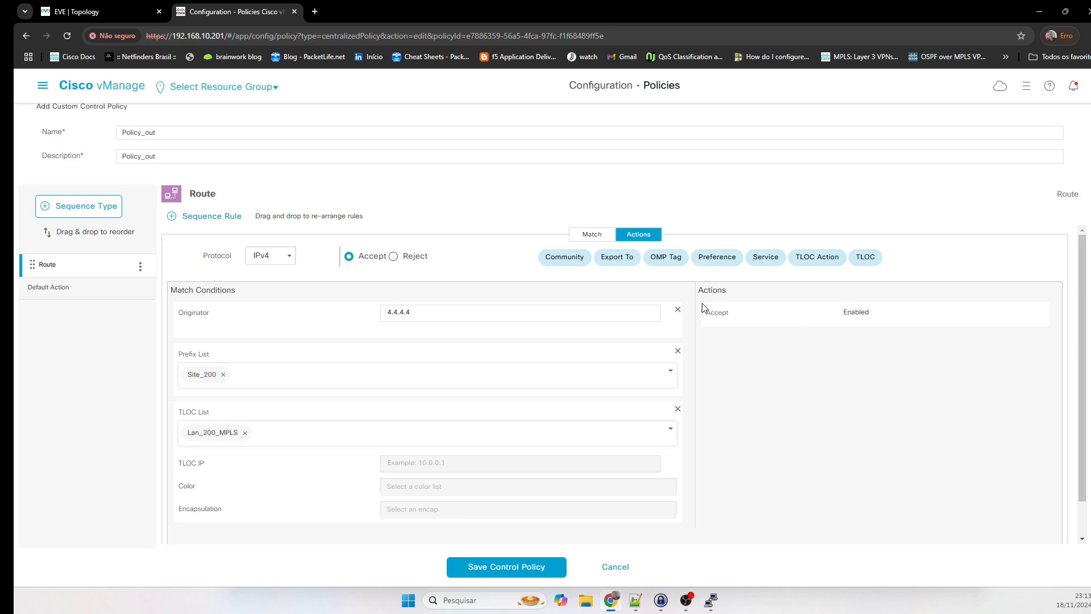
click(718, 258)
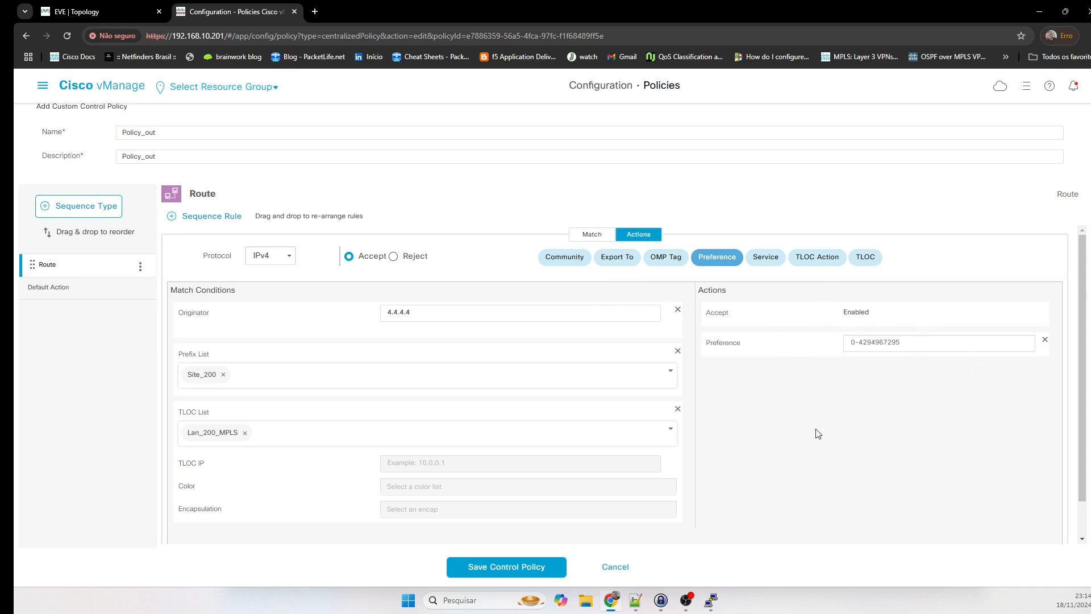
click(896, 346)
text(200)
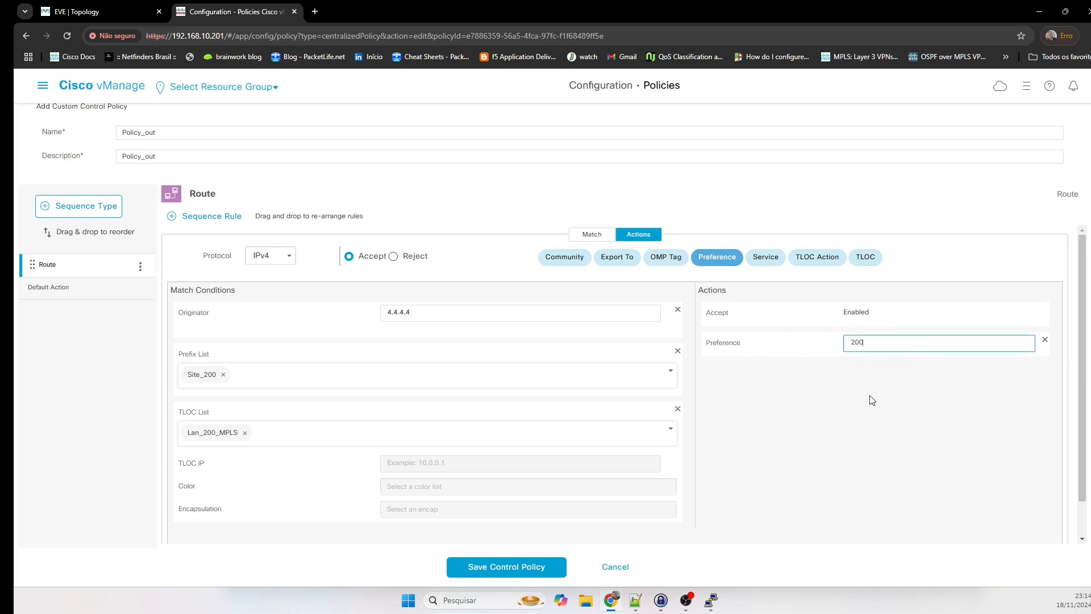
click(873, 400)
scroll(871, 402, down, 1)
click(1031, 523)
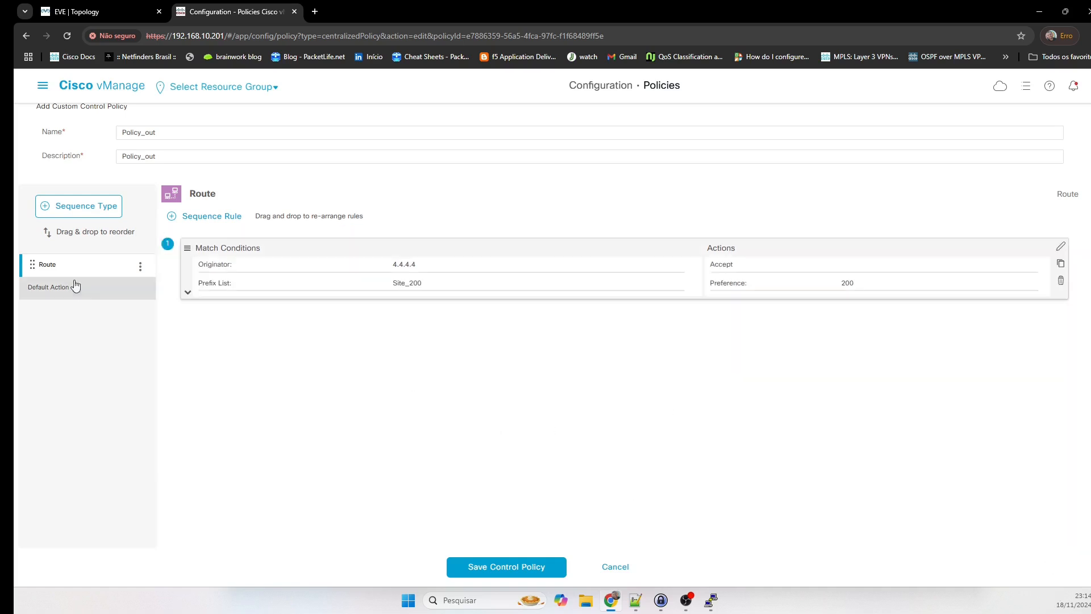
click(69, 297)
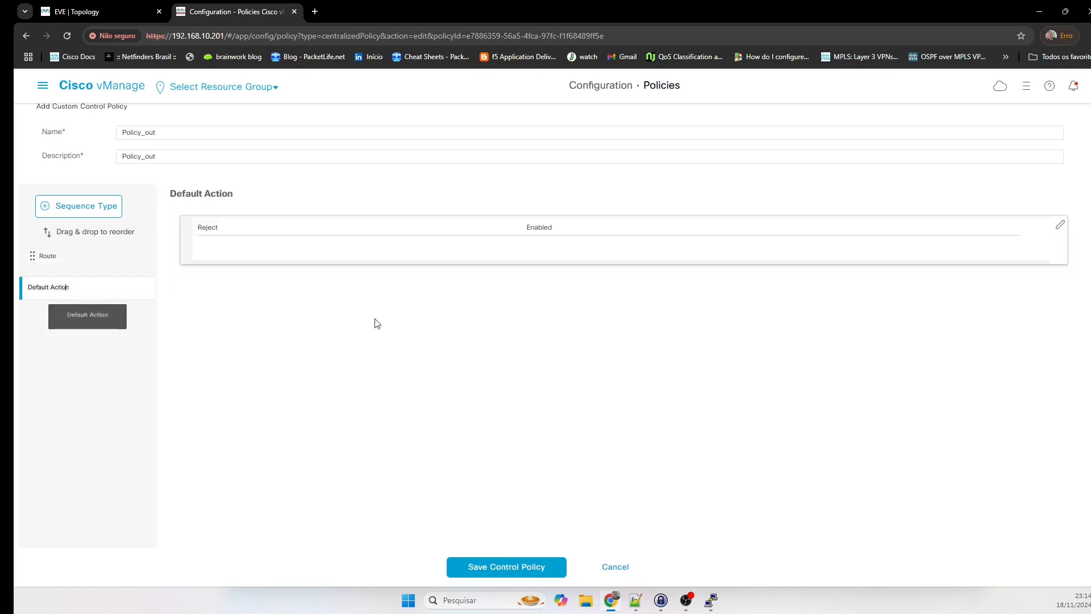
Change Policy_out's default action to Accept and save the control policy.
click(1061, 226)
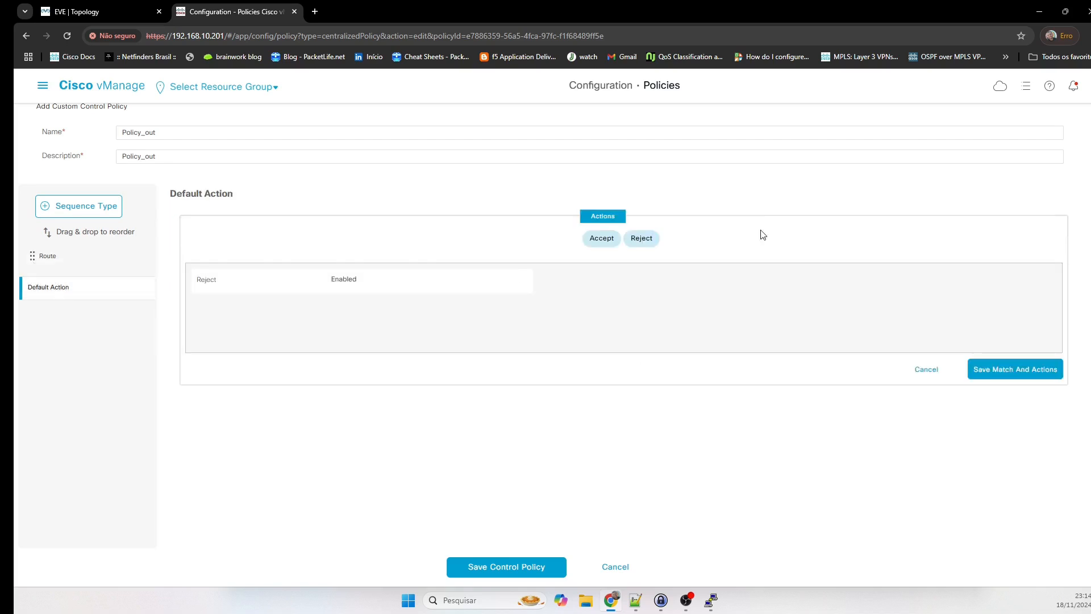
click(603, 241)
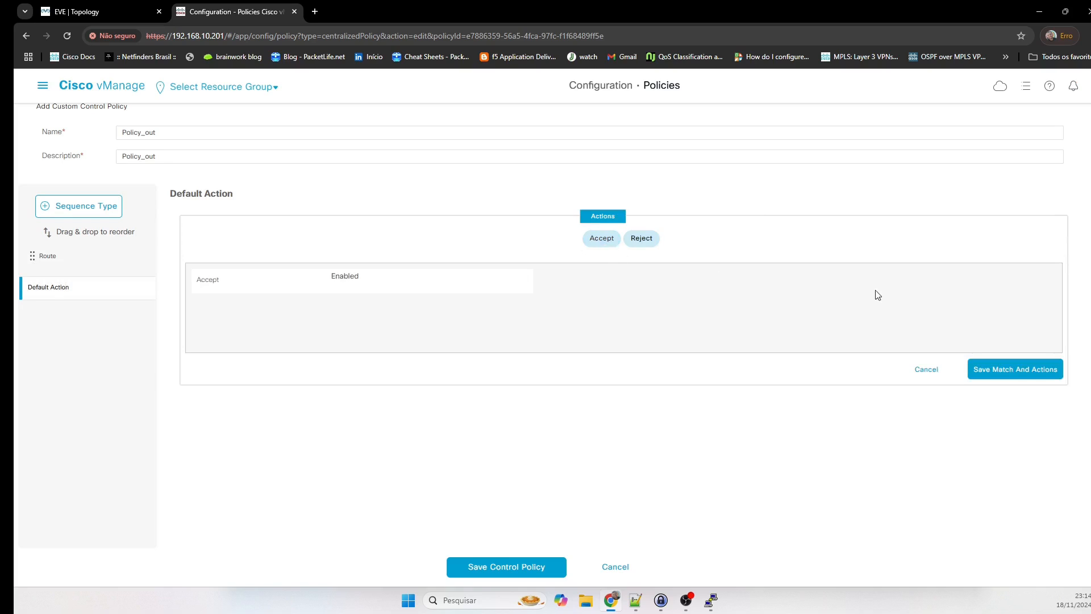
click(1050, 370)
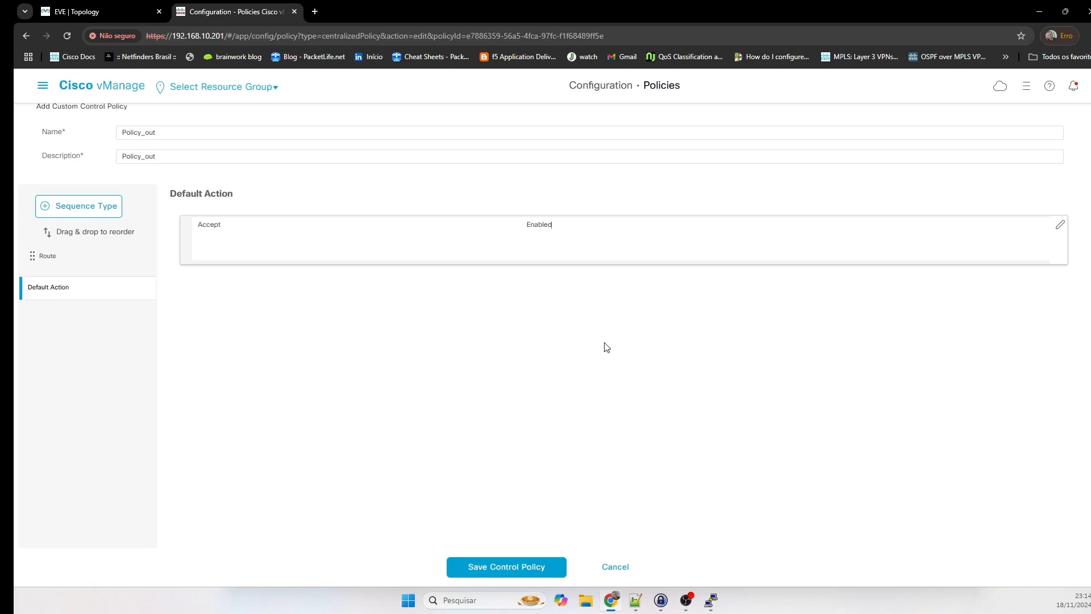
click(505, 576)
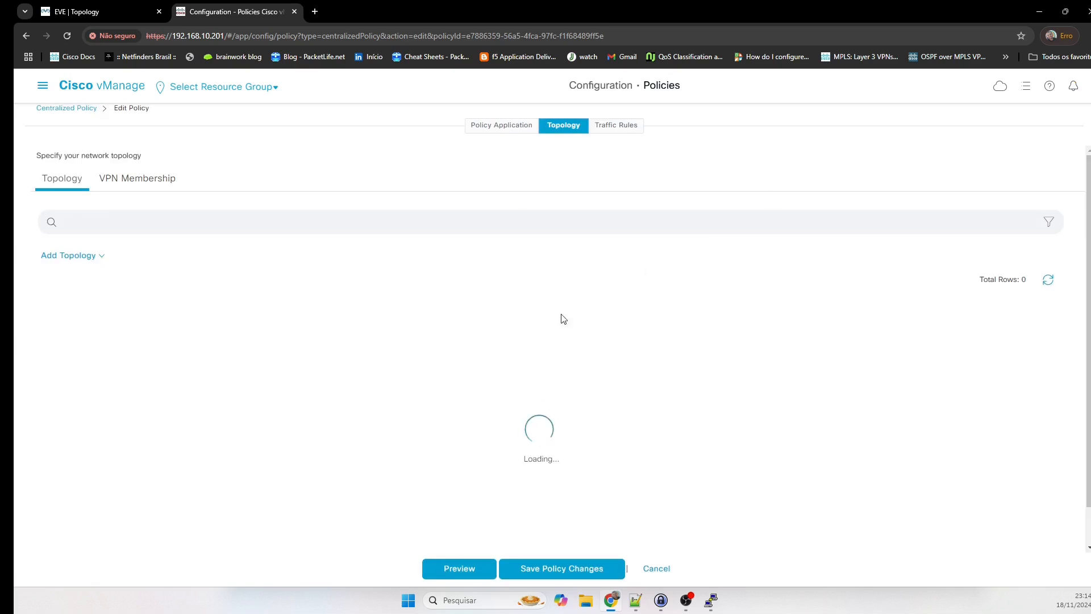
Apply Policy_out outbound to the Branches site list and save APP_PINNING's changes.
click(488, 133)
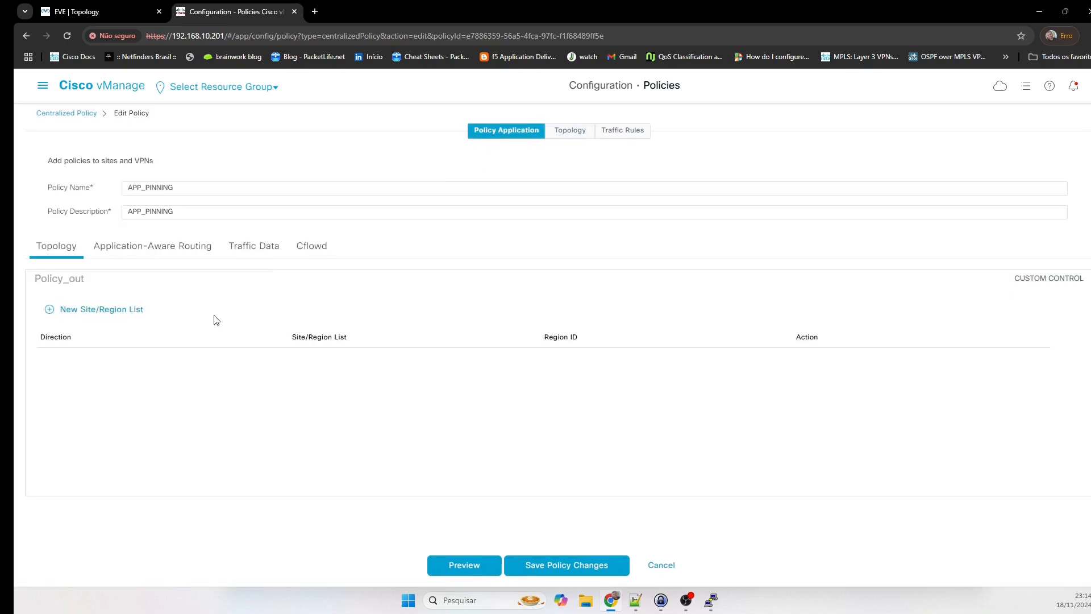
click(91, 311)
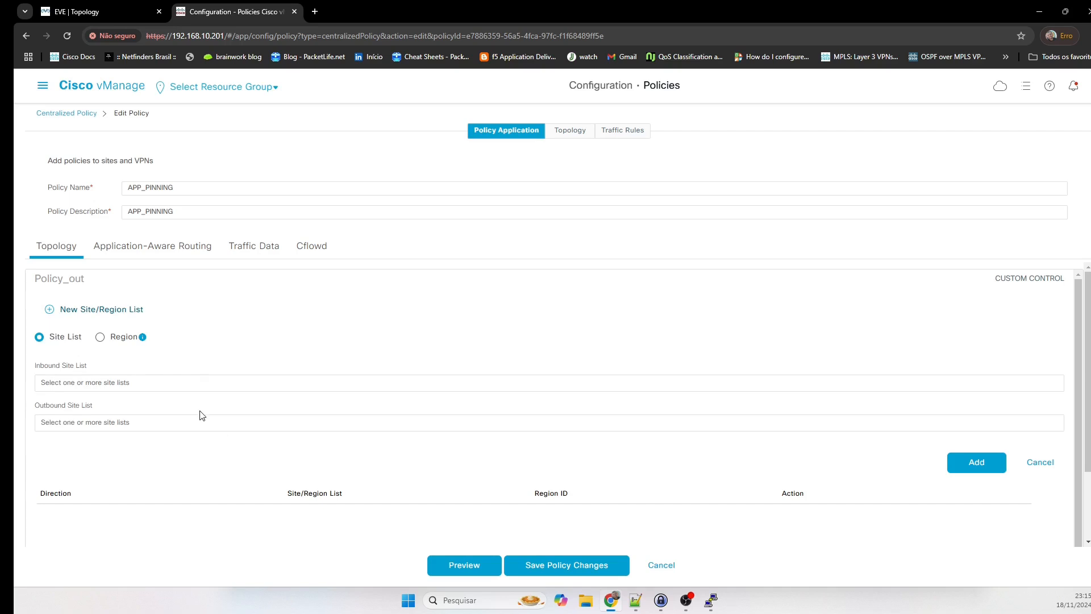
click(77, 422)
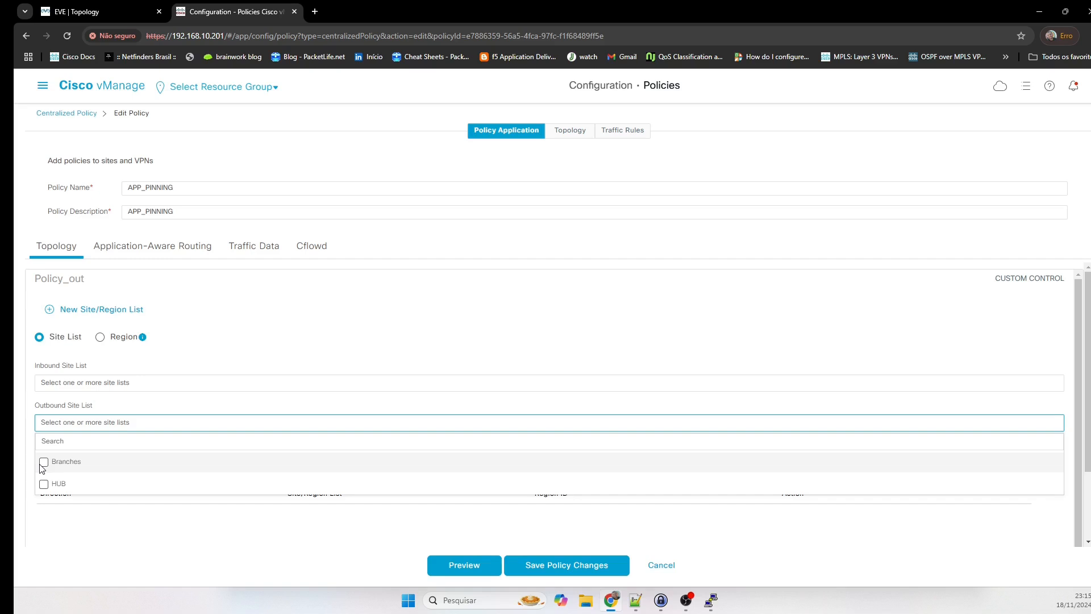
click(43, 462)
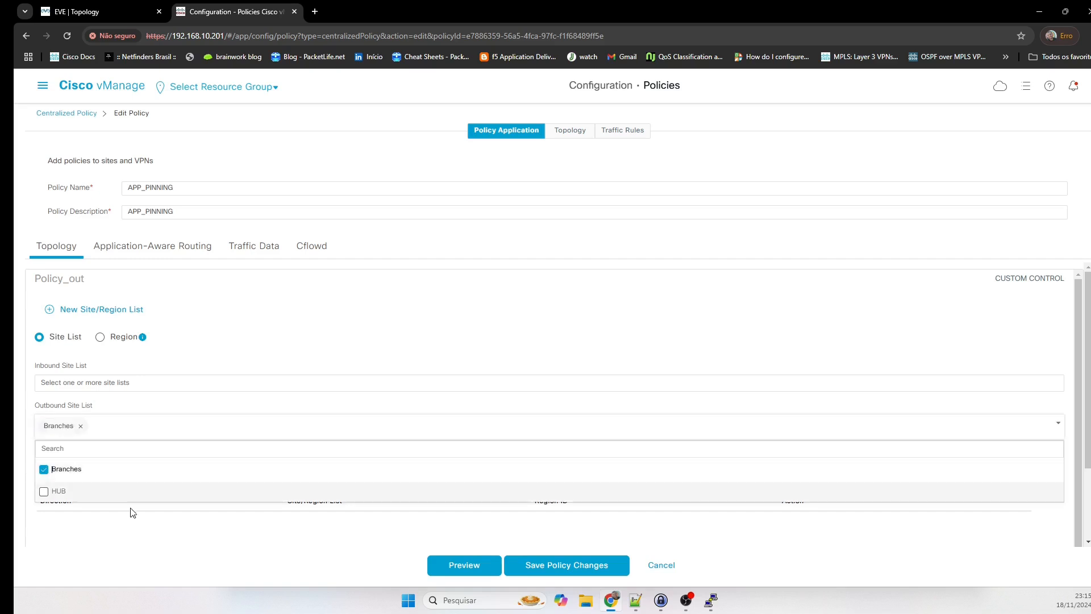
click(195, 544)
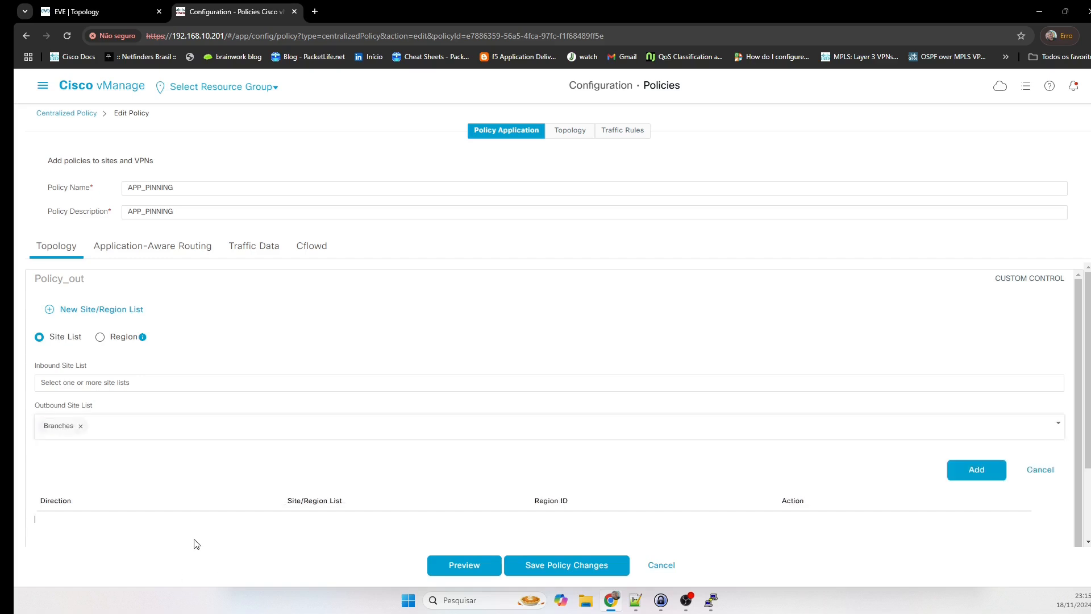
click(963, 468)
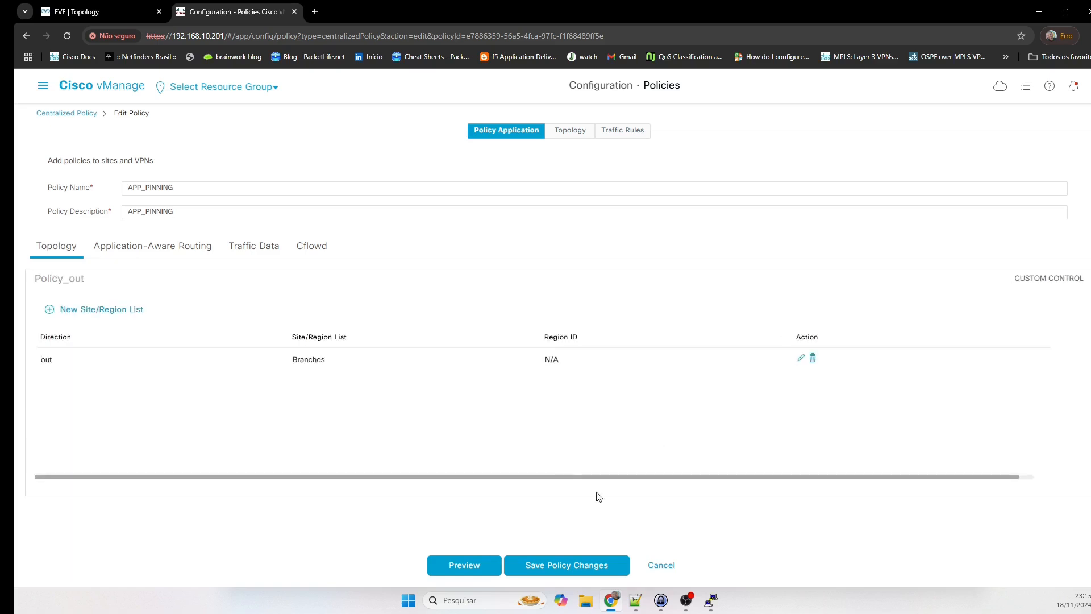
click(581, 572)
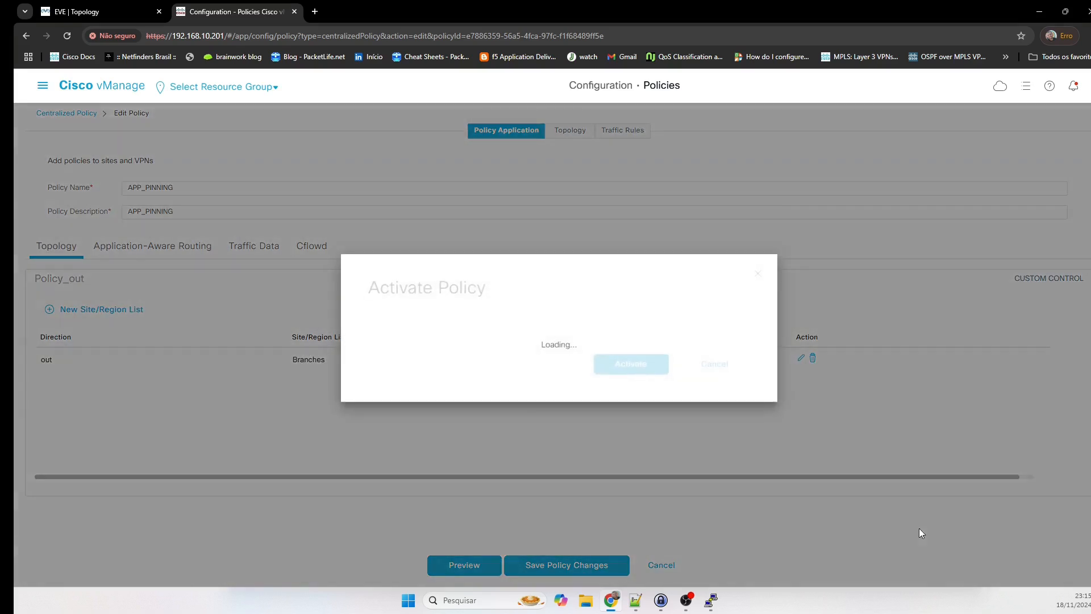
Activate the updated APP_PINNING policy, then recall the OMP routes command in the CSR13 console.
click(655, 382)
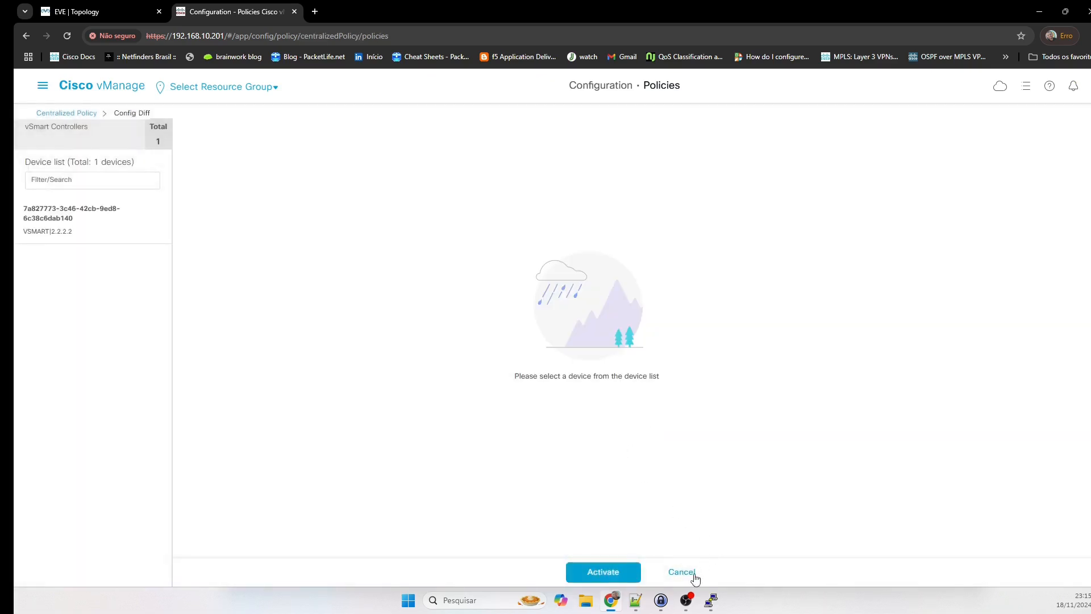
click(711, 600)
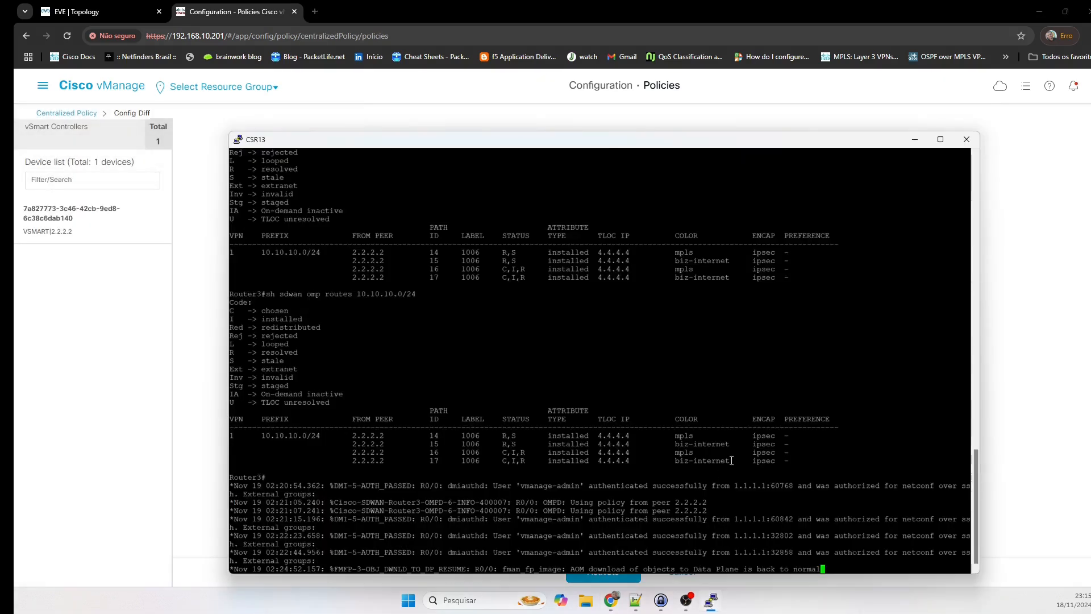
key(Return)
key(Return)
key(Return)
key(Up)
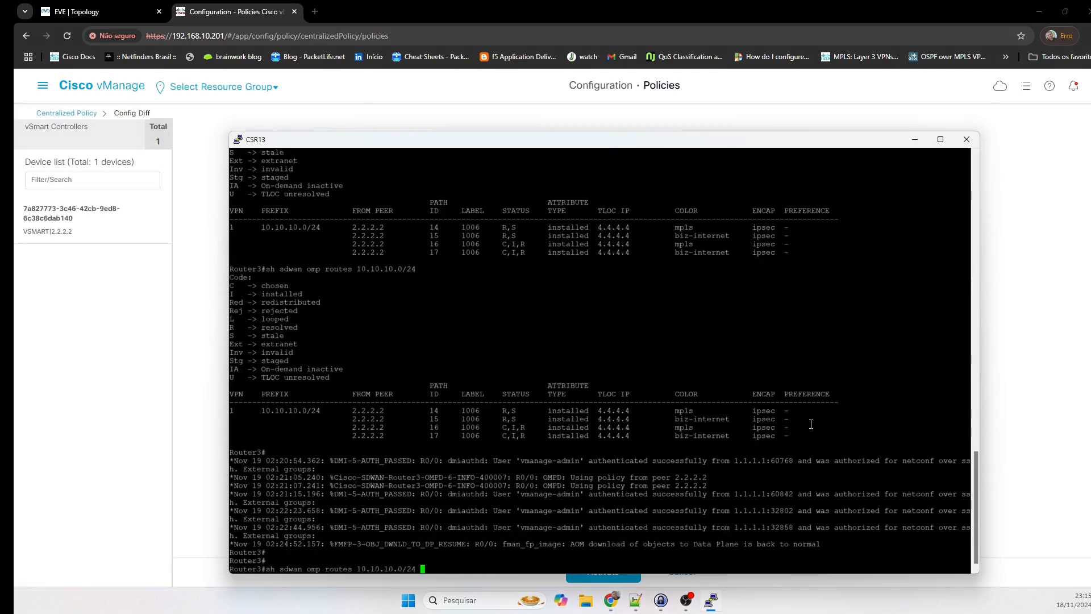
text(dw)
text(t)
key(Tab)
key(BackSpace)
key(BackSpace)
key(BackSpace)
key(BackSpace)
key(BackSpace)
key(BackSpace)
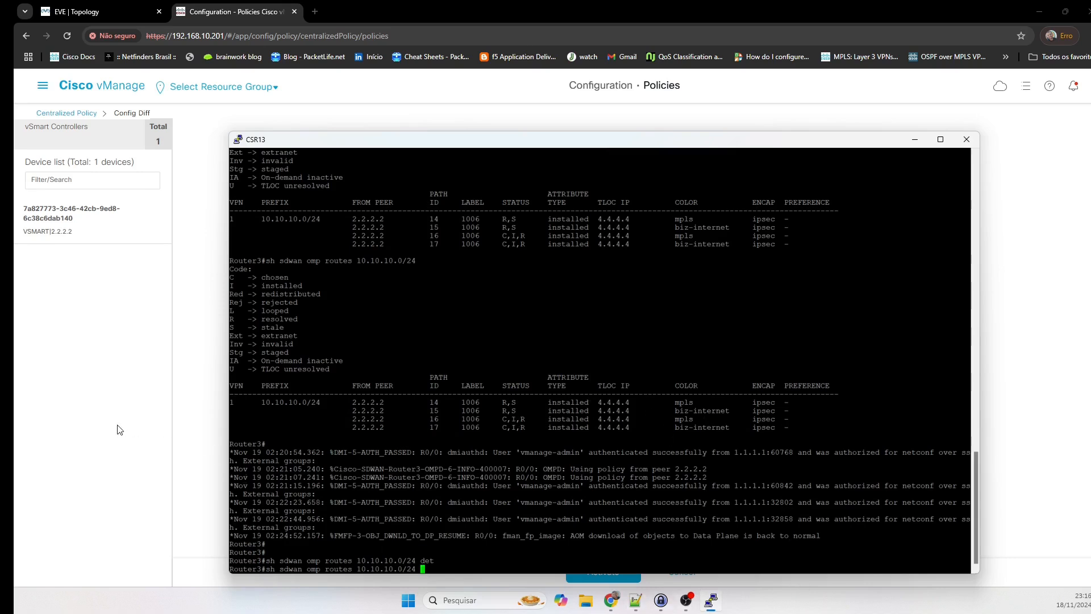
click(151, 417)
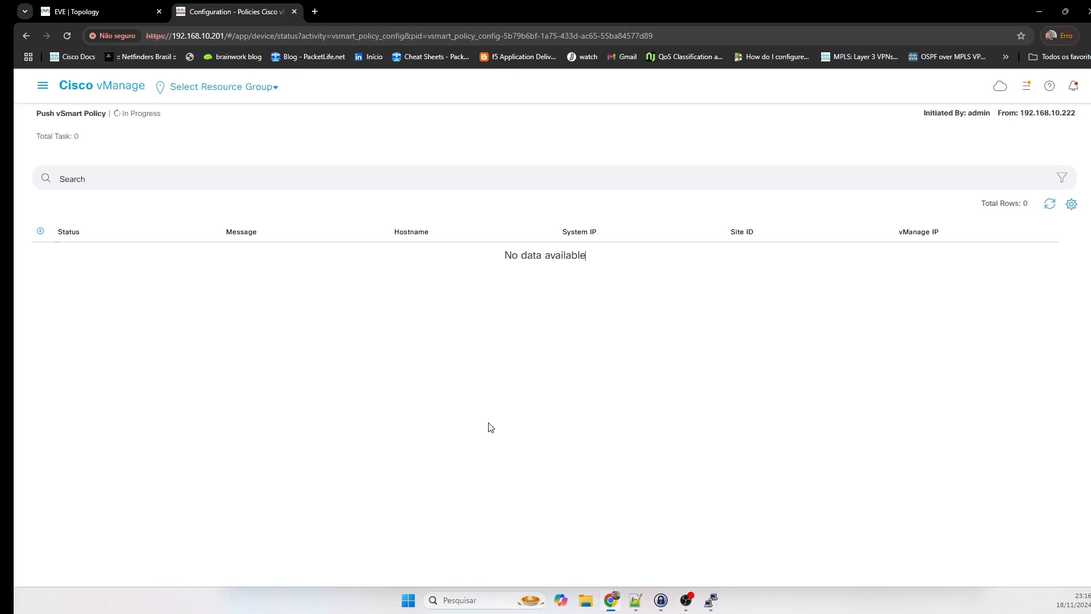
Open the Site 100 CSR router's PuTTY console, log in as admin and enter enable mode.
click(109, 6)
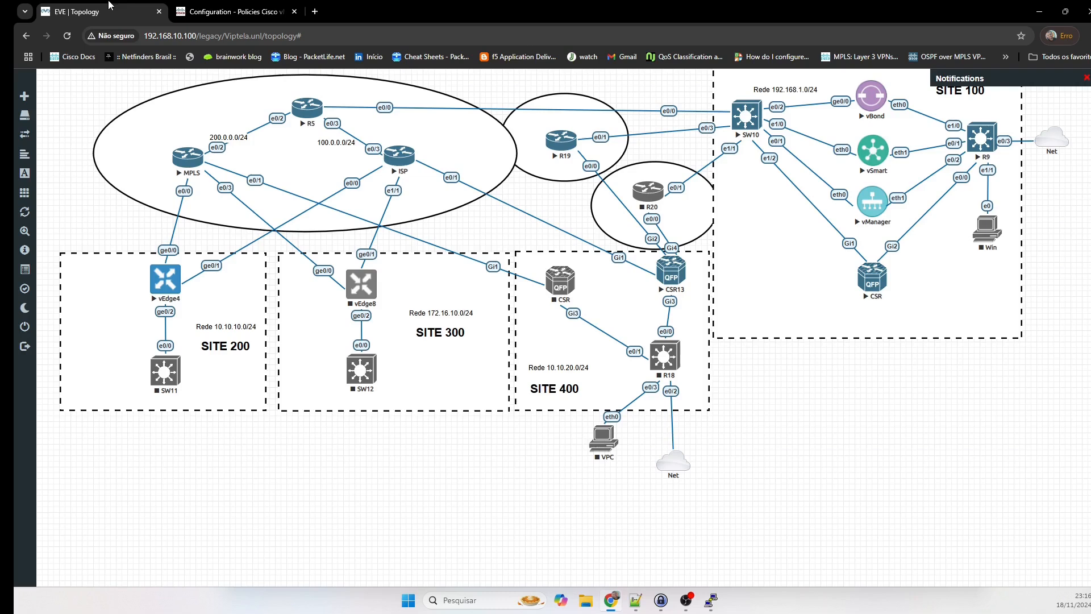
click(878, 288)
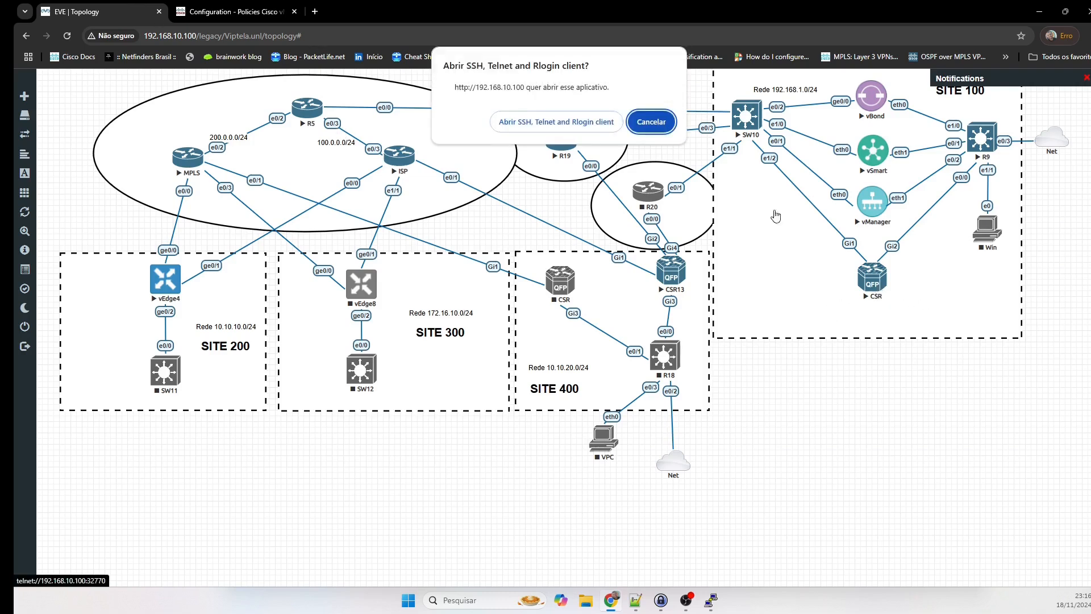
click(514, 121)
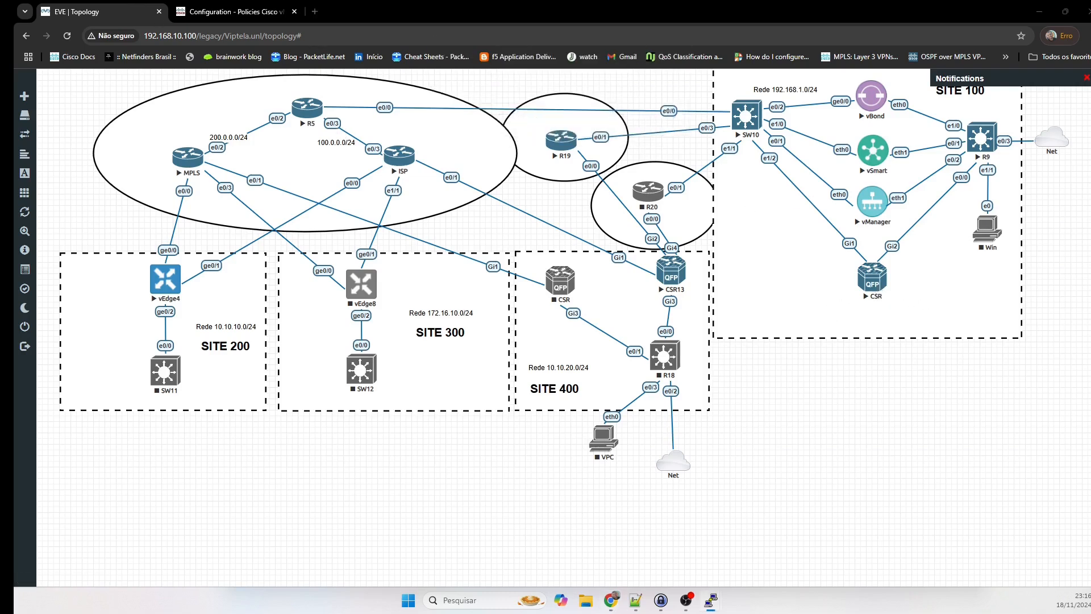
drag(344, 253, 566, 277)
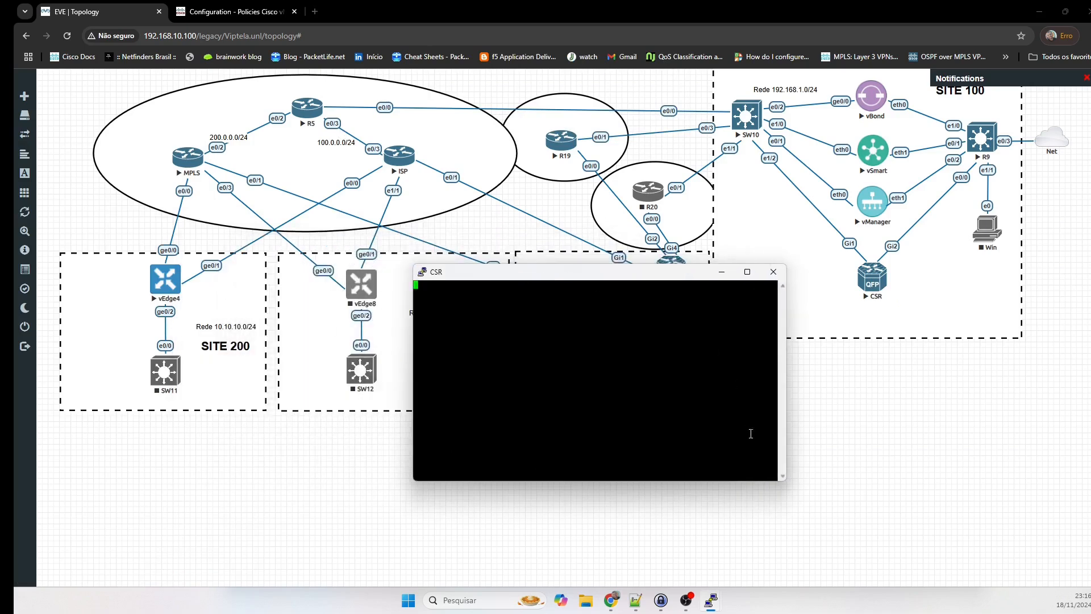
drag(786, 483, 1009, 573)
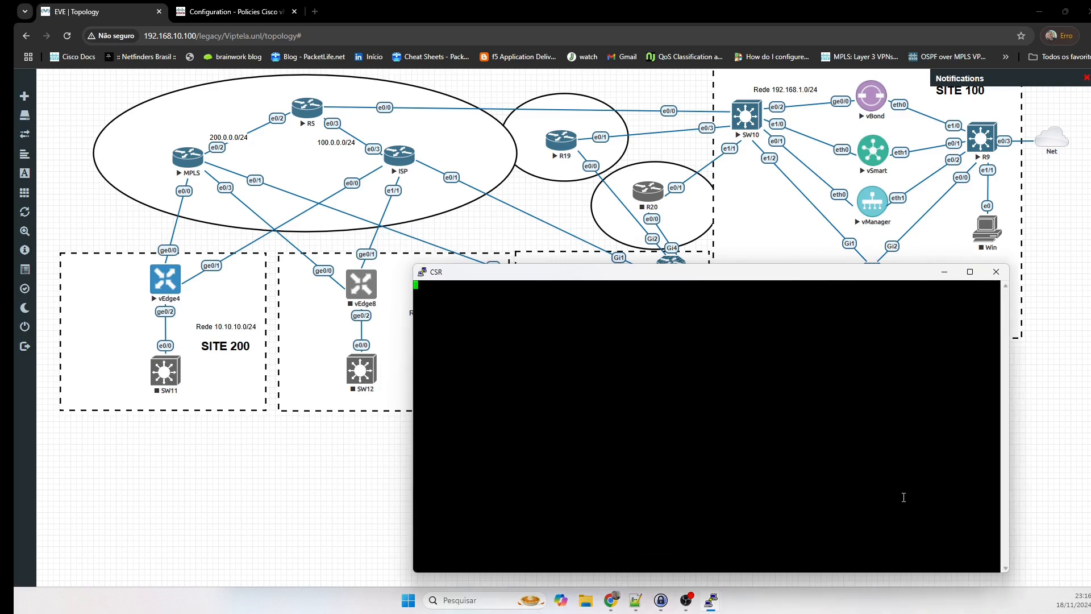
key(Return)
text(adm)
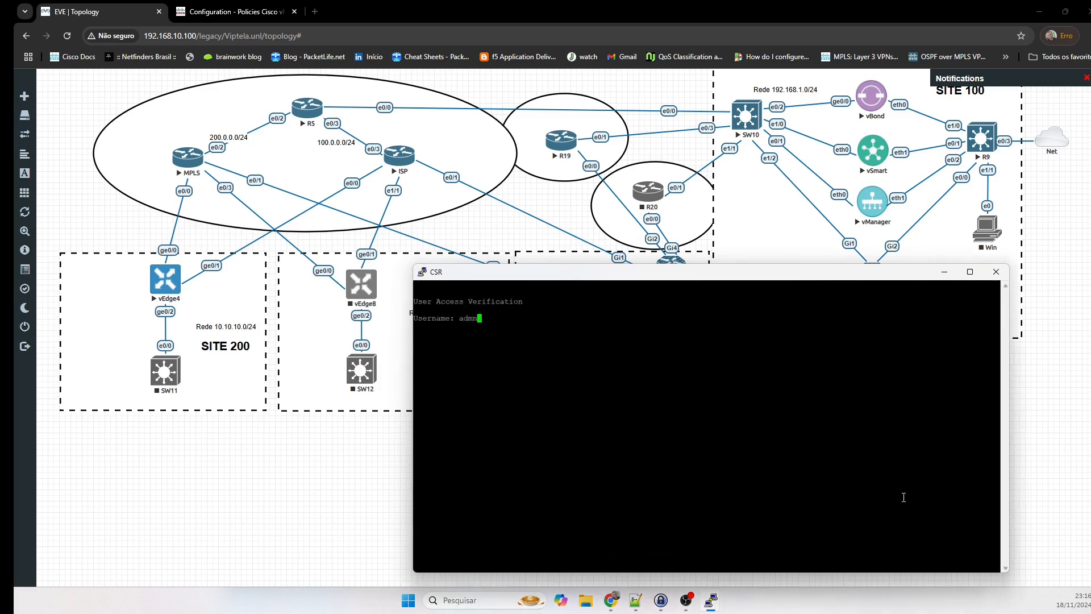
text(in)
key(Return)
key(Return)
text(en)
key(Return)
key(Return)
text(sh)
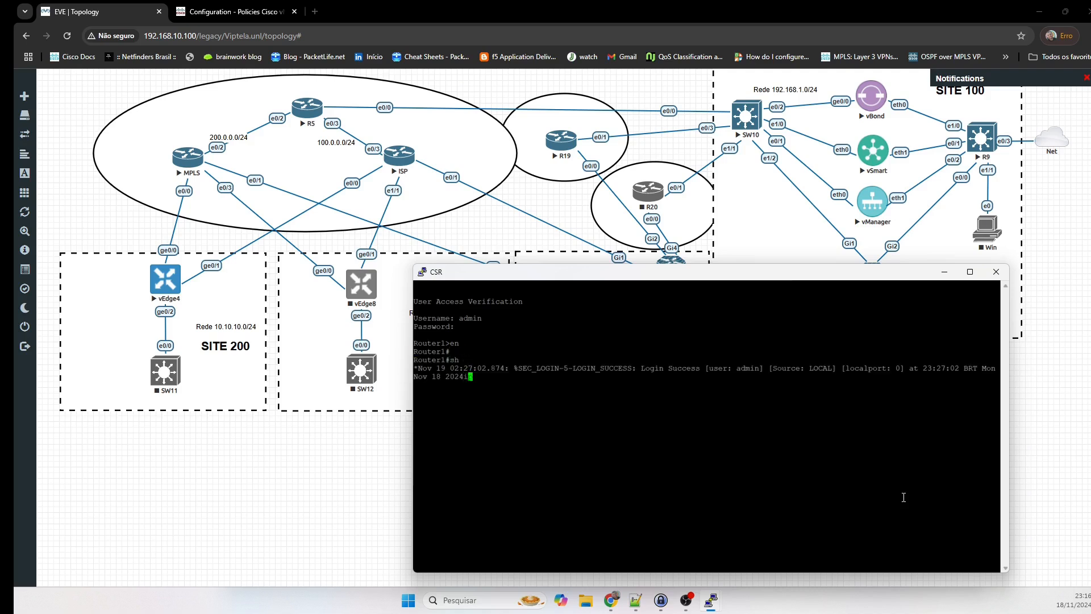
key(Return)
key(Return)
Run 'show sdwan omp routes' and review the 10.10.10.0/24 route entries.
text(sh sdw)
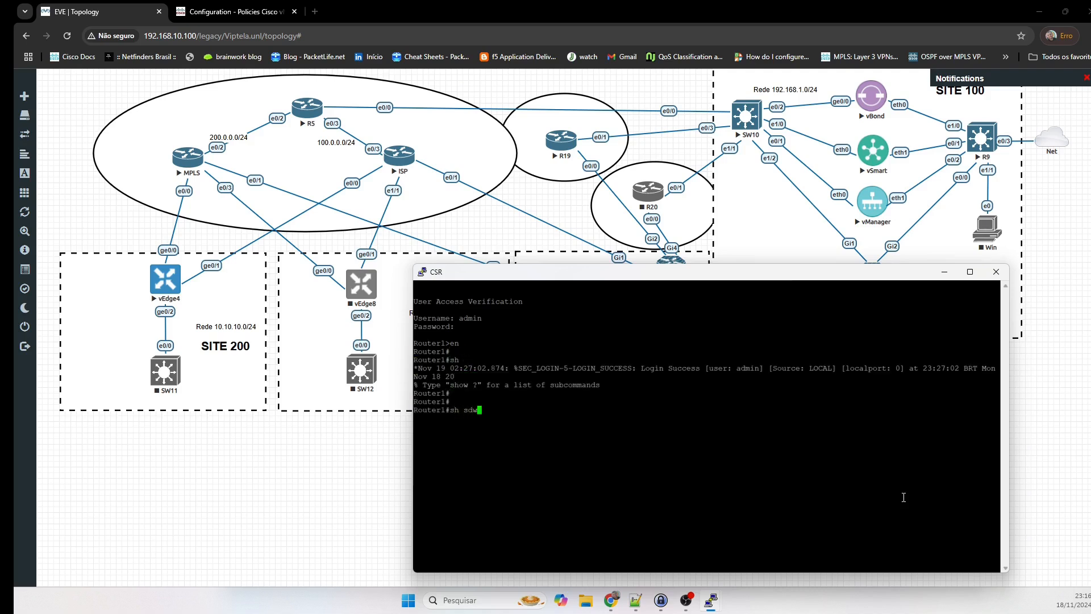
key(Tab)
text(om)
key(Tab)
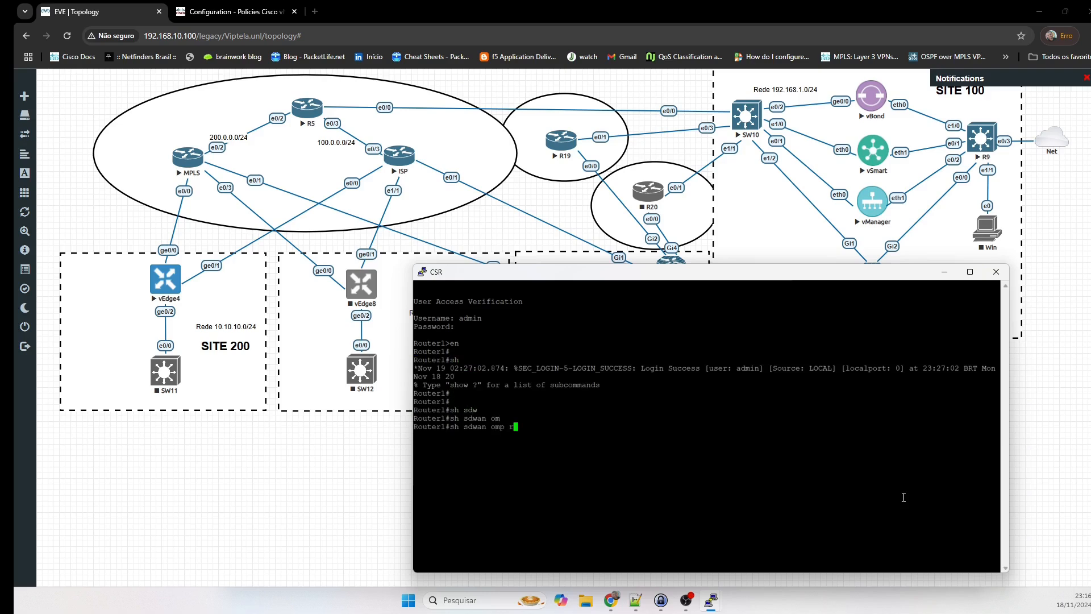
text(rout)
key(Tab)
key(Return)
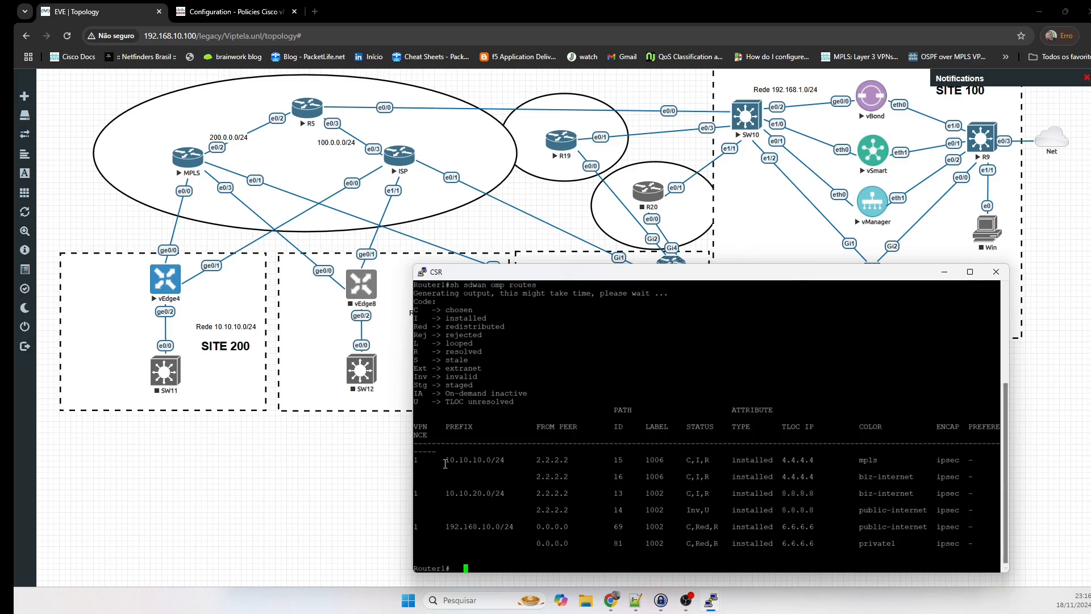
drag(445, 459, 993, 481)
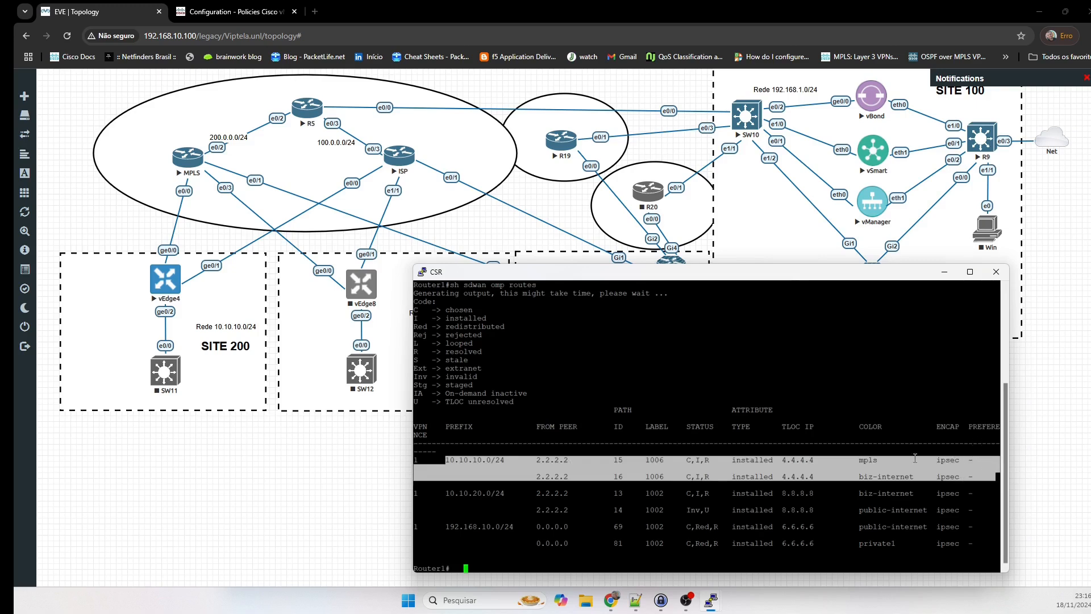
click(893, 465)
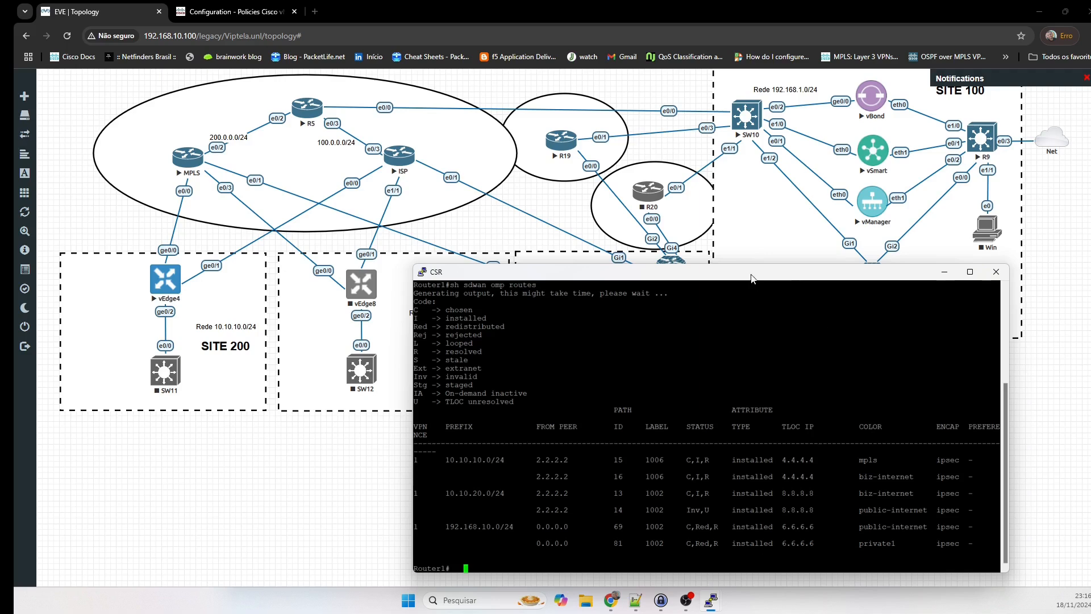
drag(751, 275, 824, 280)
click(406, 450)
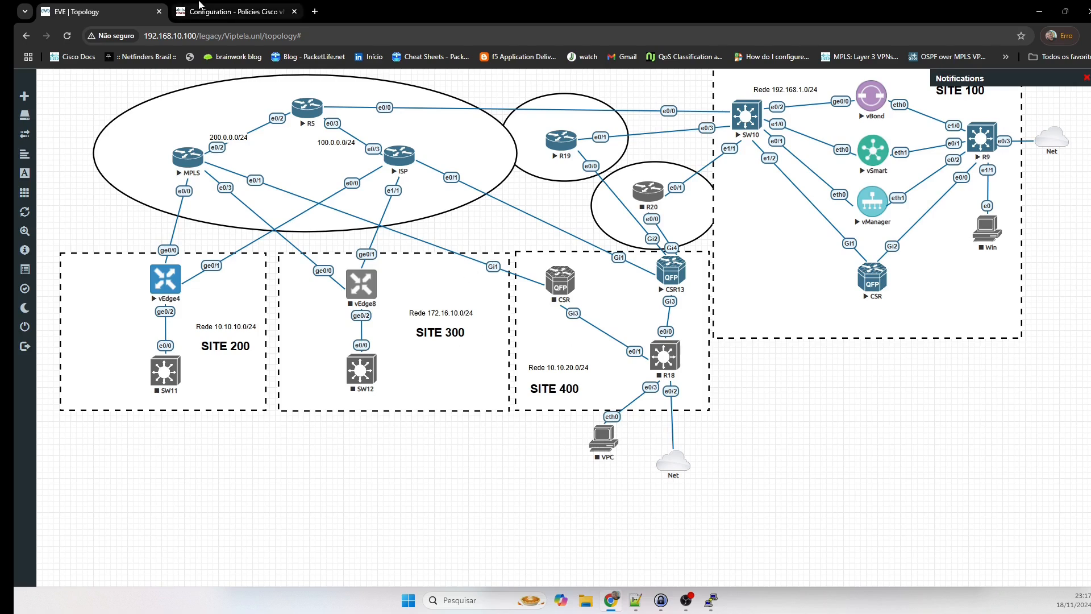
On CSR13, look up OMP routes for 10.10.10.0/24, highlighting the mpls path's preference 200.
click(228, 11)
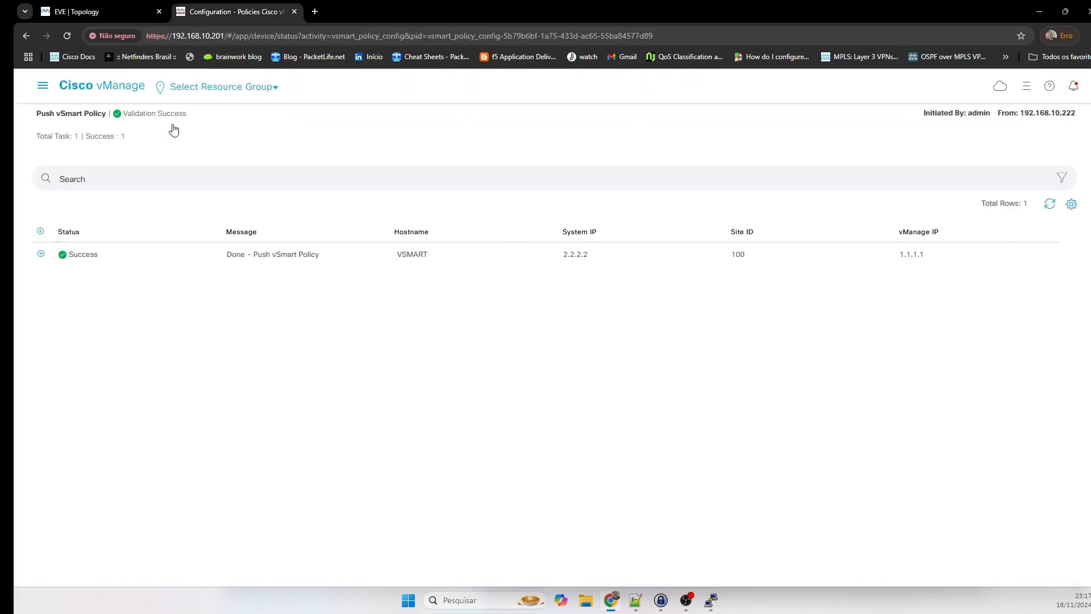
click(87, 91)
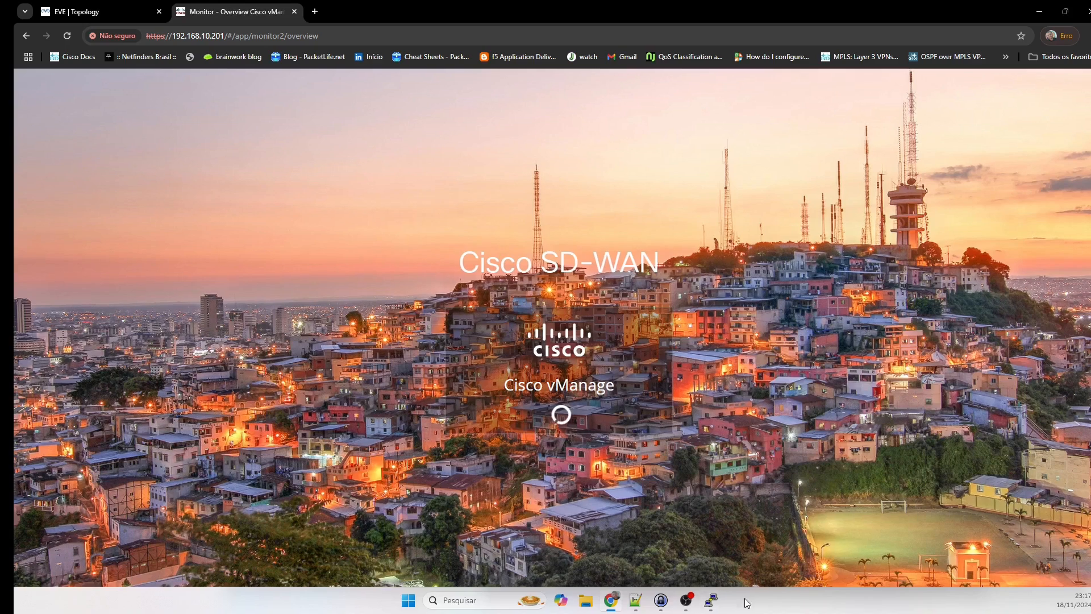
mouse_move(712, 601)
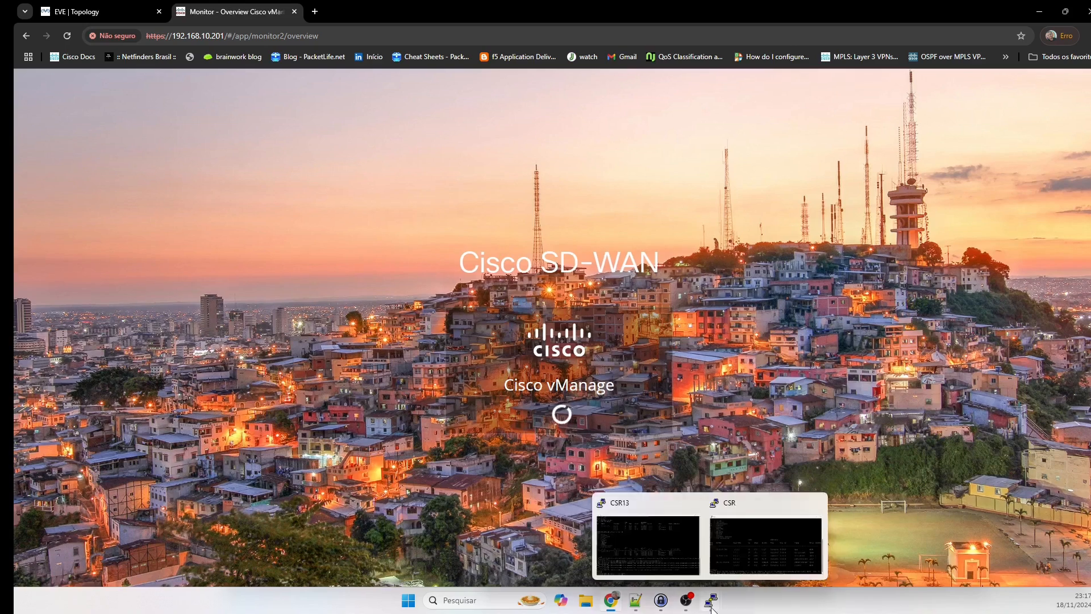
click(632, 554)
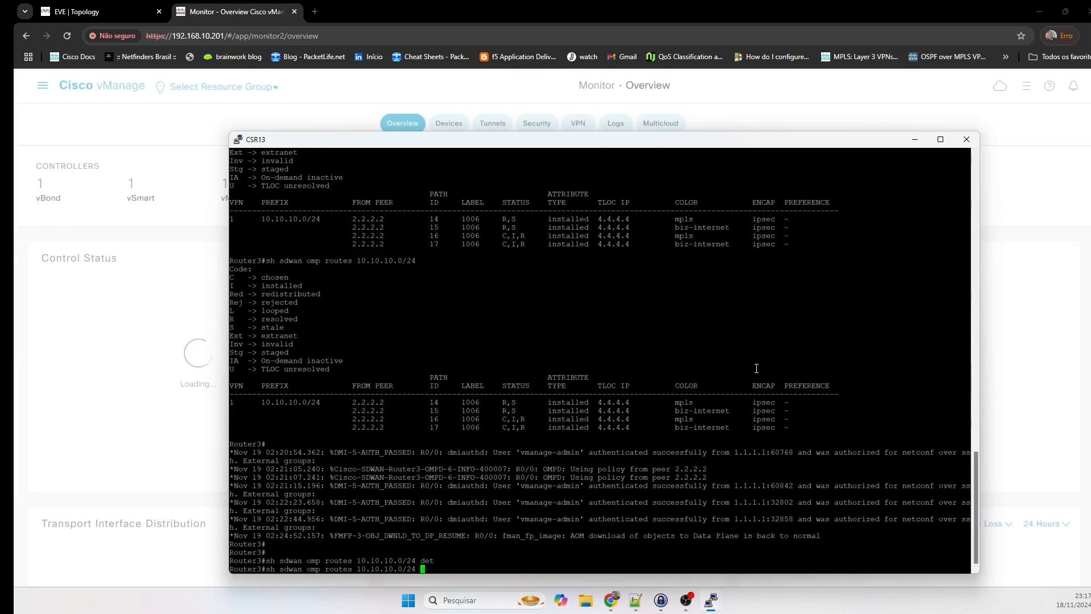
key(Return)
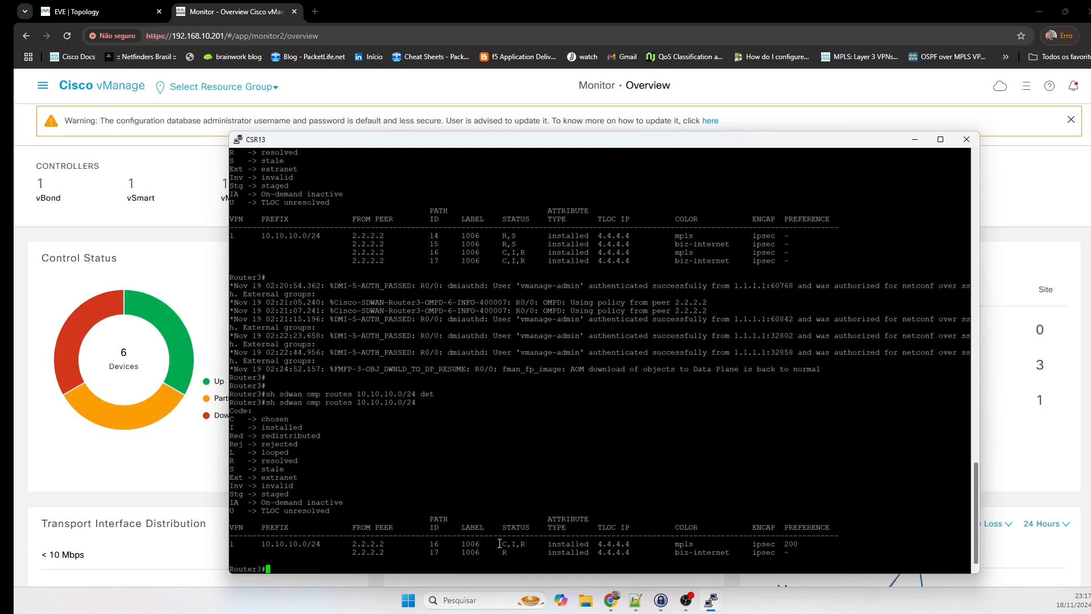
drag(499, 544, 540, 545)
click(517, 549)
drag(666, 545, 799, 545)
double_click(794, 540)
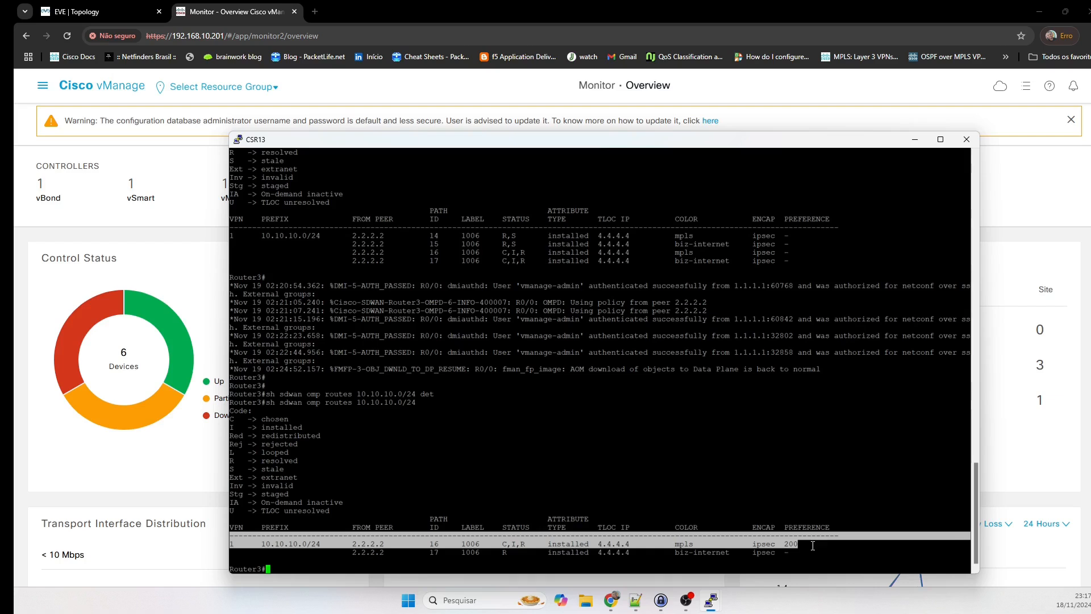
double_click(792, 545)
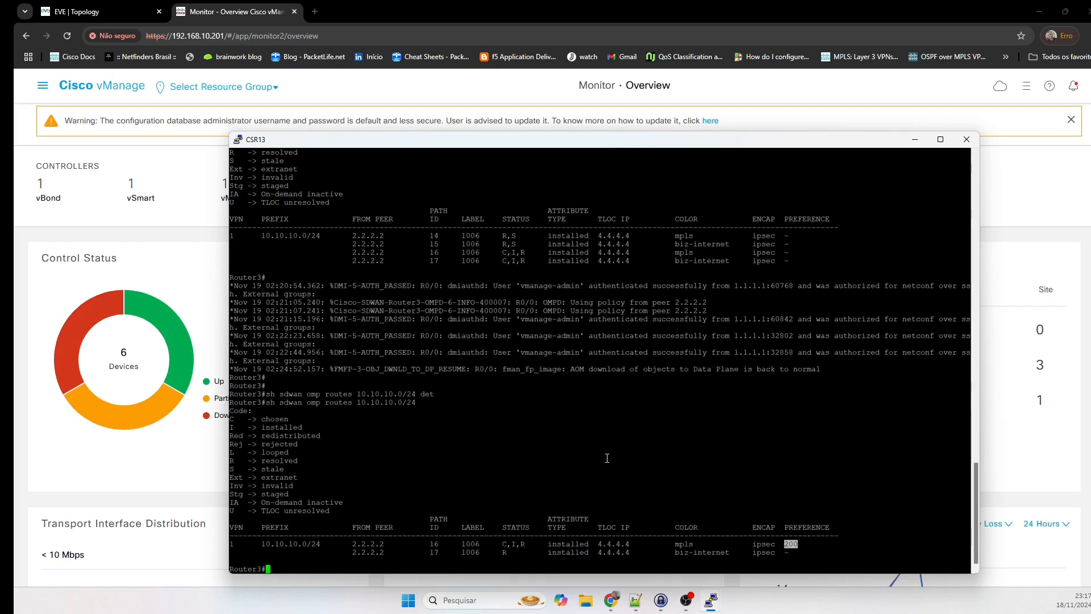
click(590, 445)
double_click(686, 538)
click(686, 542)
double_click(686, 544)
triple_click(811, 542)
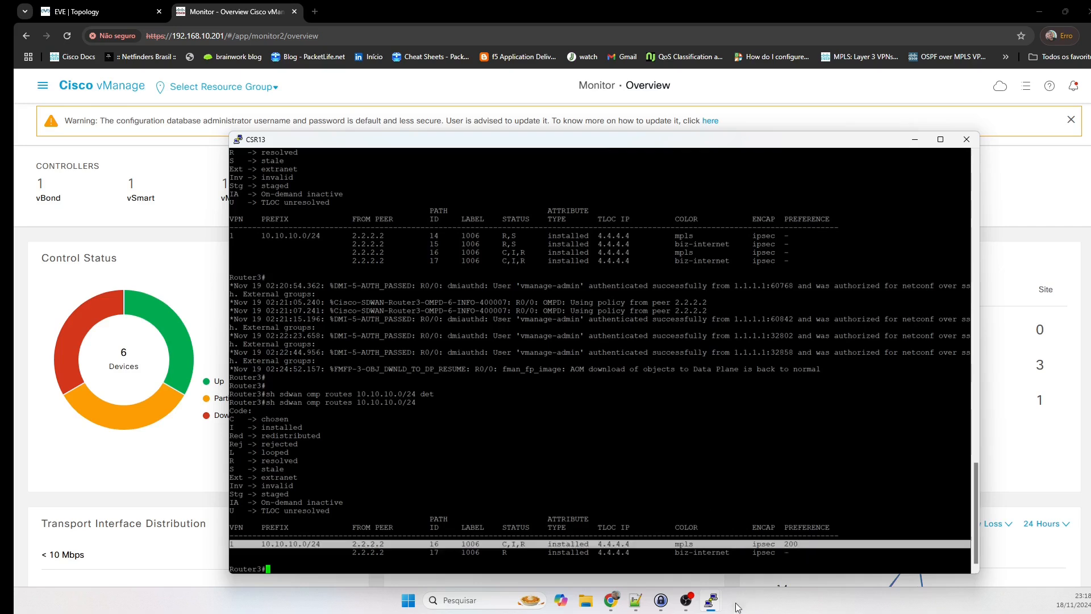
Run 'sh sdwan omp routes' on the other CSR router and page through the full table.
mouse_move(708, 608)
click(744, 552)
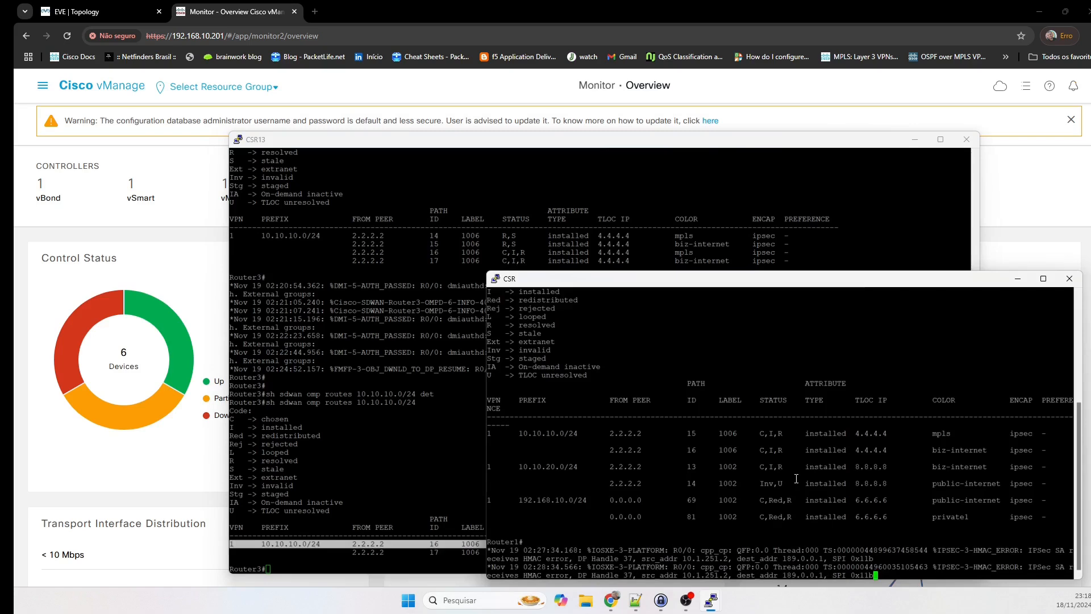
key(Return)
key(Return)
key(Return)
key(Return)
text(sh sdwan omp routes)
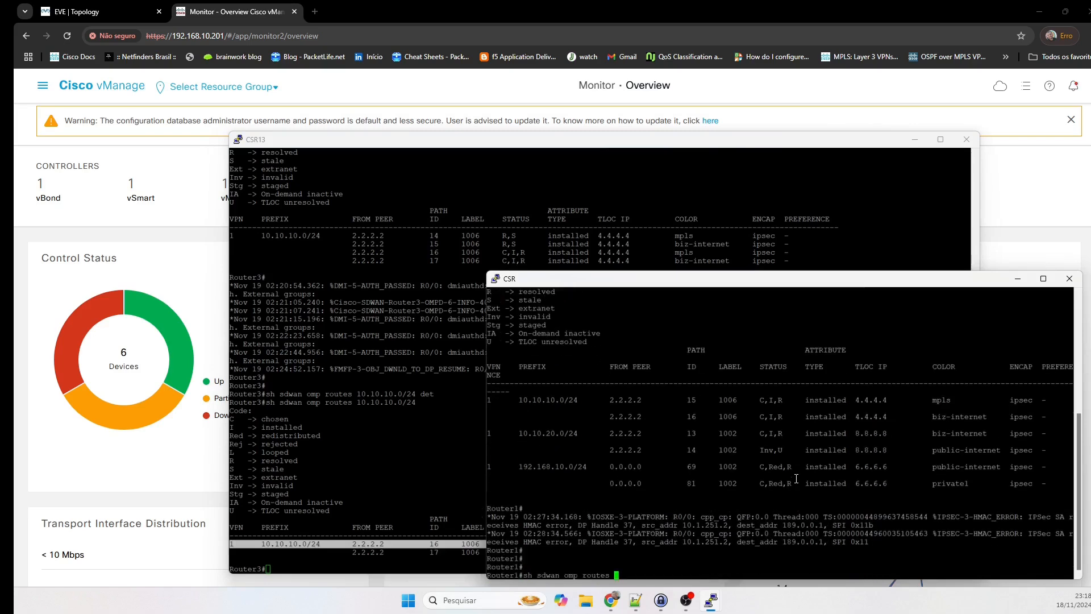
key(Return)
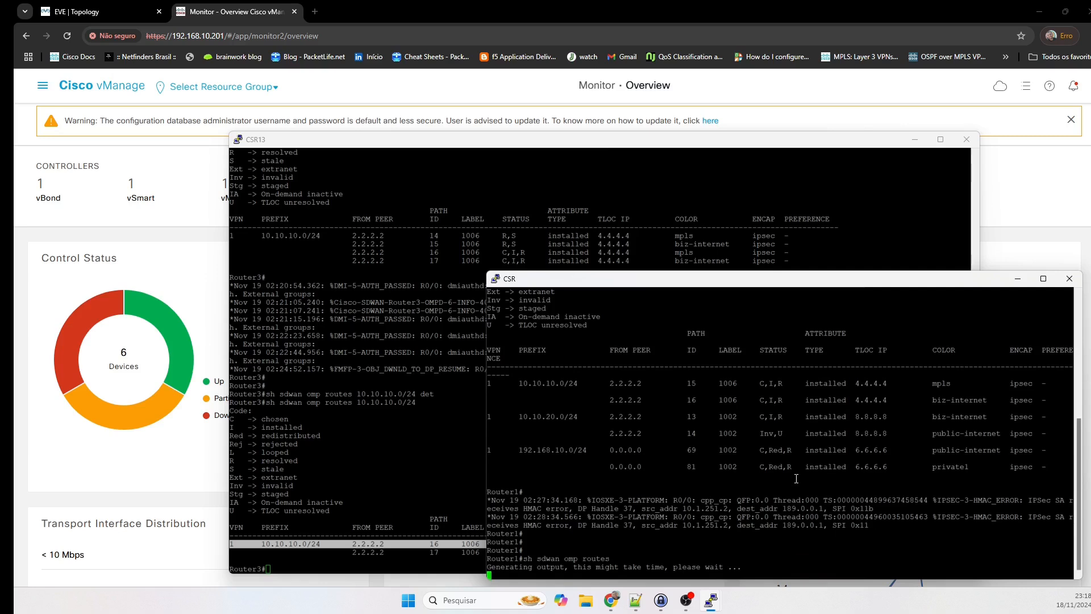
key(space)
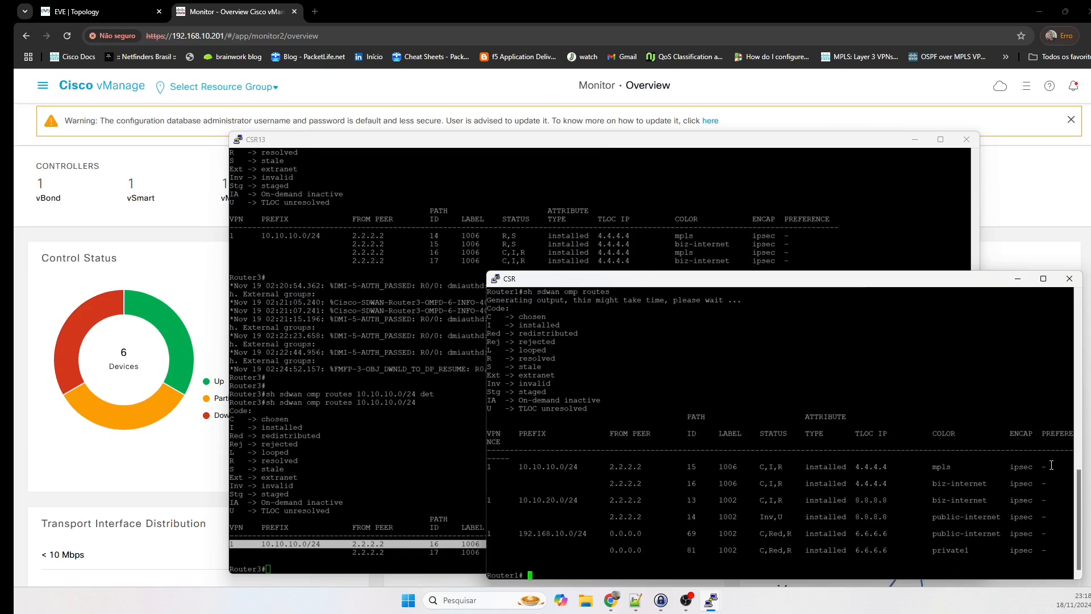
click(122, 18)
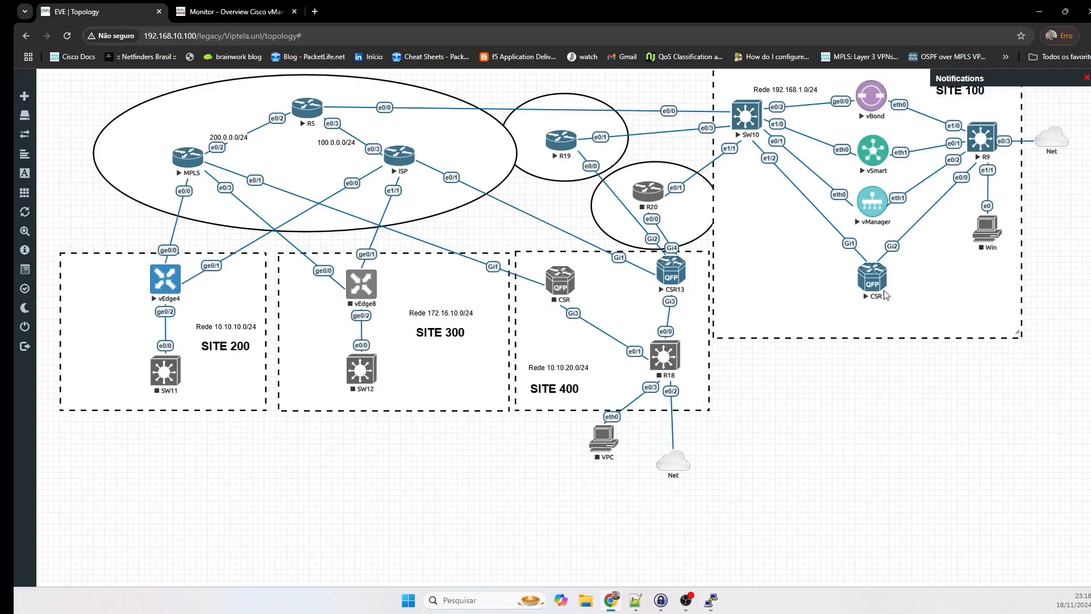
Log into vSmart as admin and list its OMP routes with 'show omp routes | tab'.
click(871, 149)
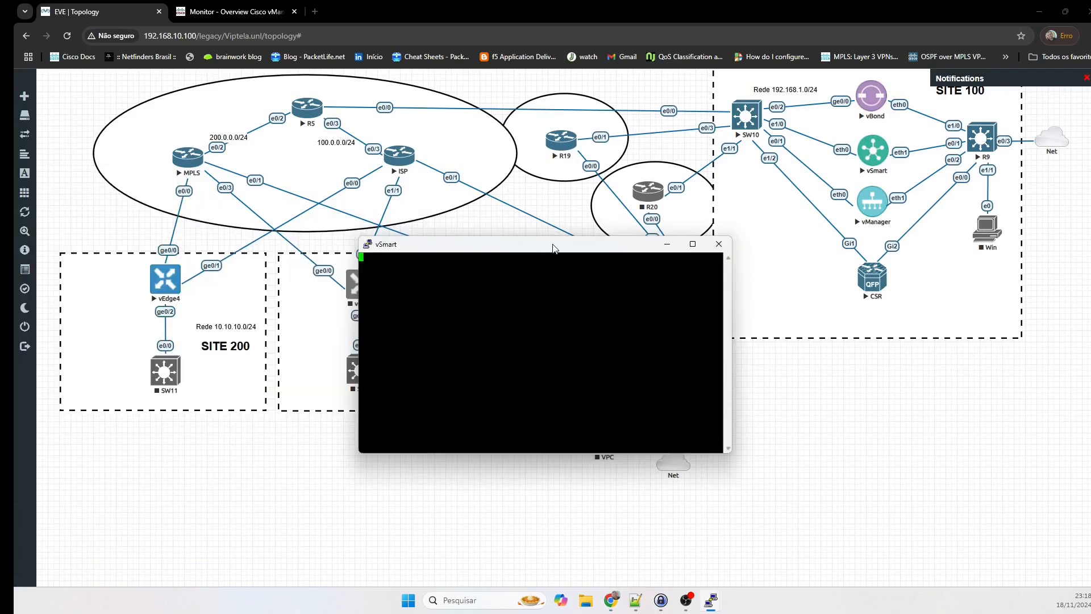
key(Return)
text(admin)
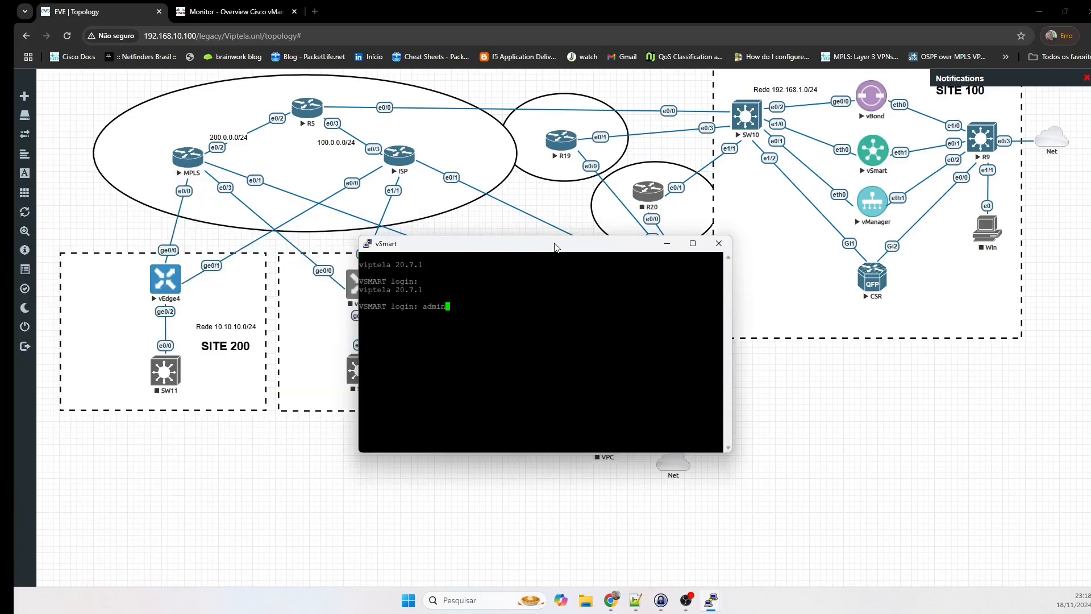
key(Return)
key(Return)
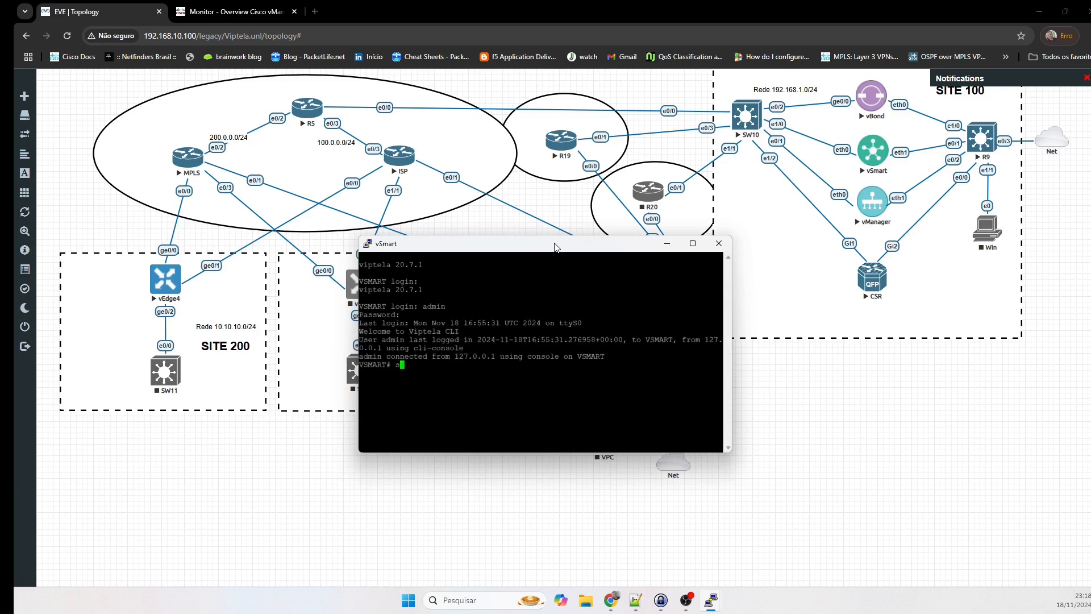
text(show omp routes)
key(Return)
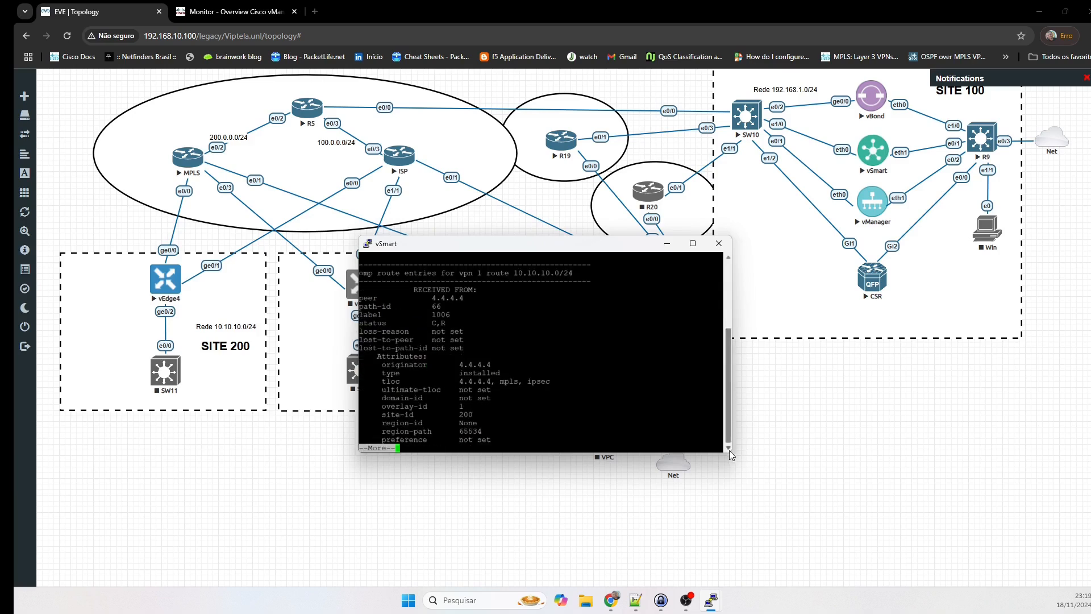
drag(734, 454, 1018, 544)
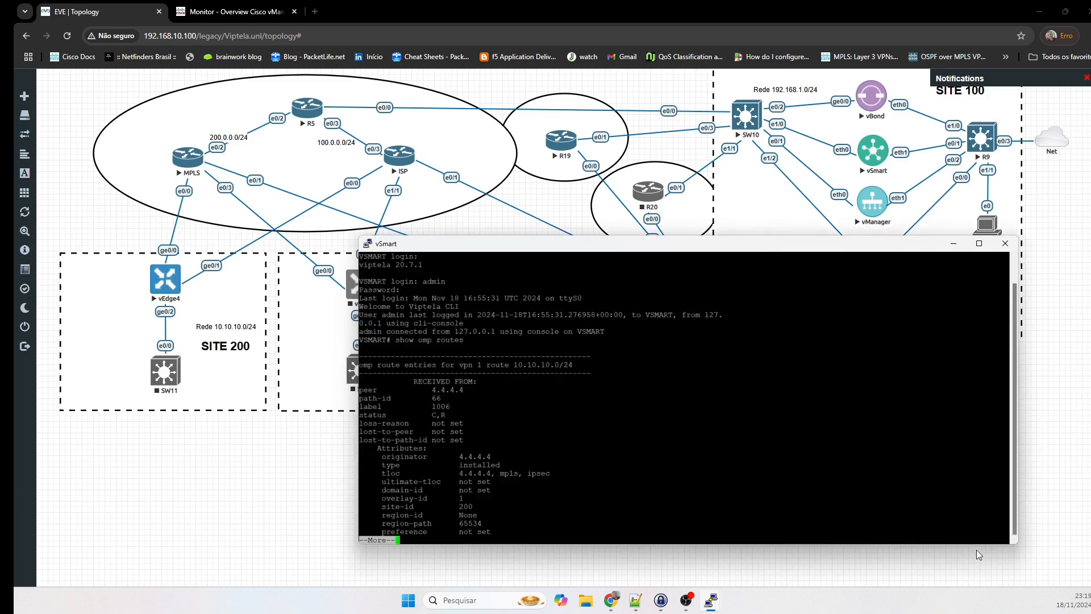
key(ctrl+c)
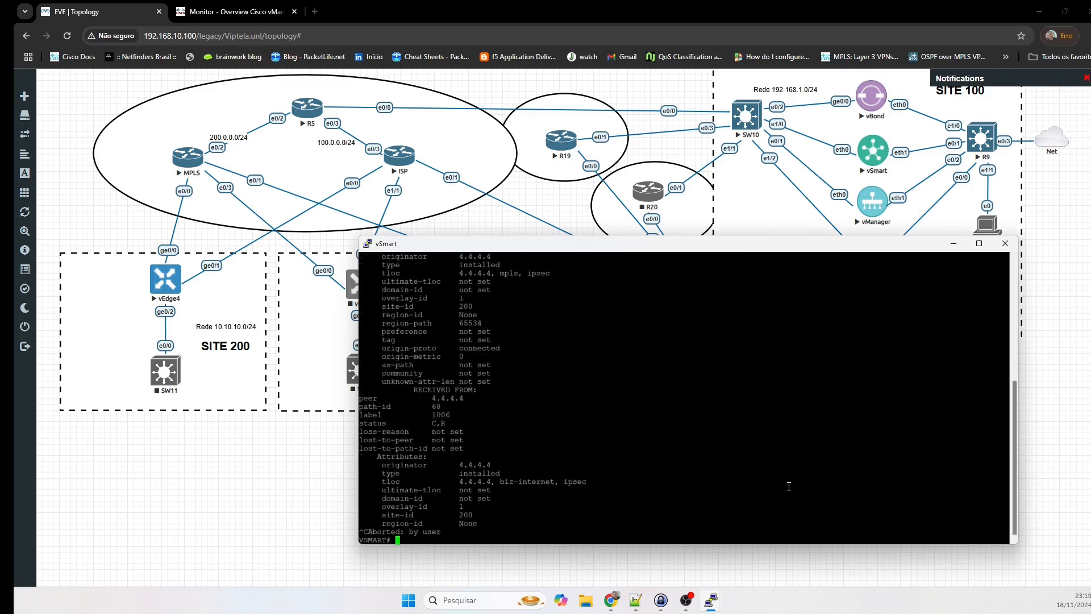
key(Up)
text(| tab)
key(Return)
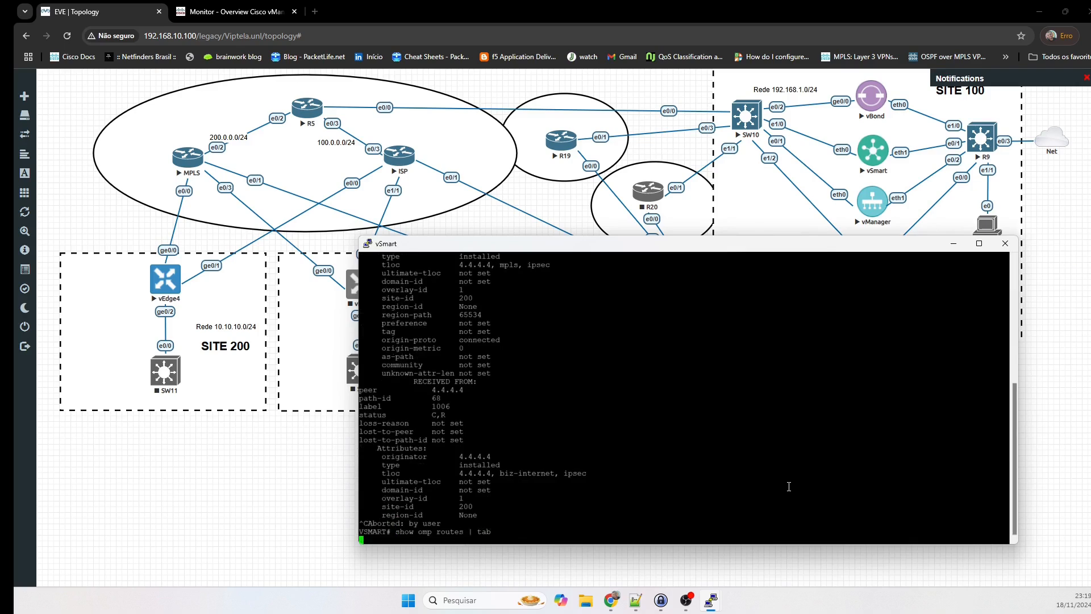
key(space)
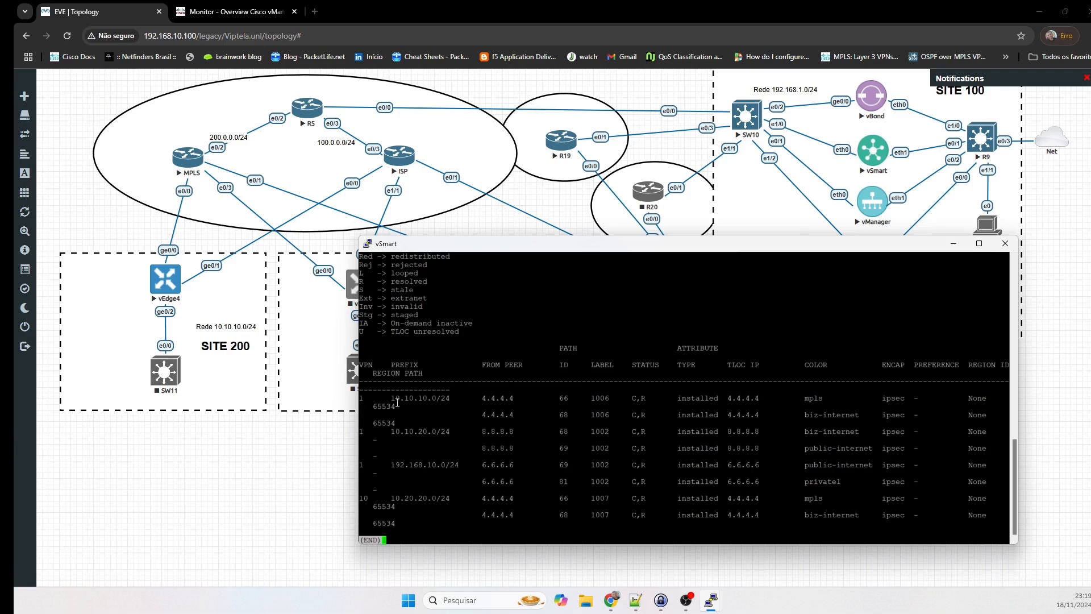
Highlight the 10.10.10.0/24 rows showing no preference, then minimise the vSmart console.
drag(391, 398, 516, 398)
drag(678, 398, 869, 416)
click(817, 413)
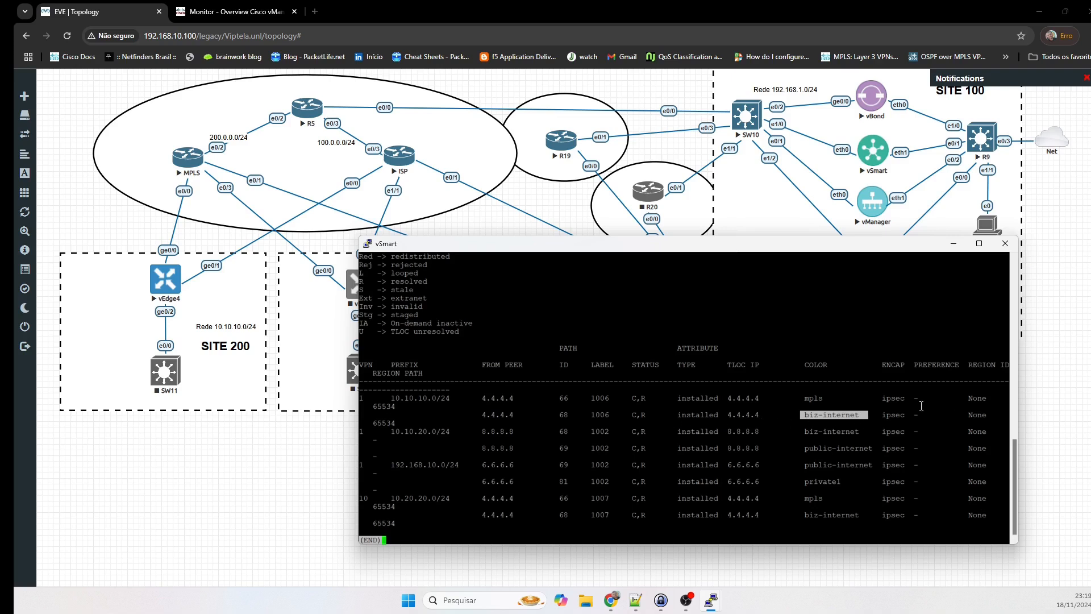
drag(913, 399, 986, 433)
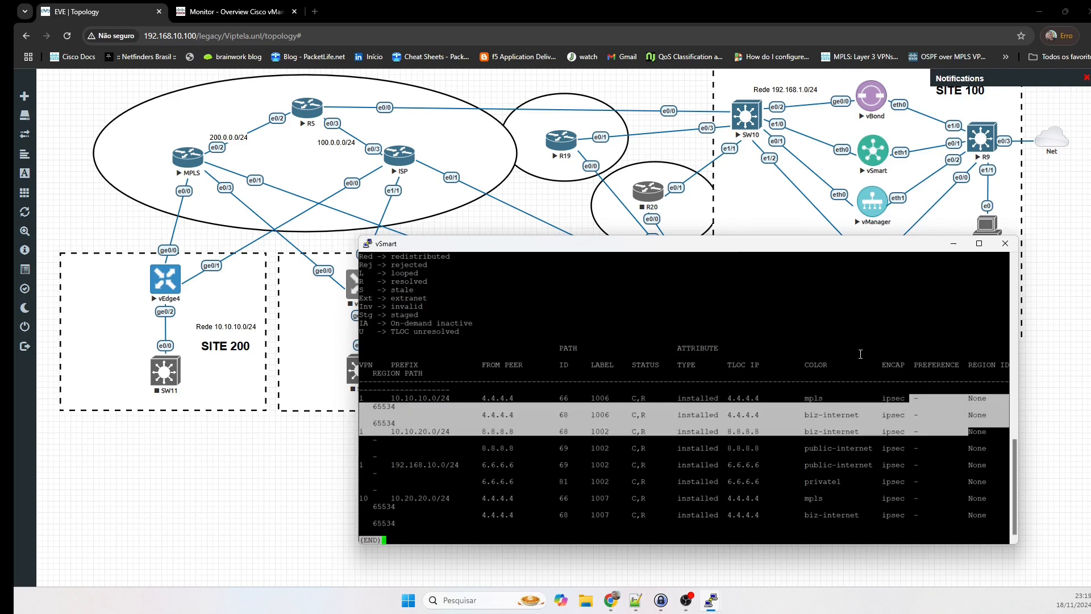
click(861, 354)
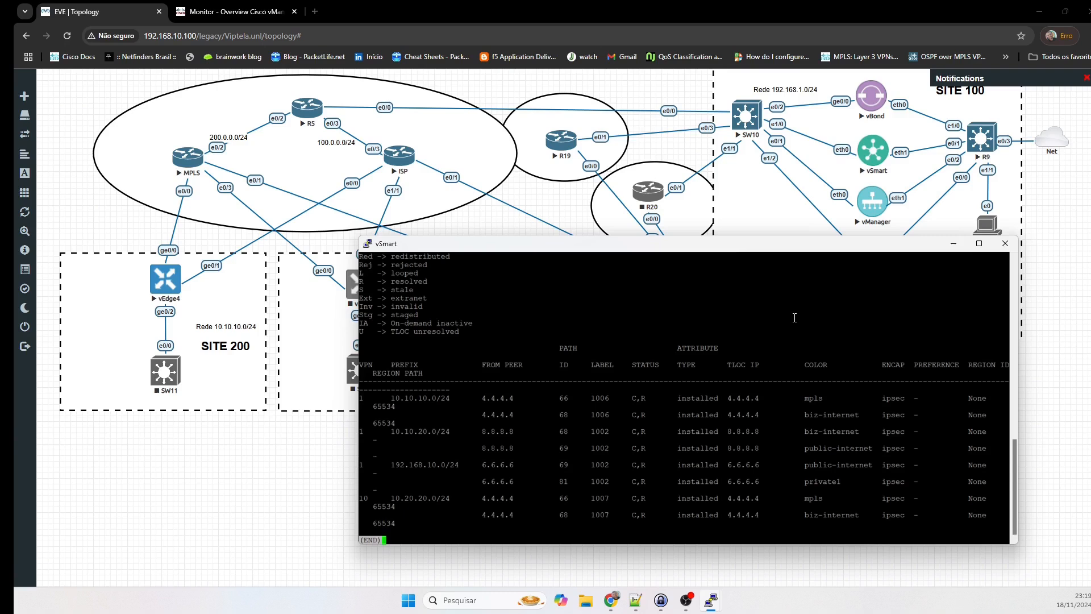
key(q)
click(270, 471)
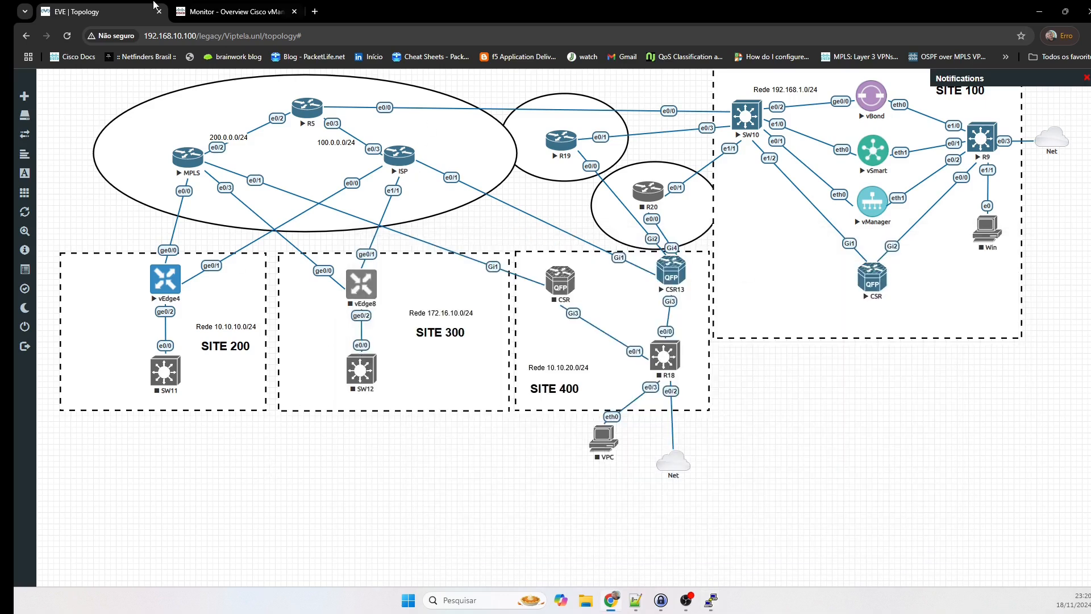
Edit the APP_PINNING centralized policy from the Configuration > Policies list.
click(201, 7)
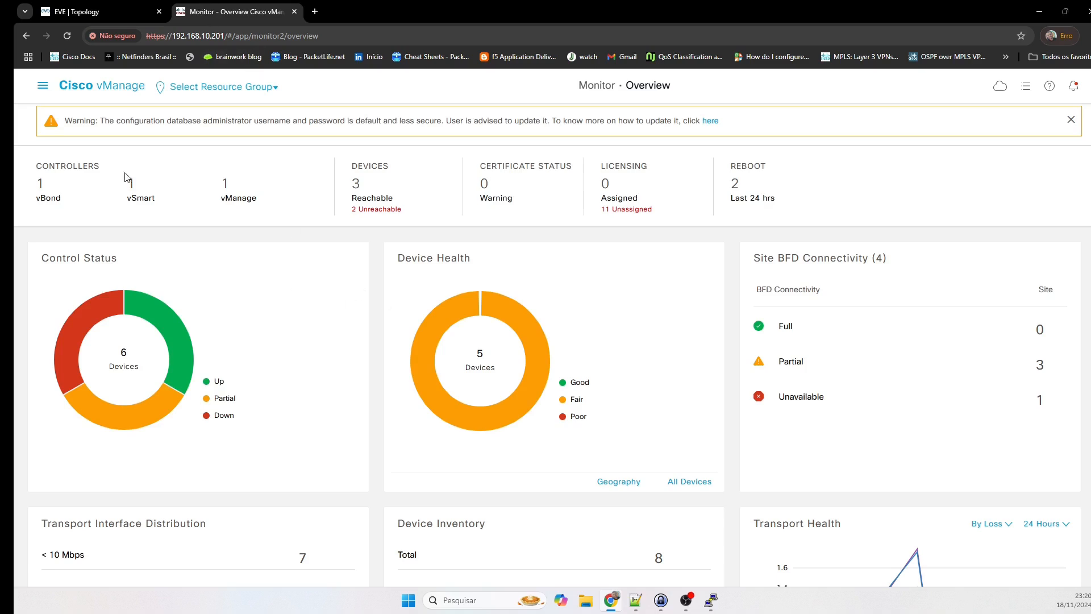
click(38, 86)
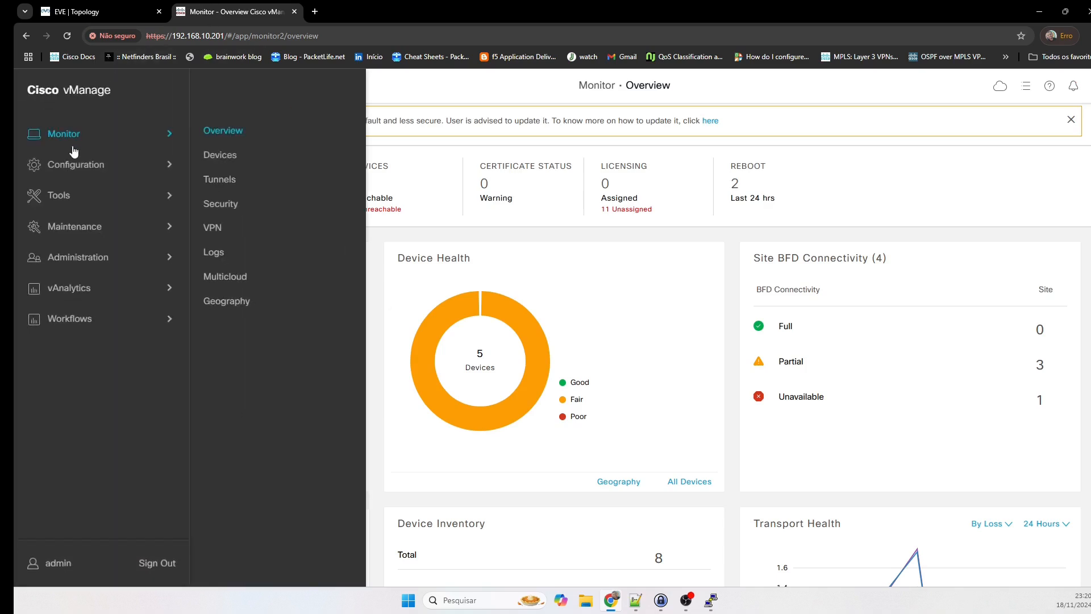
click(219, 250)
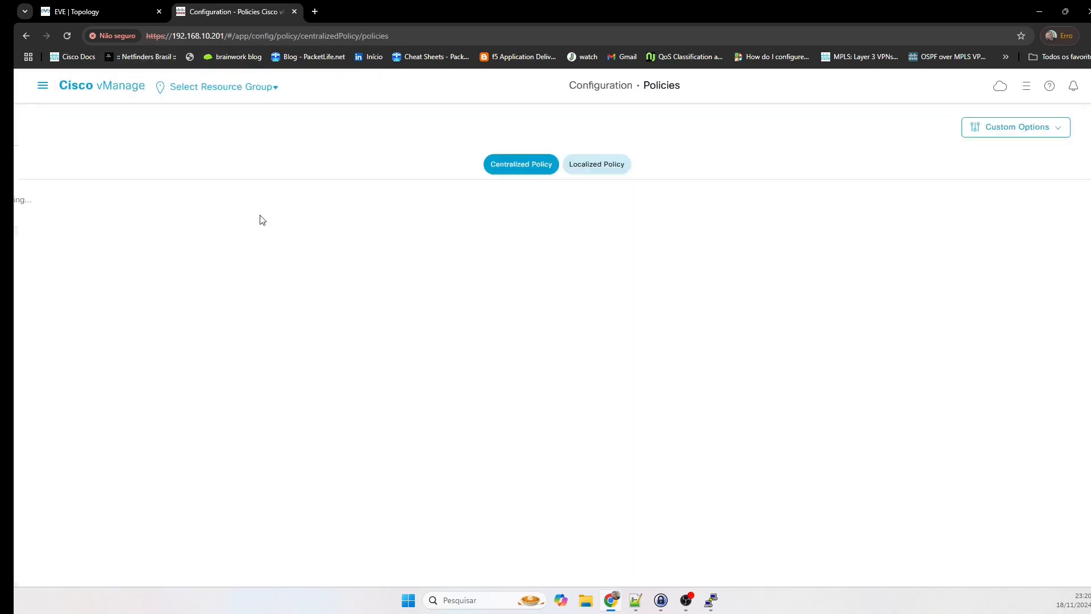
scroll(84, 449, down, 2)
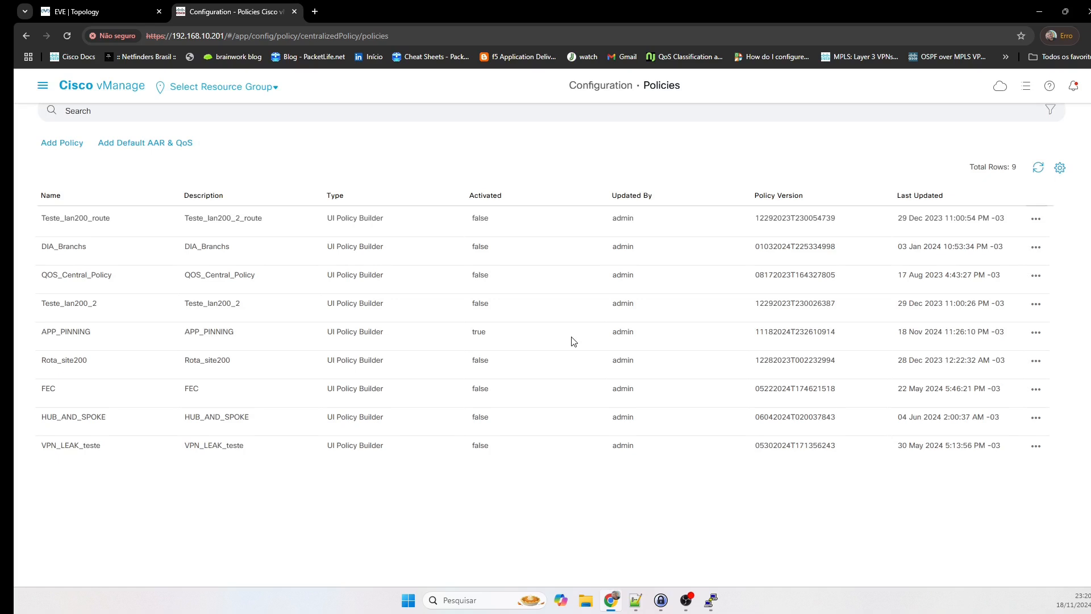
click(1036, 332)
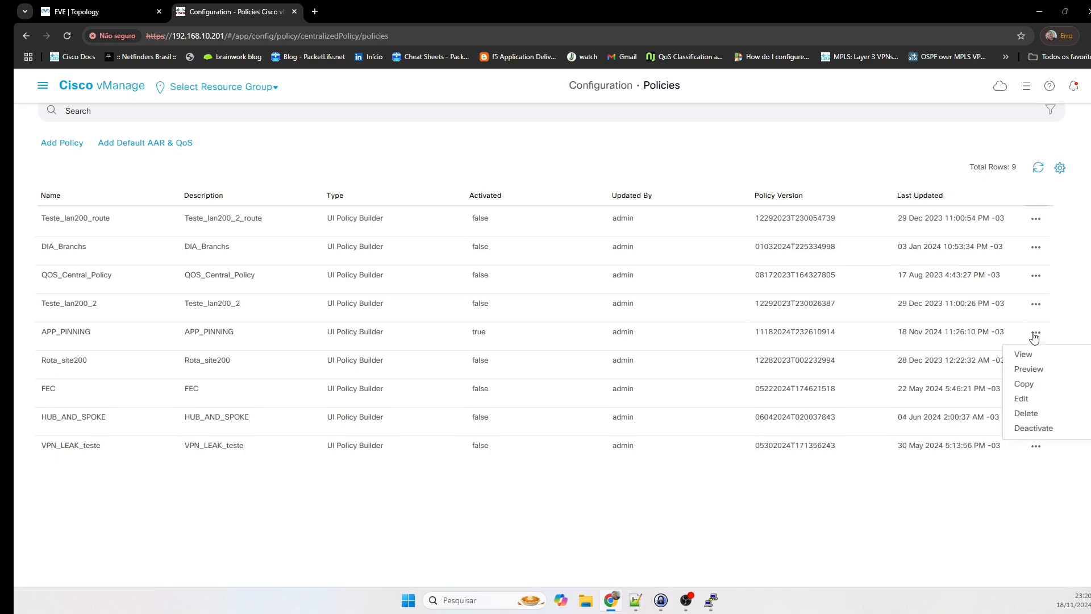
click(1023, 399)
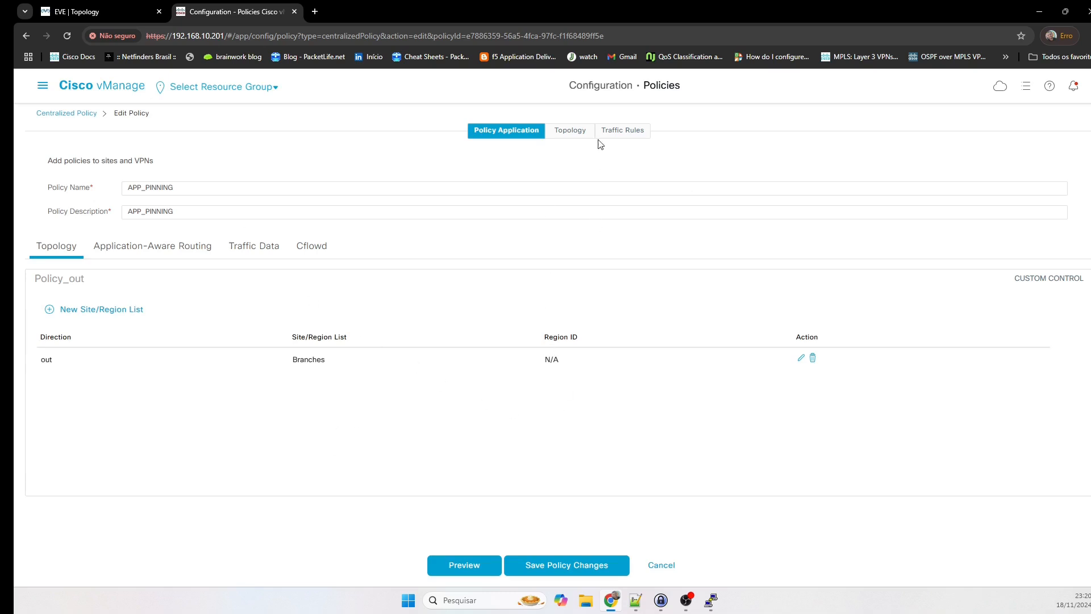
Create custom control policy 'Policy_IN', described 'Policy_IN', and add a Route sequence.
click(565, 131)
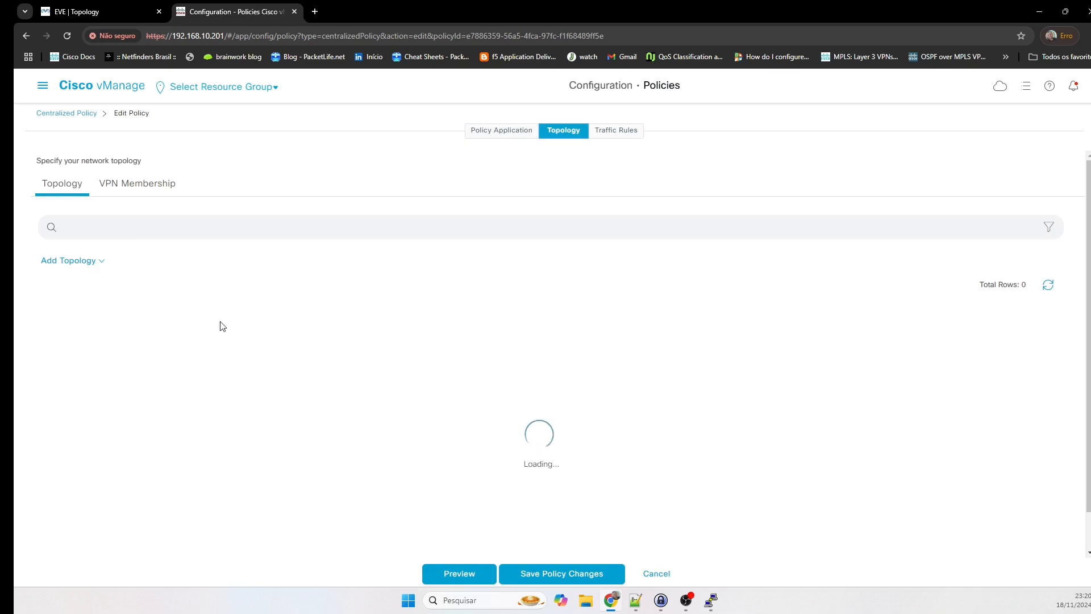
click(74, 263)
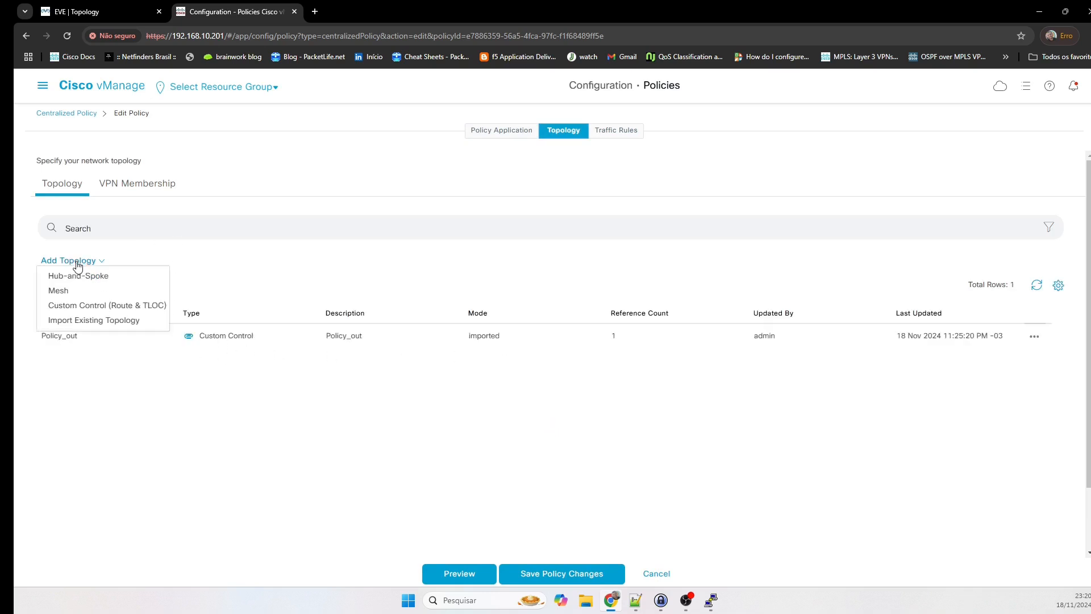
click(79, 306)
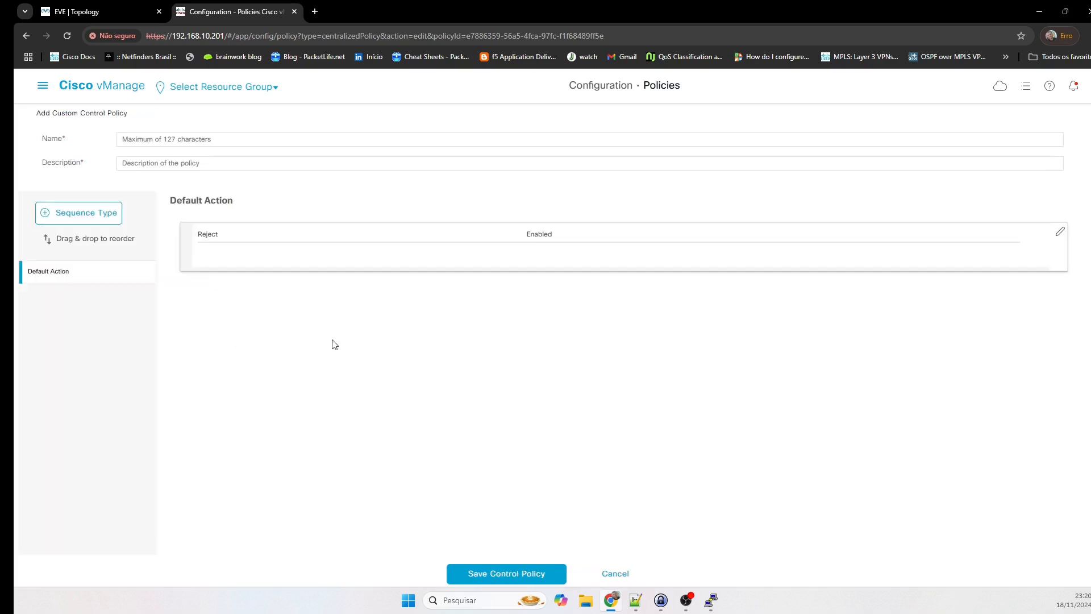
click(193, 139)
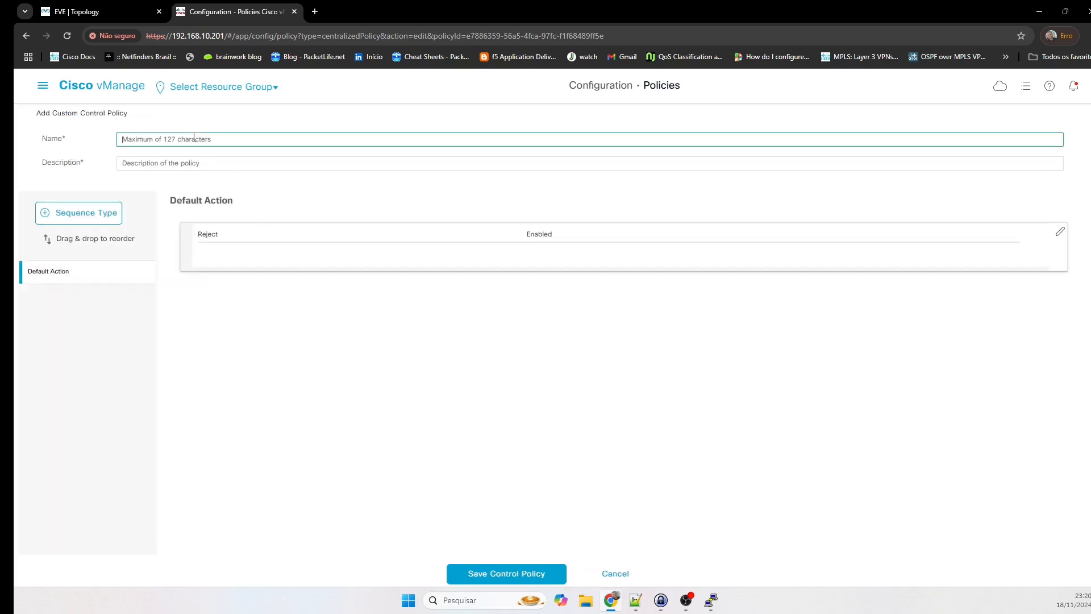
text(Policy_IN)
key(ctrl+a)
click(186, 165)
key(ctrl+v)
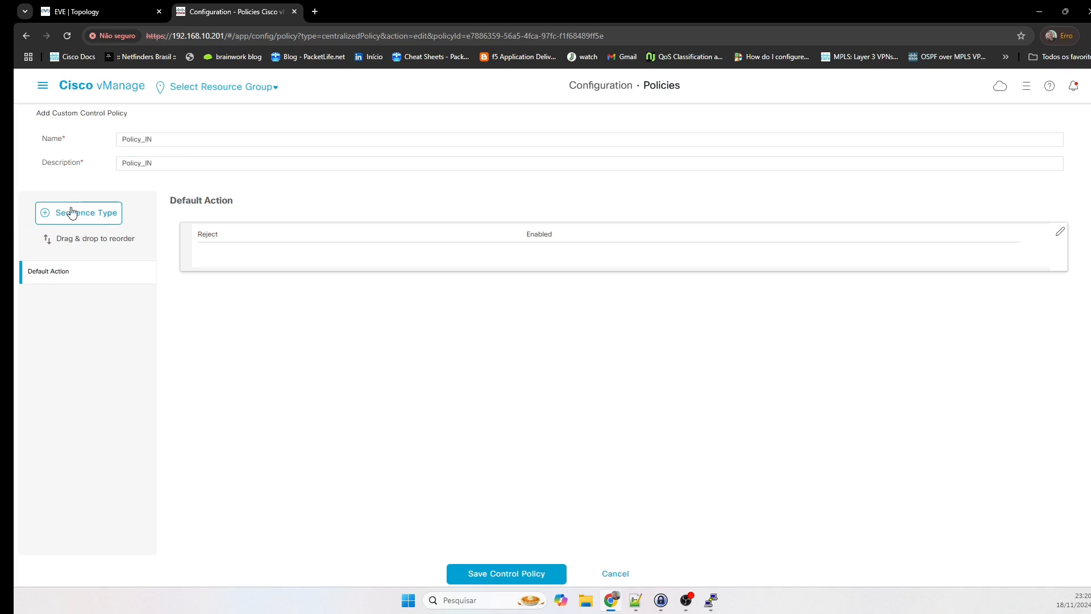
click(73, 213)
click(511, 335)
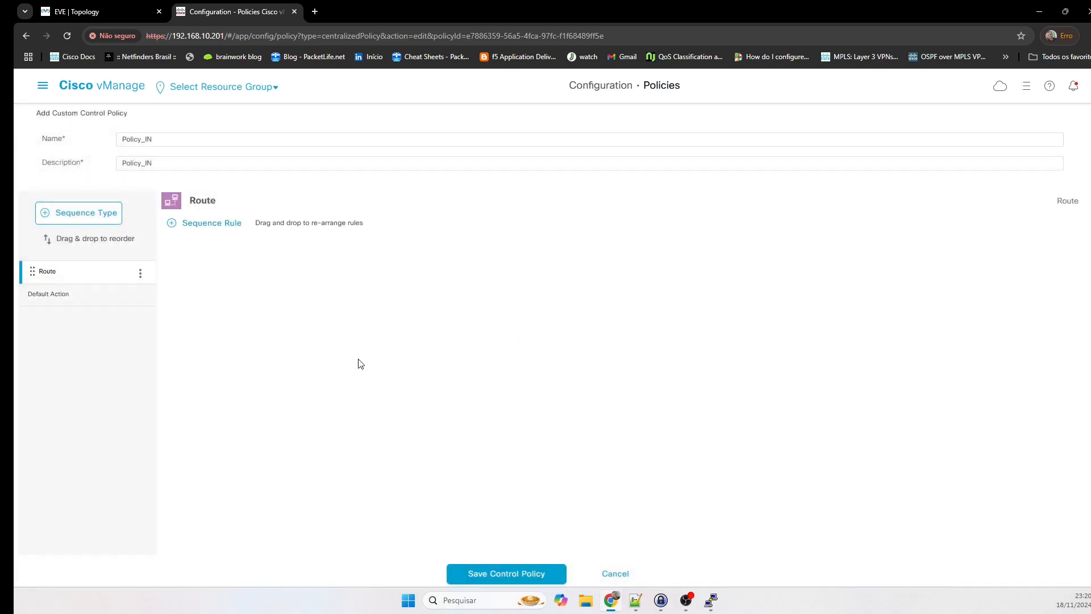
Add a rule matching originator 4.4.4.4 and prefix list Site_200.
click(204, 227)
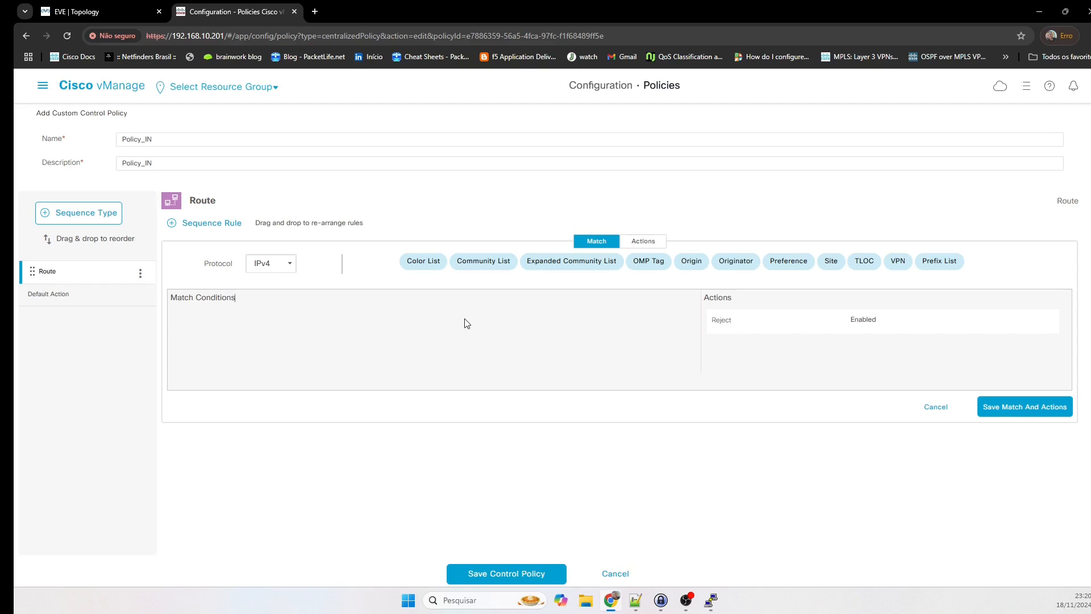
click(721, 263)
click(432, 319)
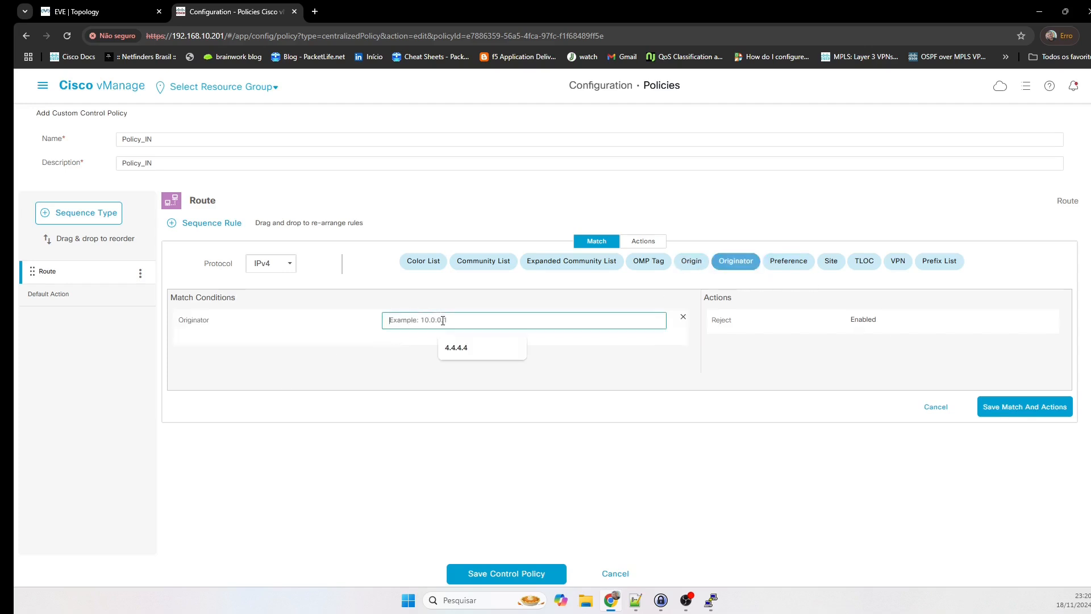
click(460, 348)
click(492, 378)
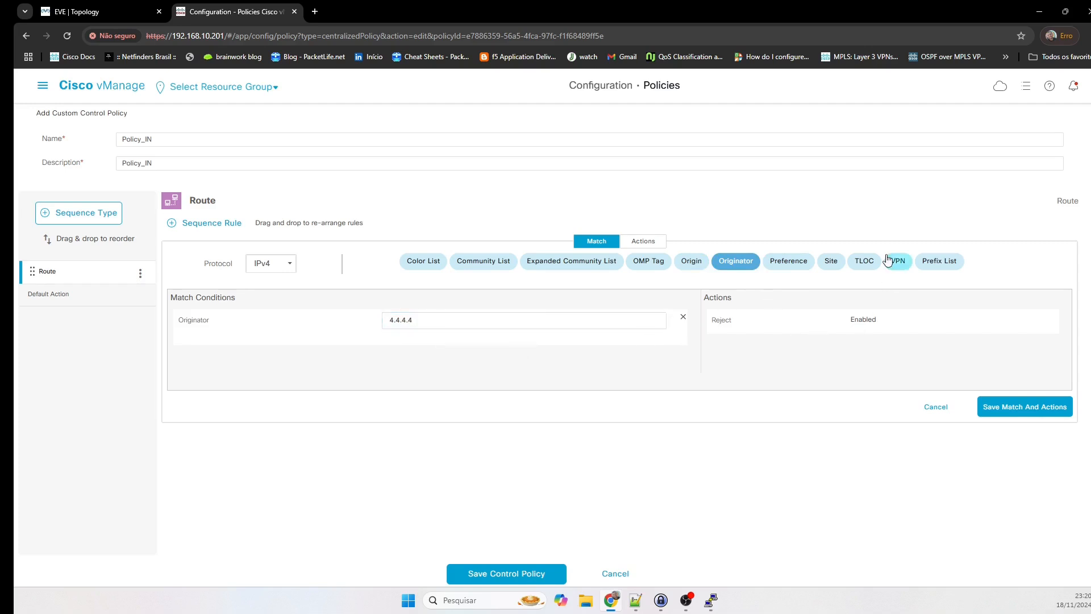
click(942, 266)
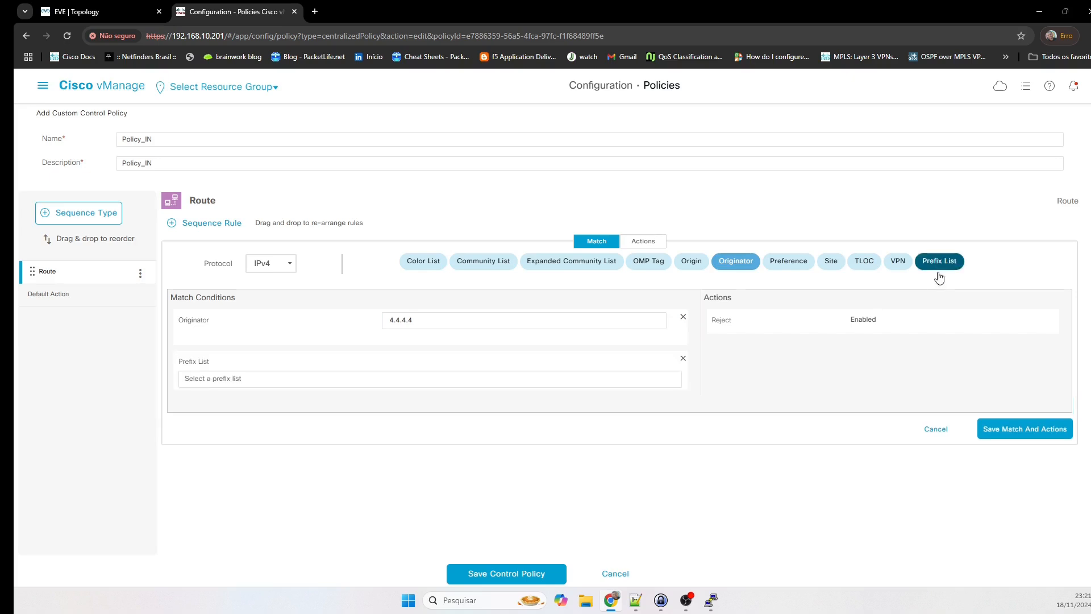
click(456, 380)
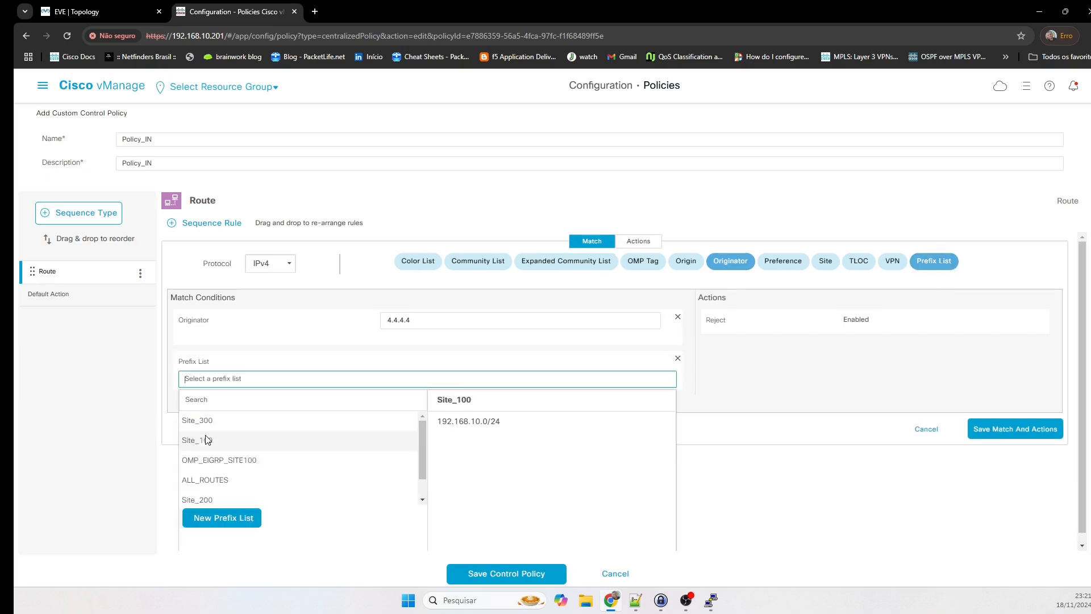
scroll(207, 474, down, 1)
click(206, 475)
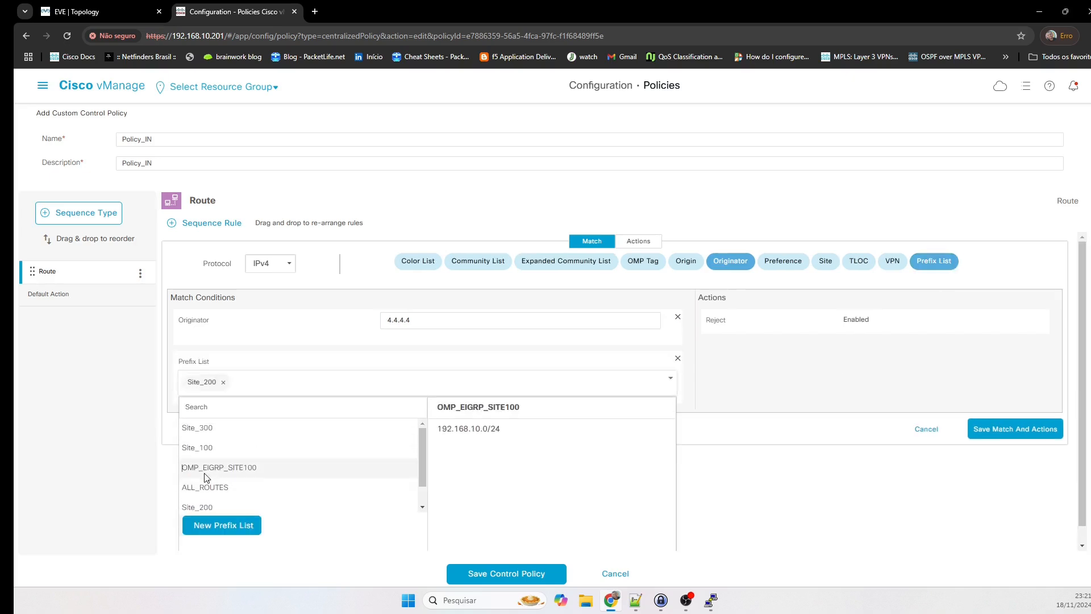
click(772, 470)
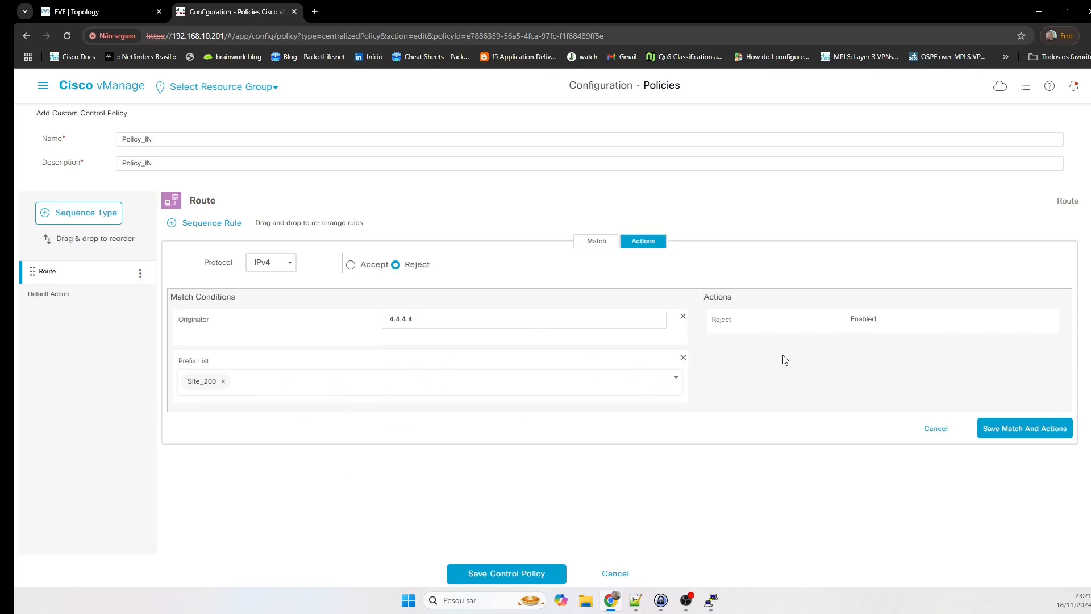
click(601, 244)
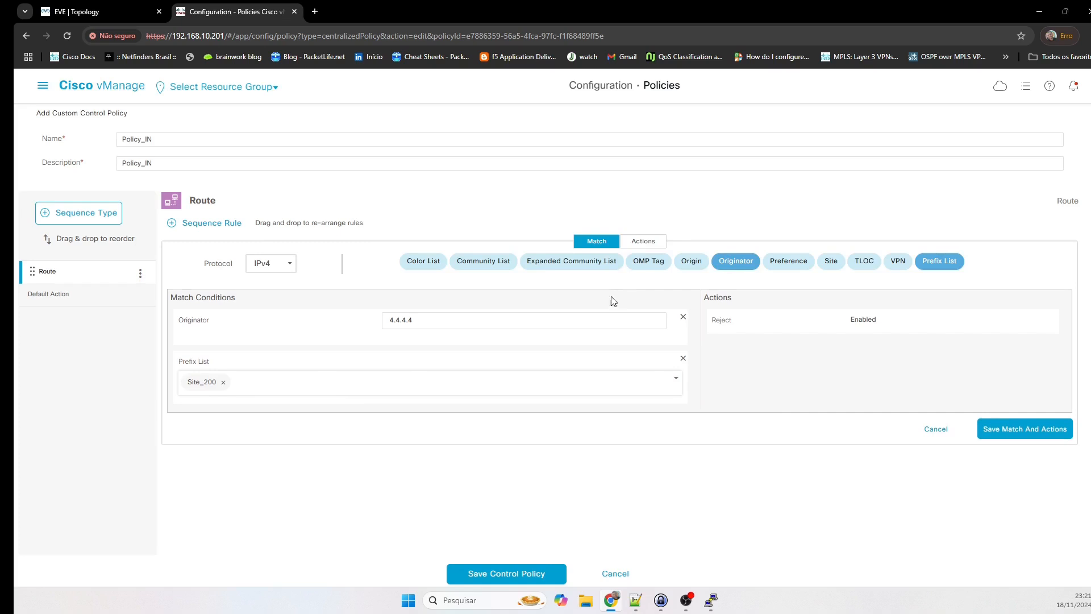
Set the rule's actions to Accept with preference 400 and save them.
click(641, 242)
click(351, 265)
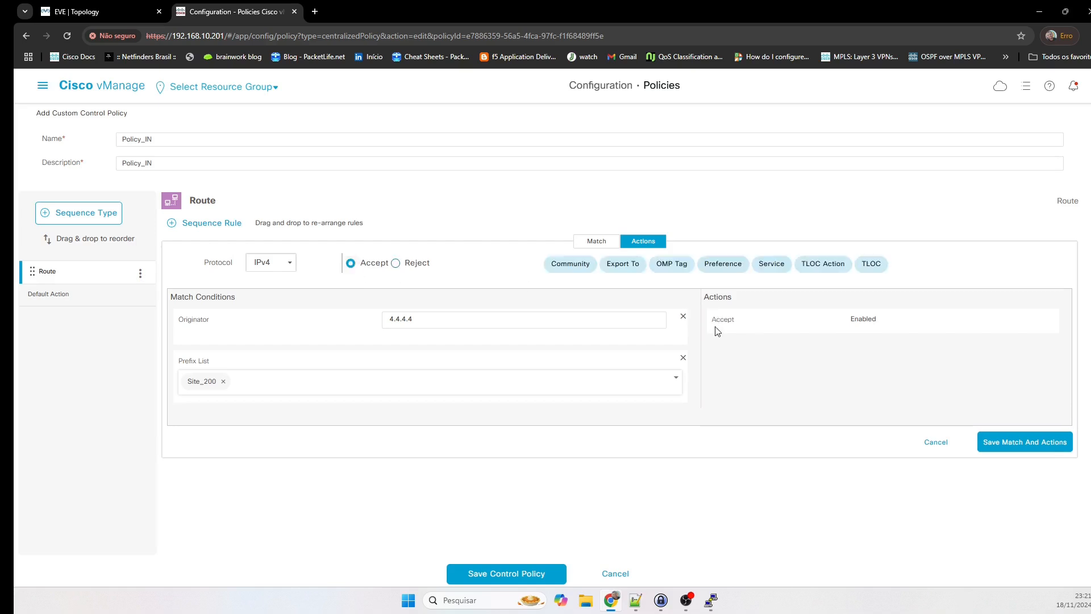
click(725, 264)
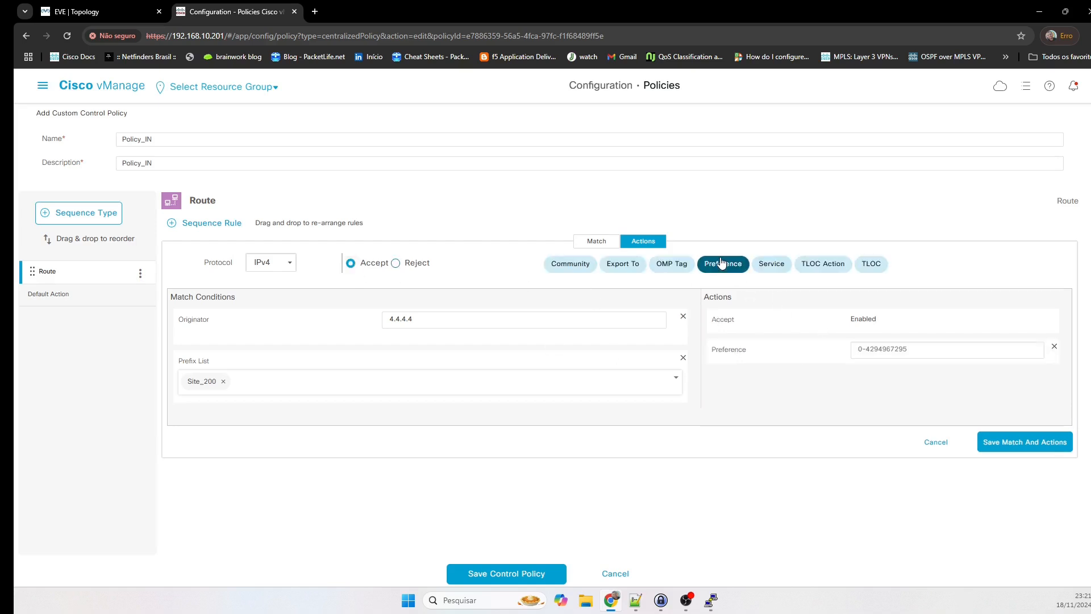
click(885, 344)
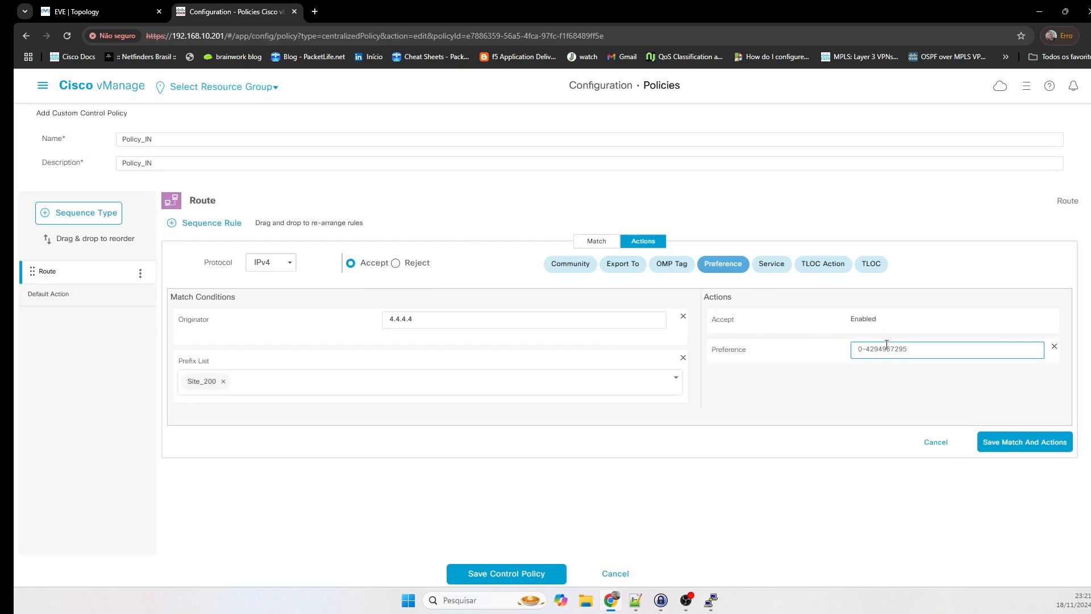
text(400)
click(857, 391)
click(1025, 448)
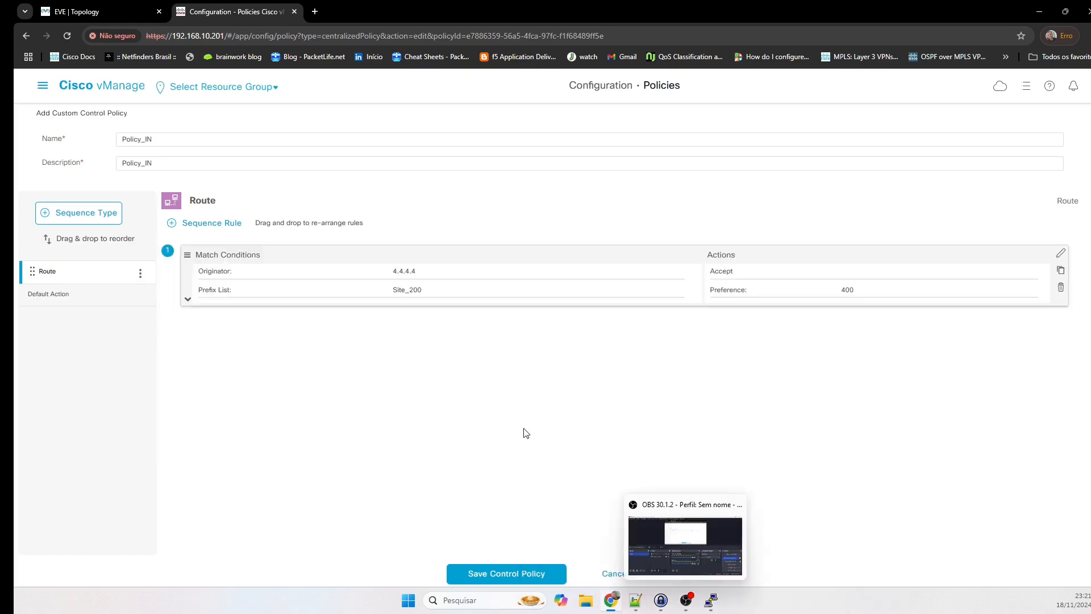
Change Policy_IN's default action to Accept and save the control policy.
click(187, 301)
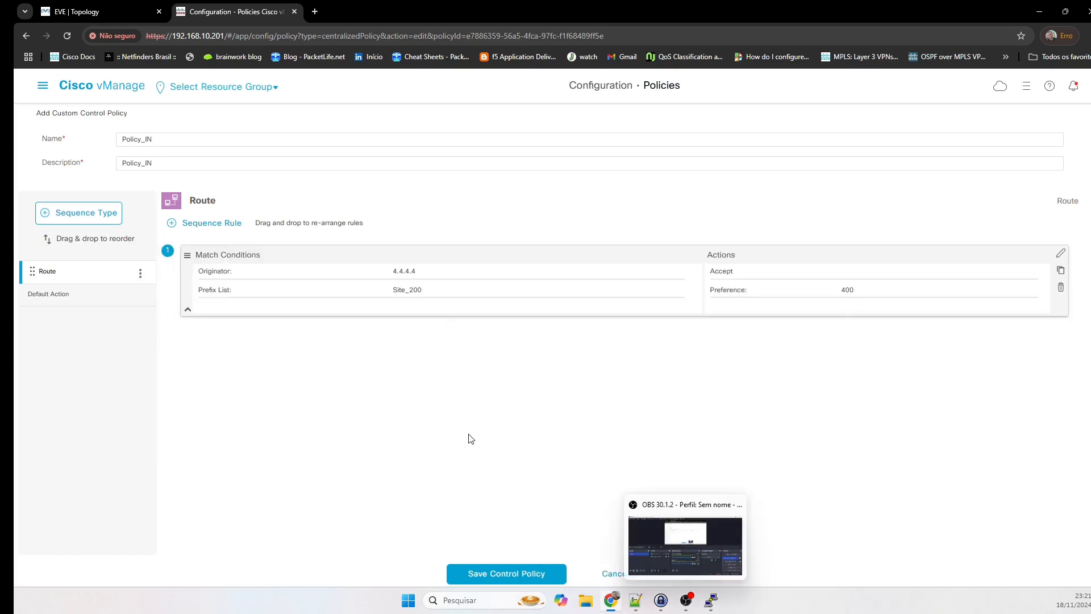
click(59, 294)
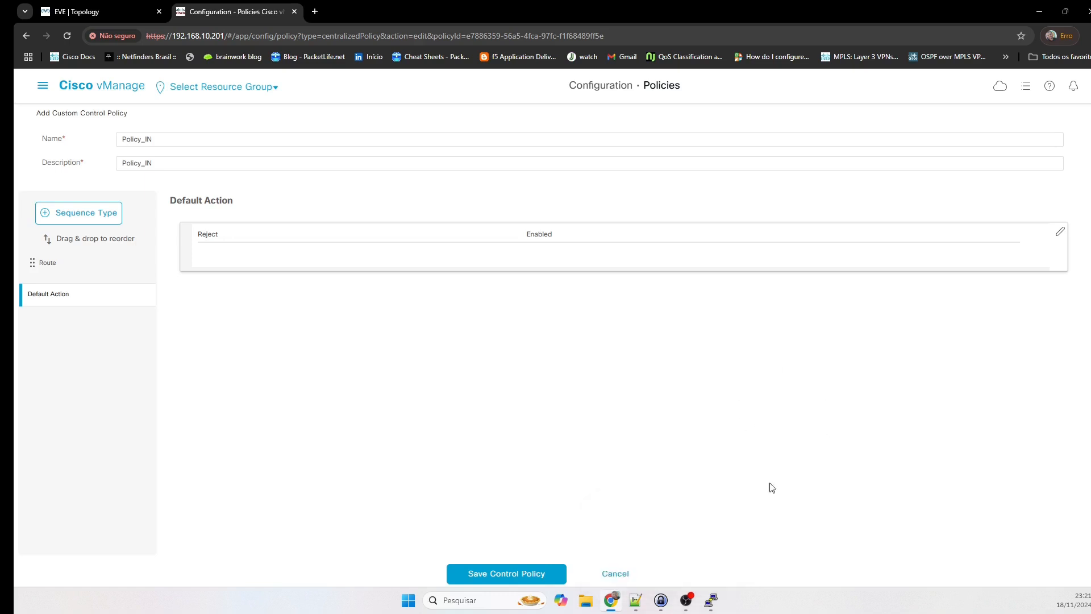
click(1060, 231)
click(605, 245)
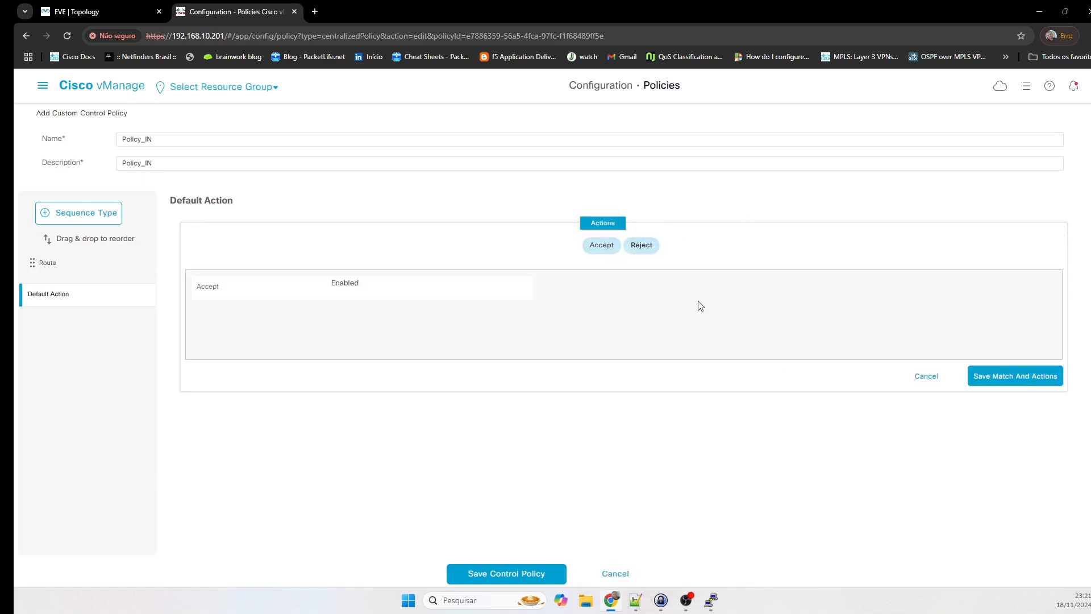
click(1006, 379)
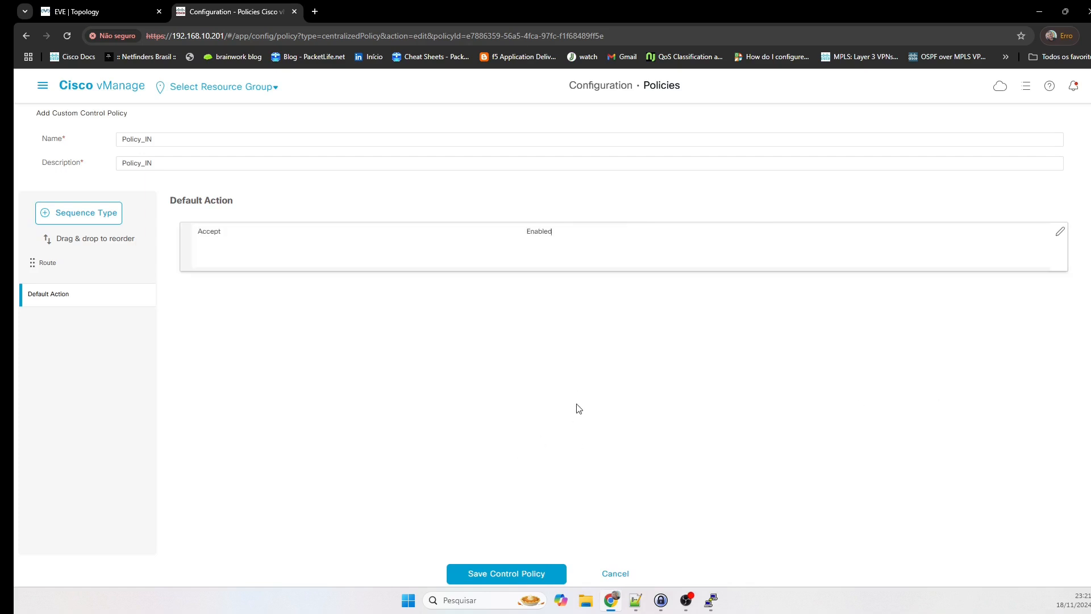
click(511, 568)
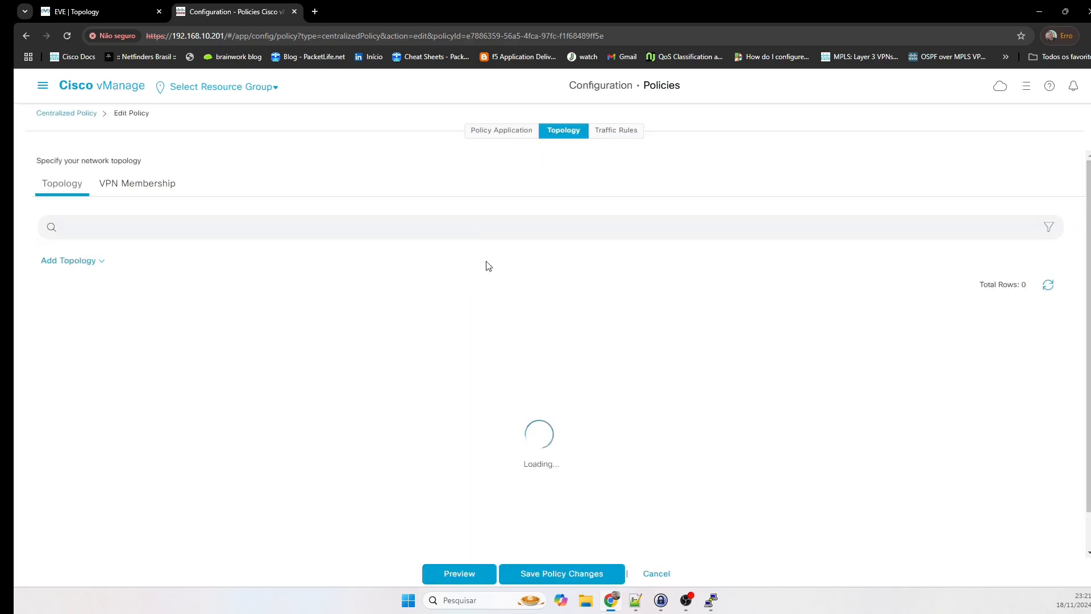
Add Branches as Policy_IN's inbound site list.
click(505, 137)
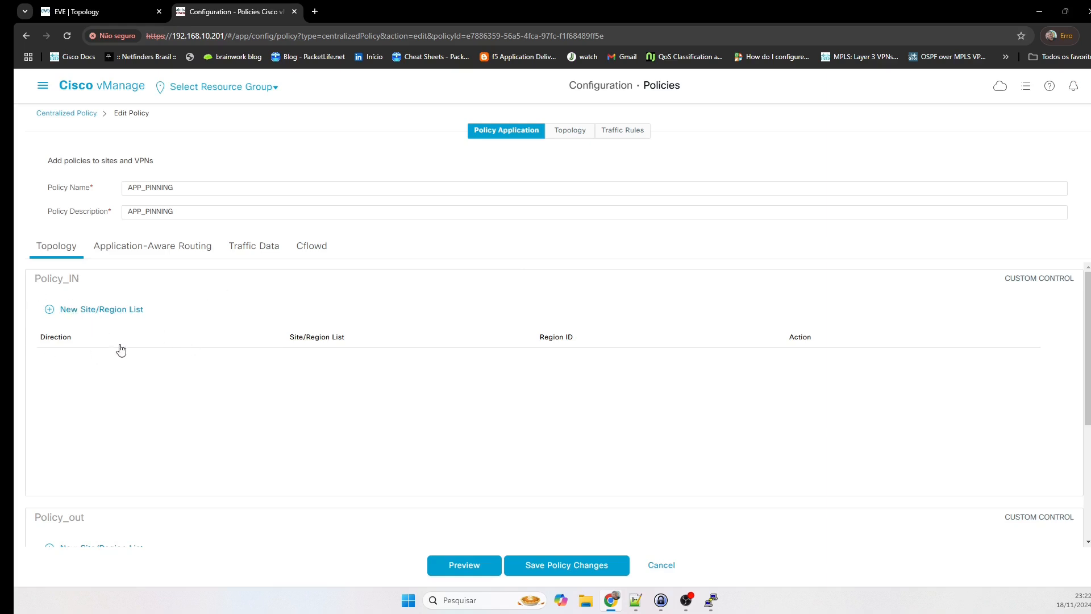
scroll(204, 384, down, 1)
scroll(210, 380, up, 1)
click(95, 311)
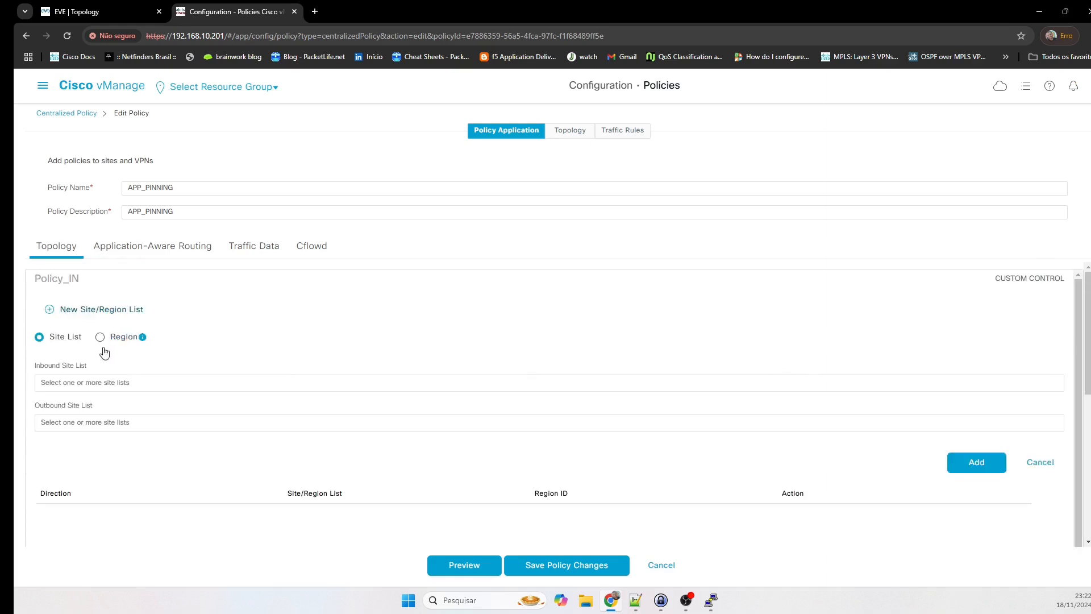
click(77, 383)
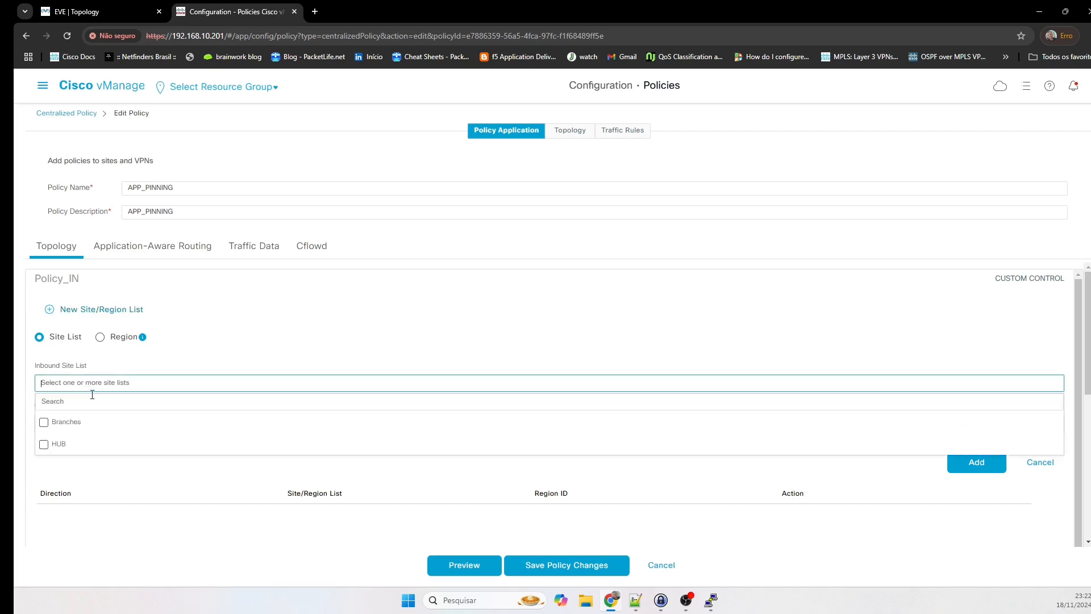
click(45, 422)
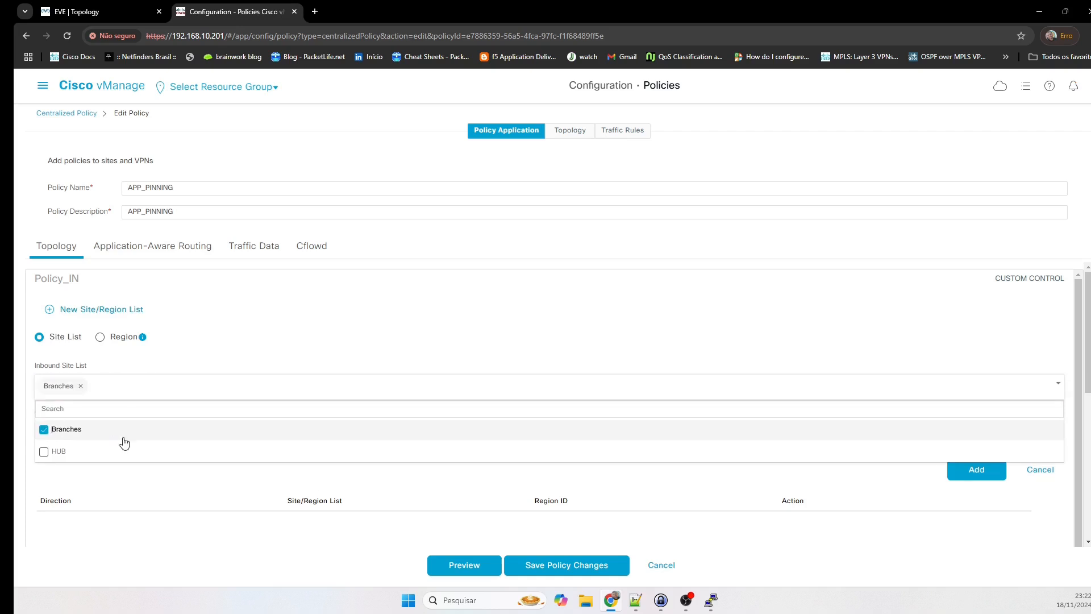
click(359, 326)
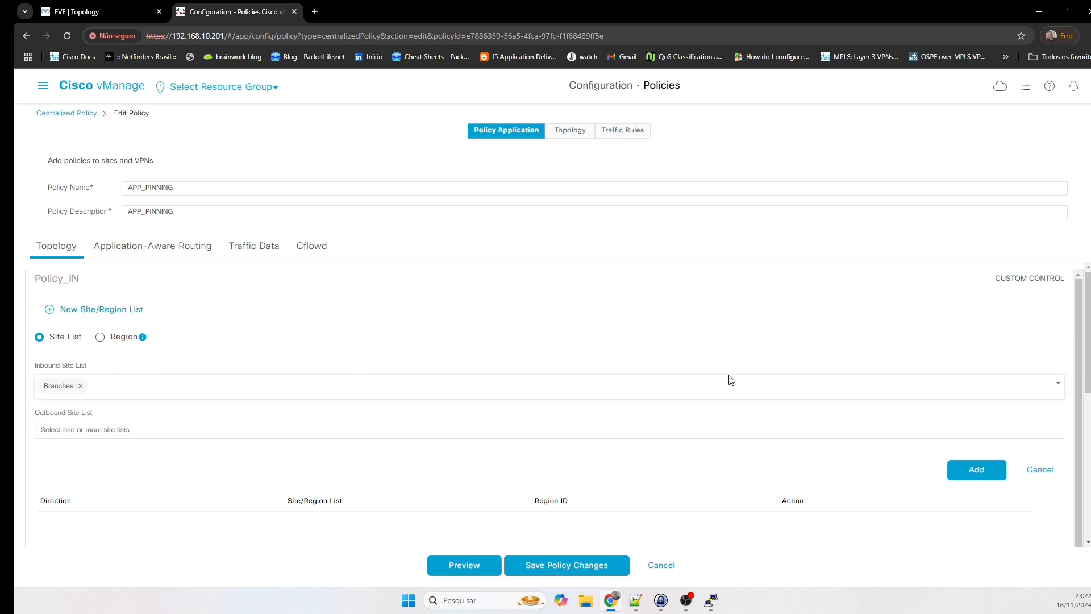
click(968, 474)
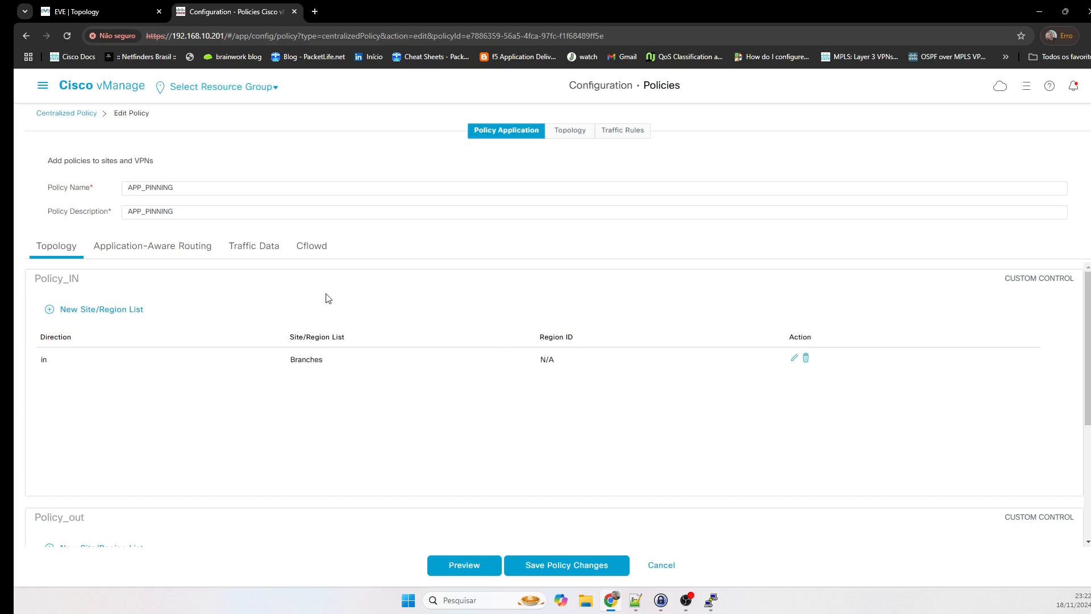
Review Policy_out's outbound Branches entry and save the policy changes.
scroll(364, 312, down, 4)
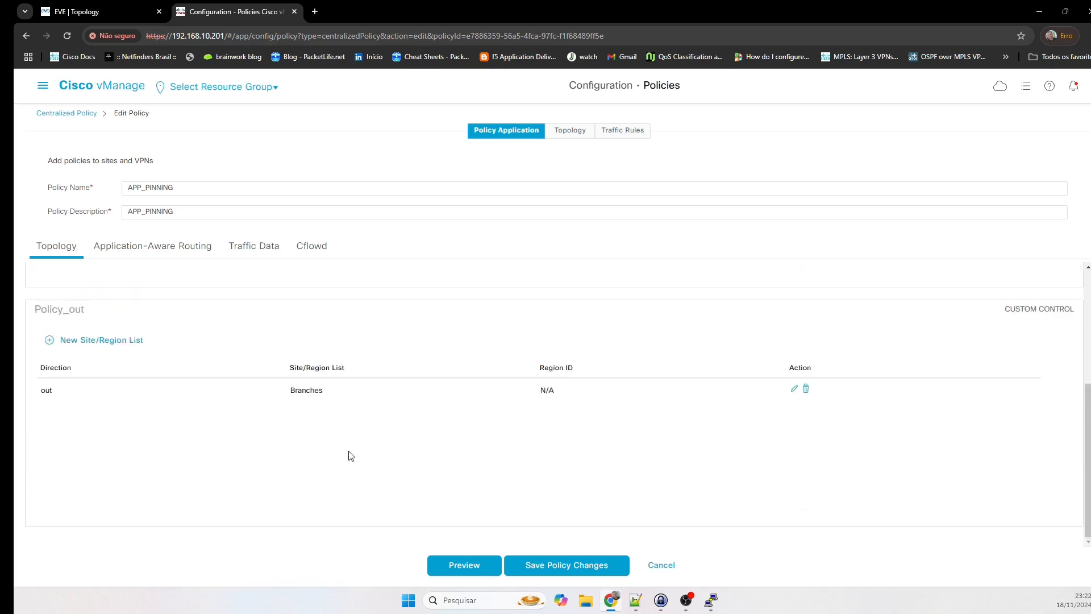
scroll(350, 452, up, 1)
scroll(349, 452, up, 2)
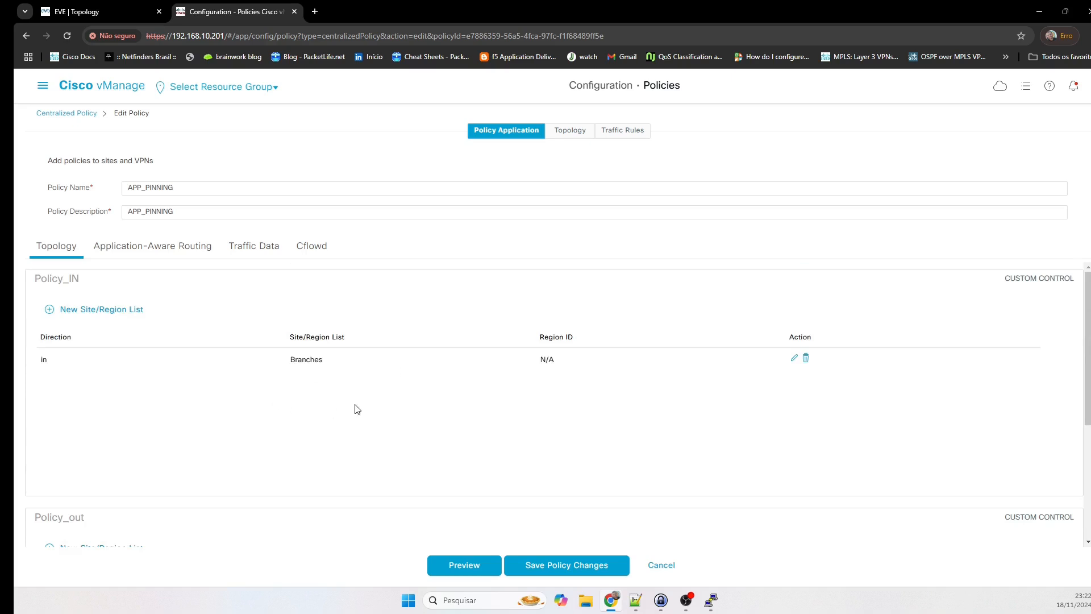
scroll(356, 408, down, 1)
scroll(358, 409, down, 2)
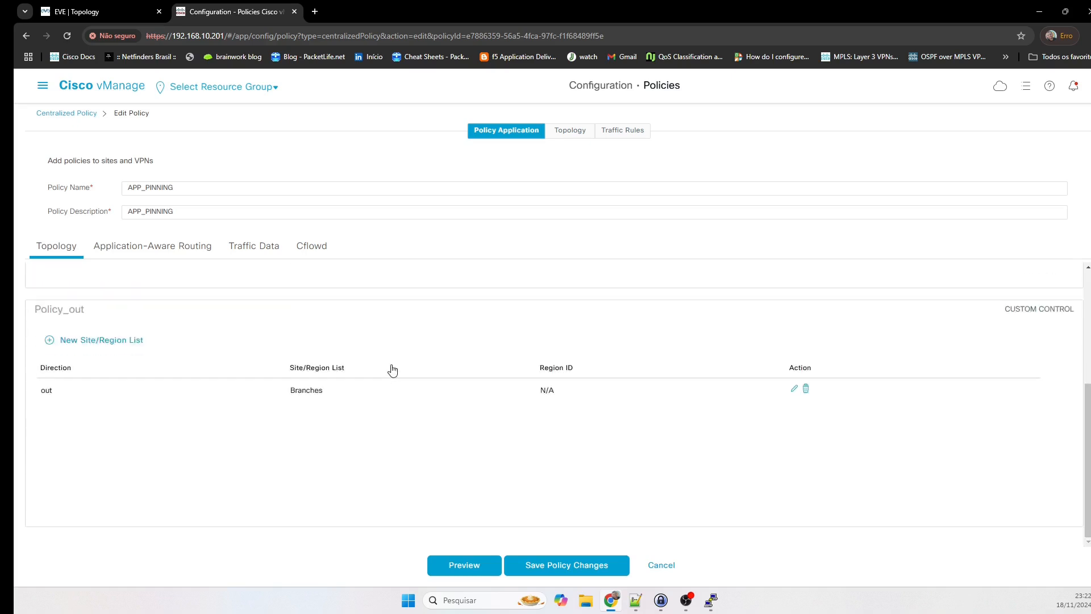
click(551, 565)
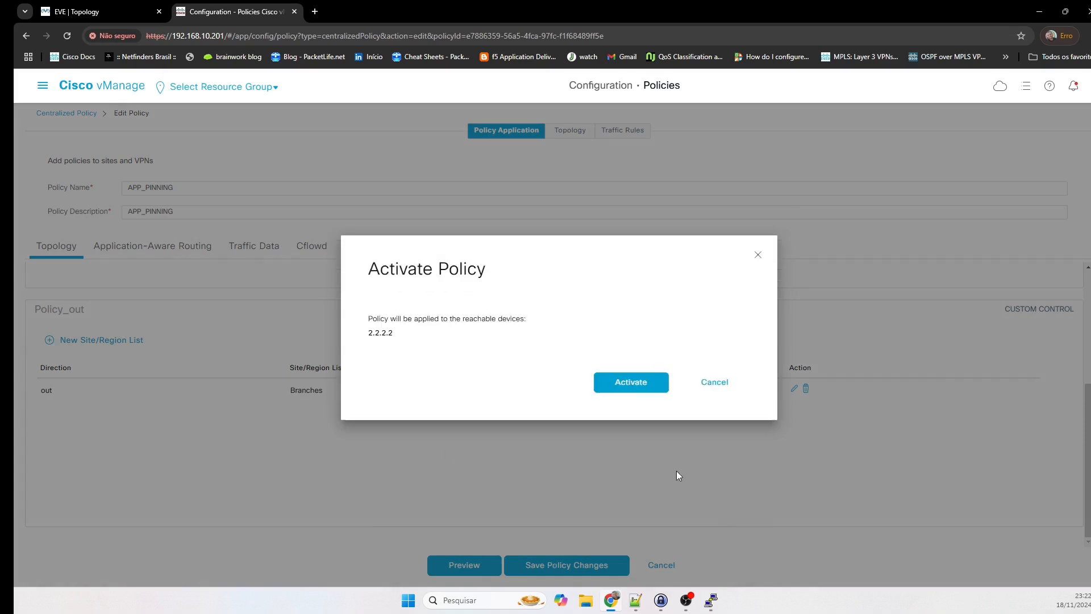
Activate the APP_PINNING policy on vSmart 2.2.2.2.
click(642, 387)
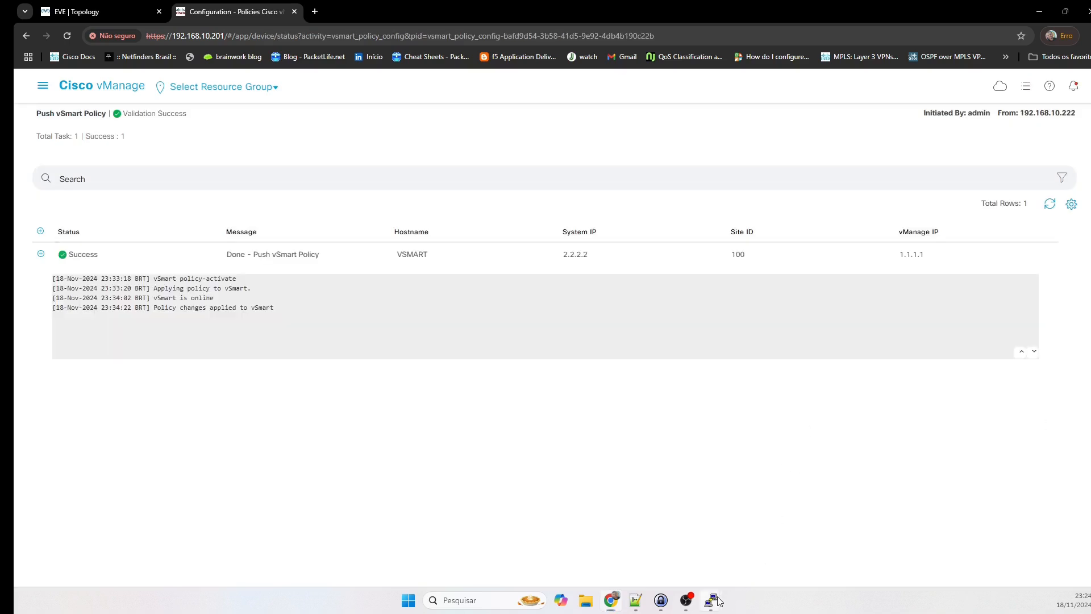
Run 'sh sdwan omp routes 10.10.10.0/24' on the CSR13 console.
click(613, 545)
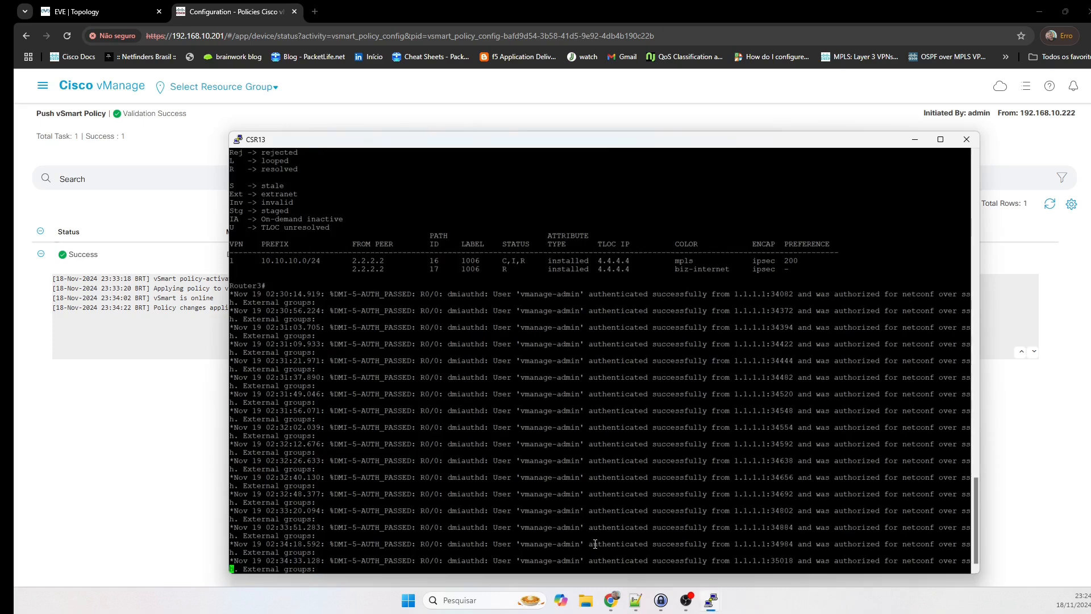
key(Return)
key(Return)
key(Return)
key(Return)
key(Return)
key(Return)
key(Return)
text(sh sdwan omp routes 10.10.10.0/24)
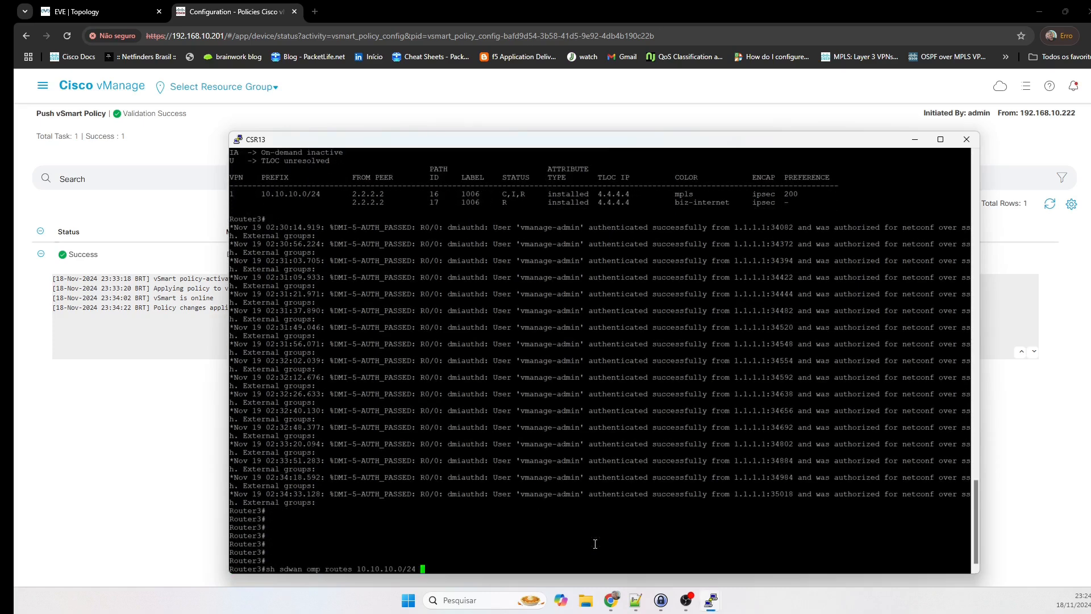
key(Return)
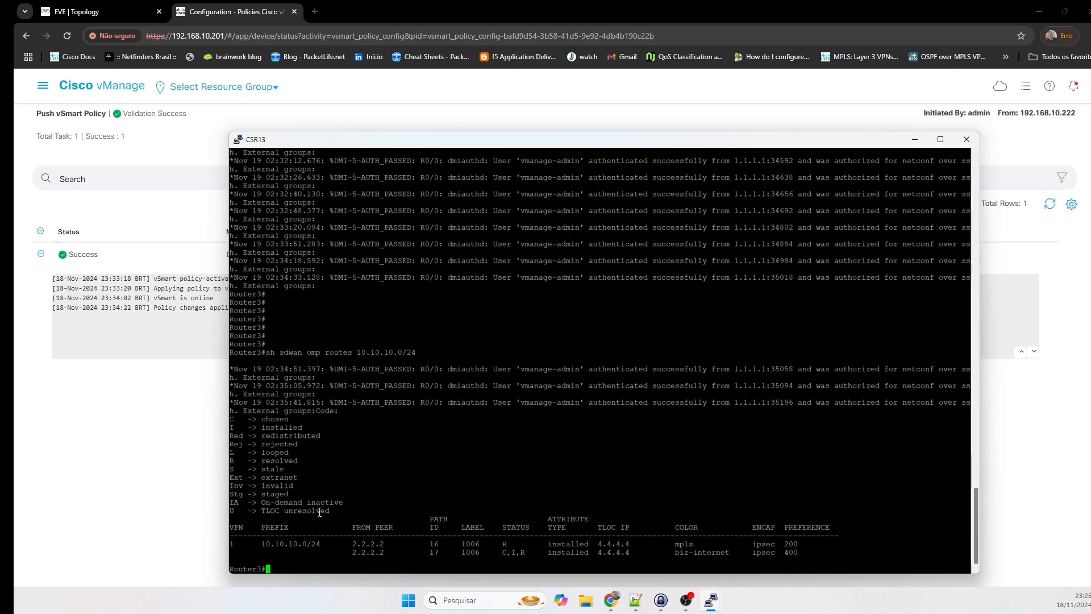
Highlight the biz-internet path chosen at preference 400 over the mpls path at 200.
drag(347, 528, 803, 530)
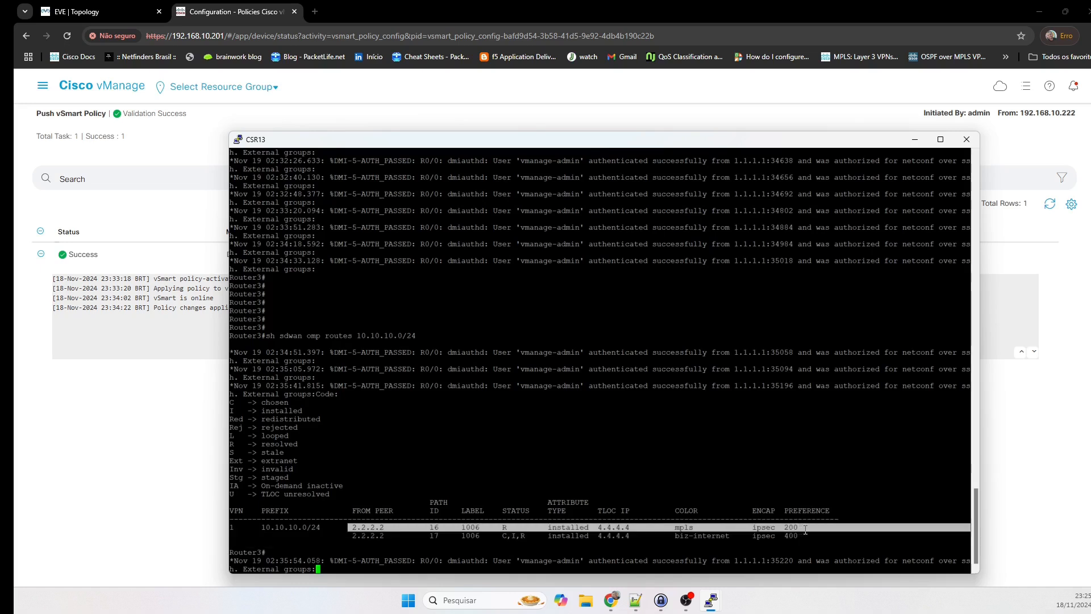
drag(354, 537, 801, 541)
click(646, 437)
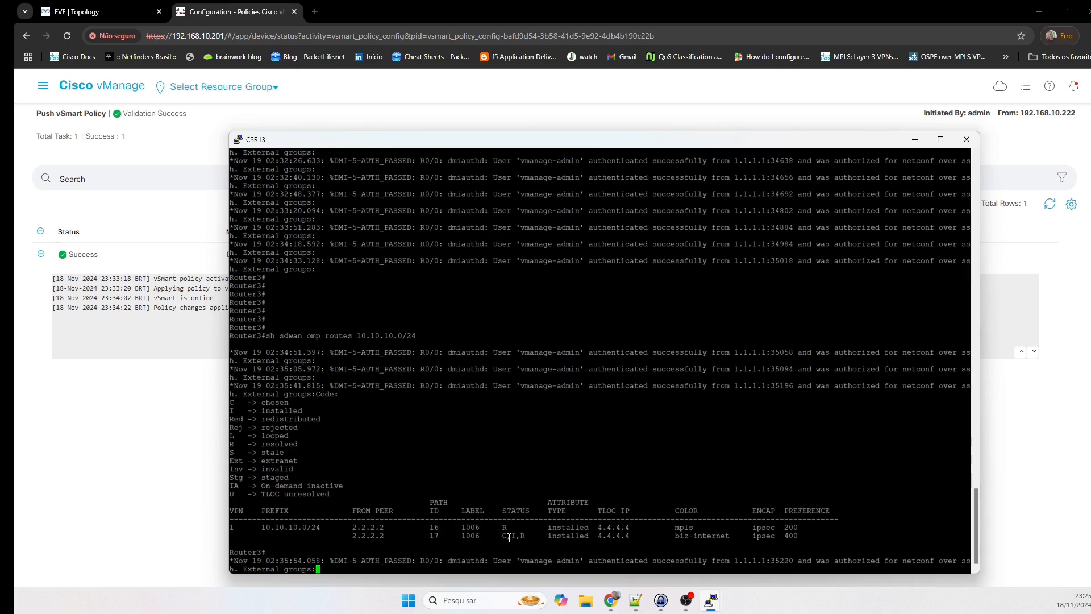
drag(504, 538, 529, 539)
click(737, 469)
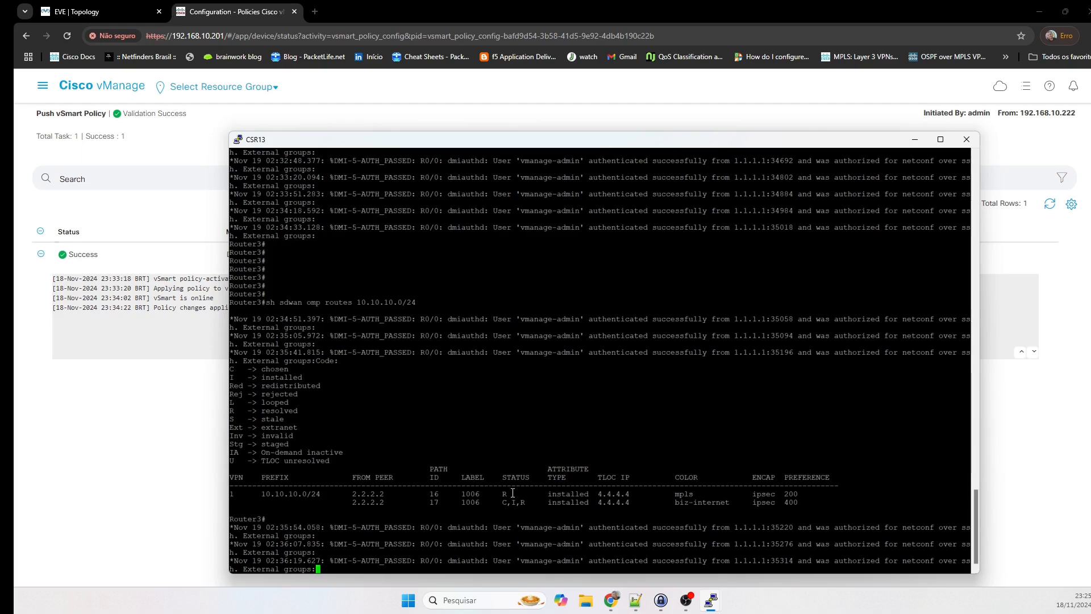
drag(513, 494, 795, 503)
click(738, 452)
Run 'sh sdwan omp routes' on the CSR and highlight the 10.10.10.0/24 paths at preference 400.
mouse_move(711, 600)
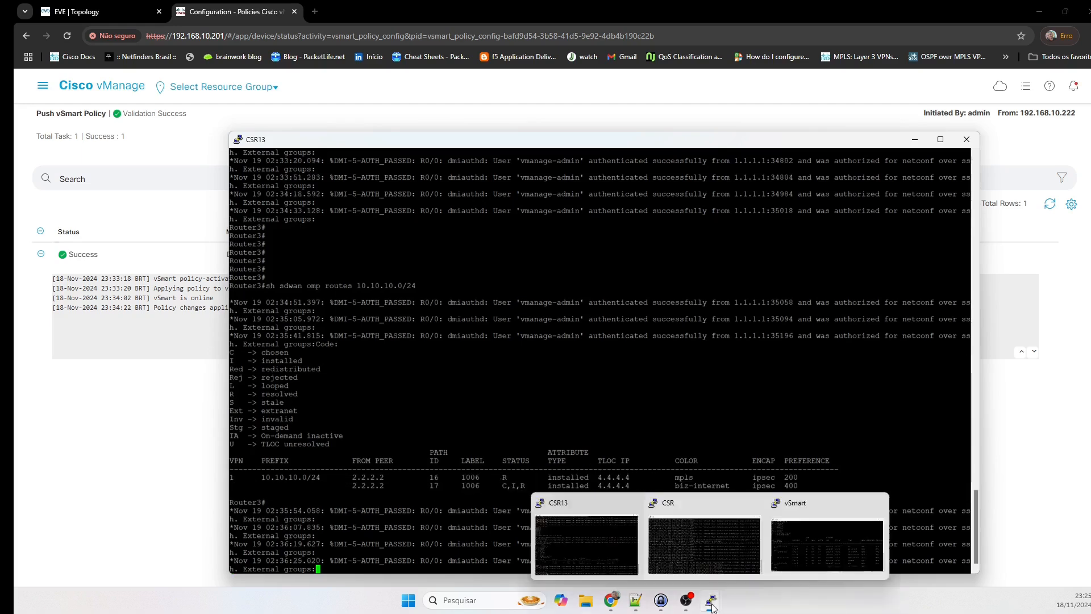
click(698, 548)
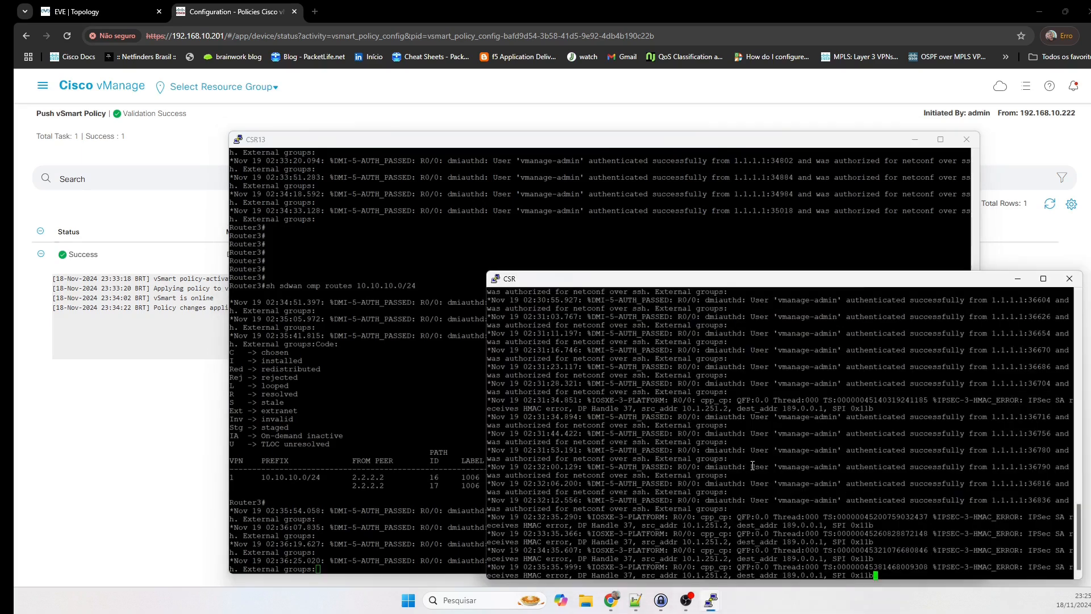
key(Return)
key(Return)
key(Return)
key(Return)
key(Return)
text(sh sdwan omp routes)
key(Return)
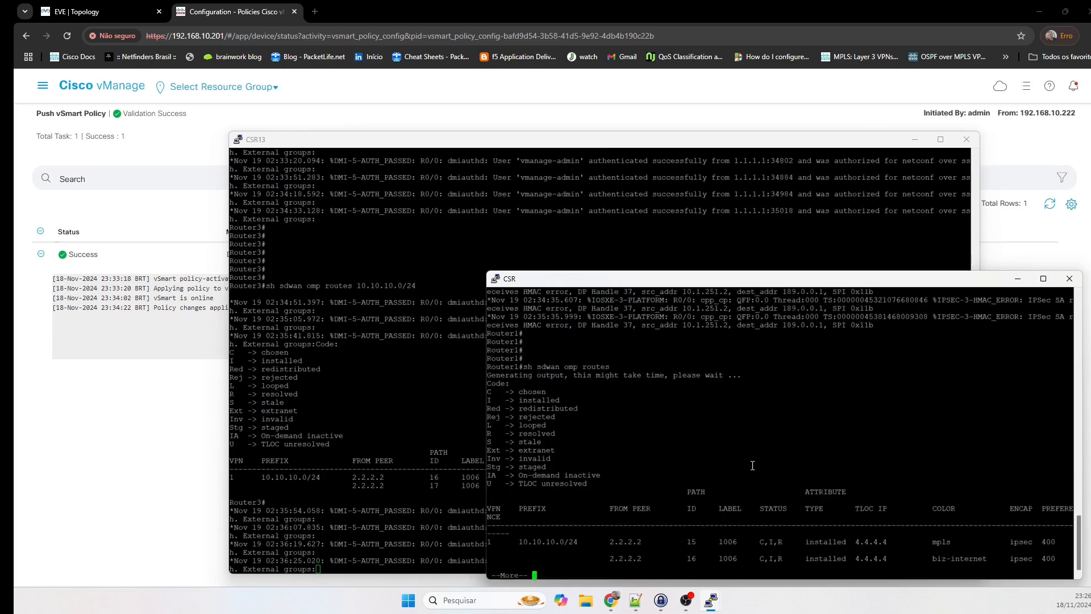
key(space)
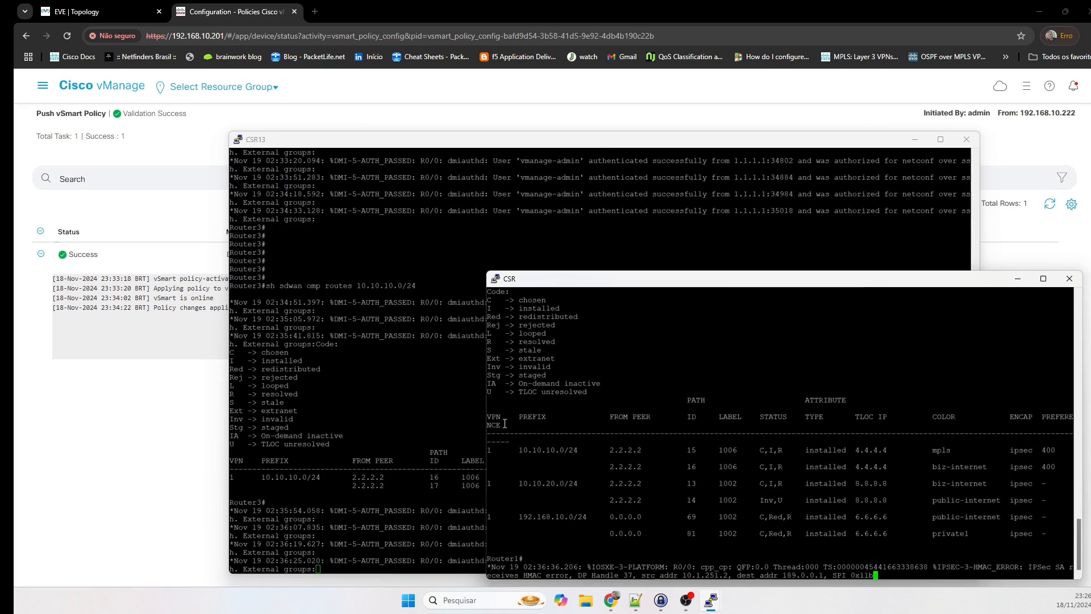
drag(493, 418, 1056, 470)
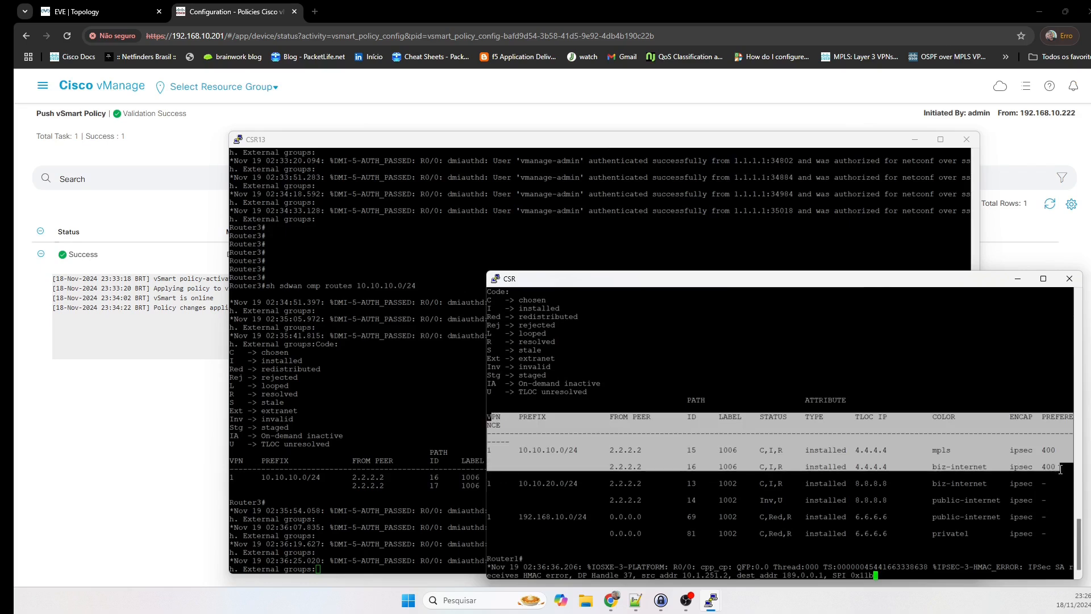
click(924, 368)
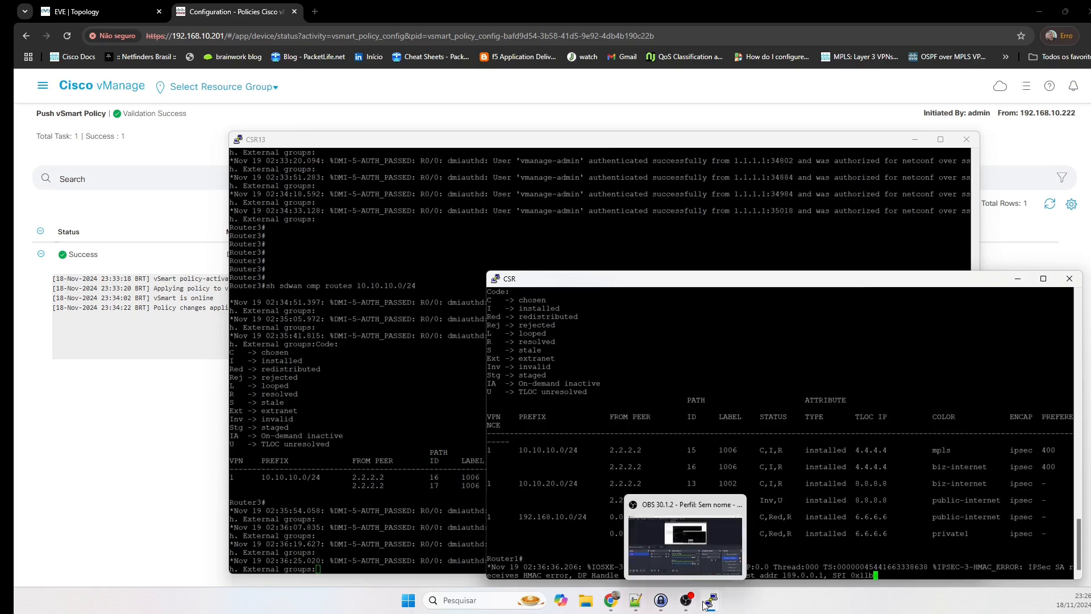
Run 'show omp routes | tab' on vSmart and page through all rows.
mouse_move(710, 600)
click(792, 547)
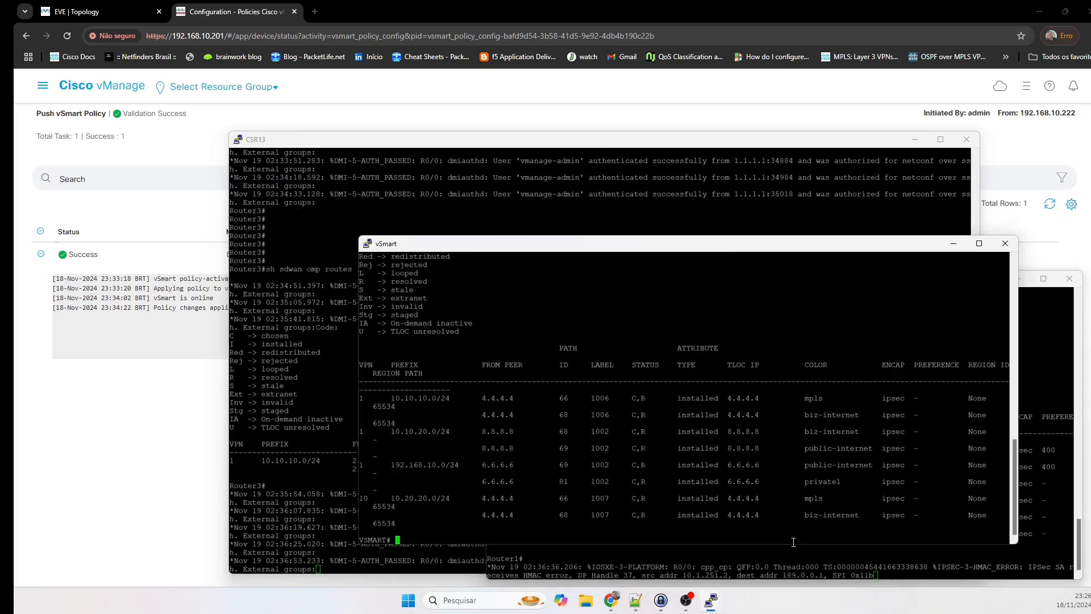
key(Return)
key(Return)
key(Return)
key(Return)
key(Return)
key(Return)
text(show omp routes | tab)
key(Return)
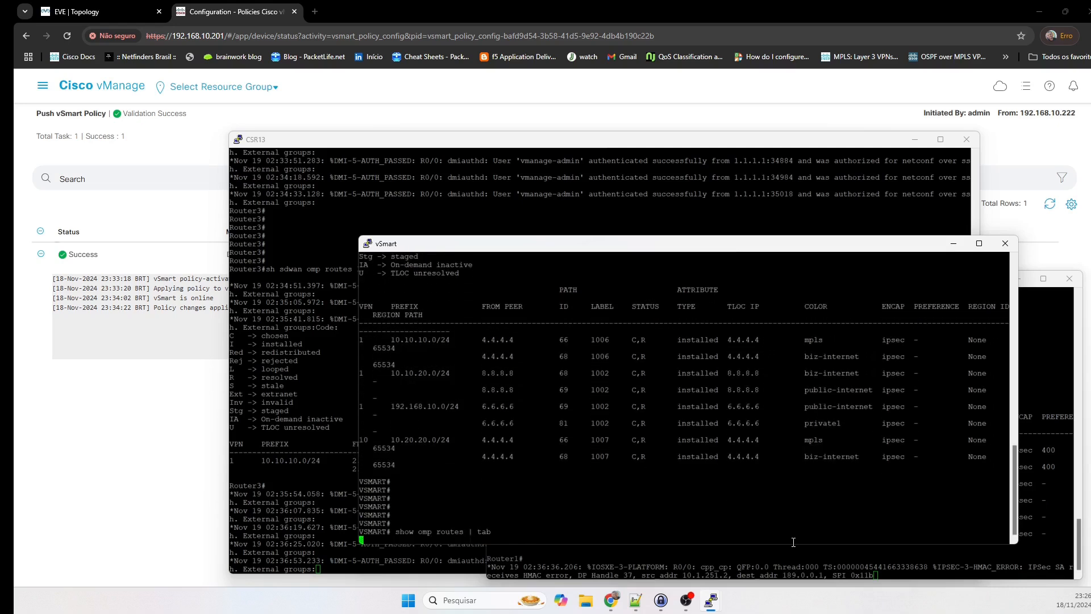
key(space)
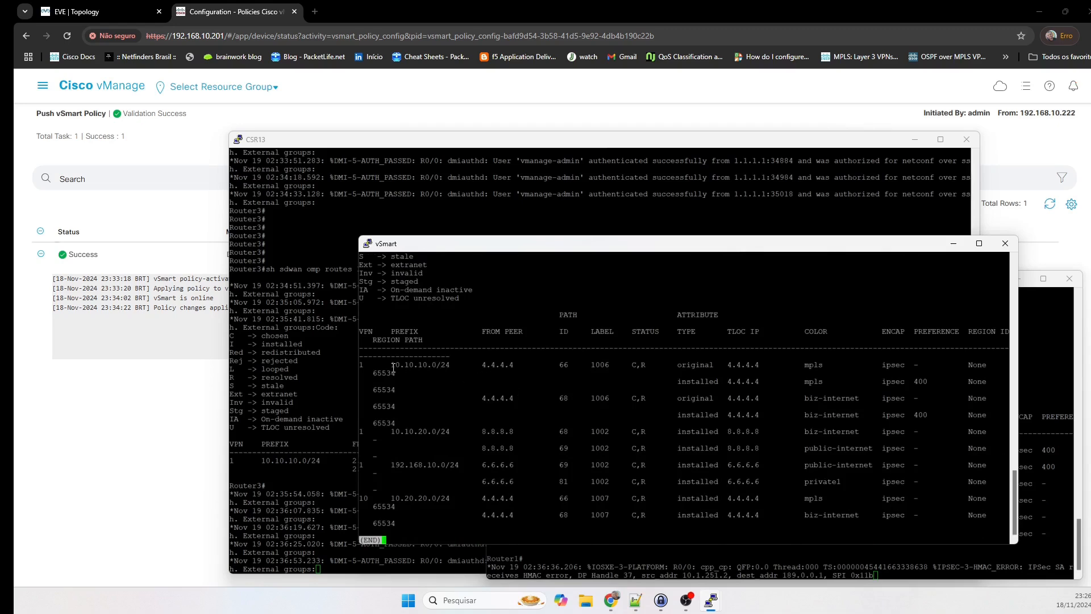
Highlight vSmart's 10.10.10.0/24 entries with preference 400, then return to the EVE-NG topology.
drag(393, 368, 859, 402)
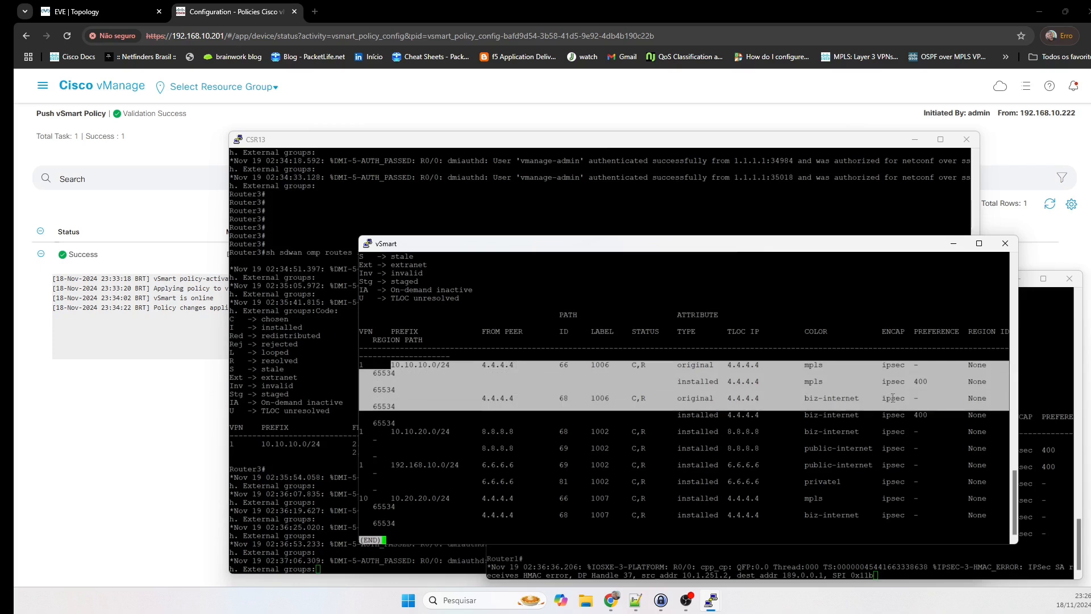
double_click(925, 386)
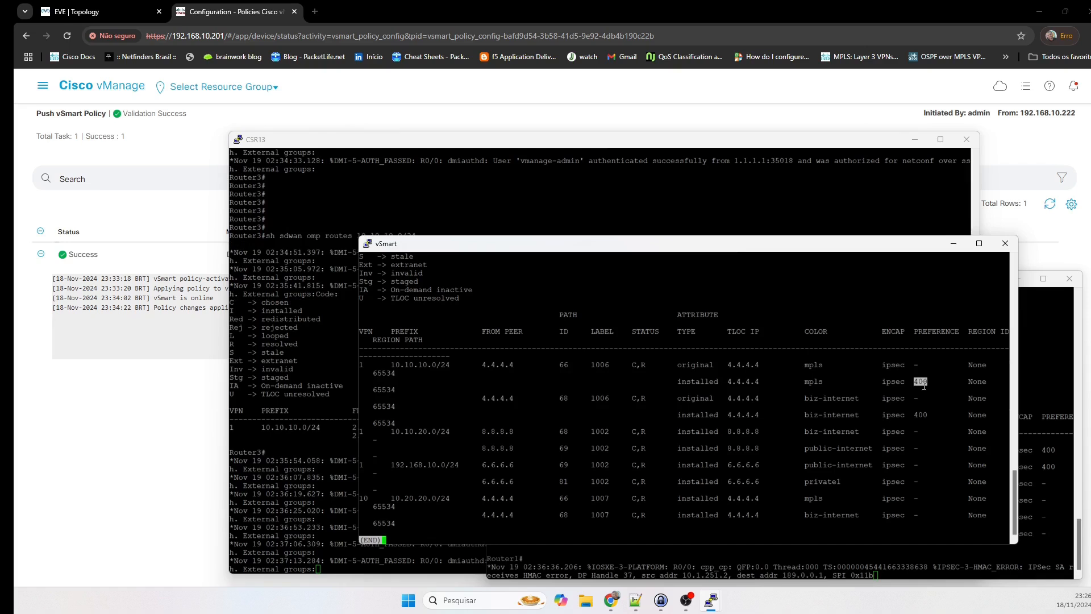
click(116, 438)
click(106, 13)
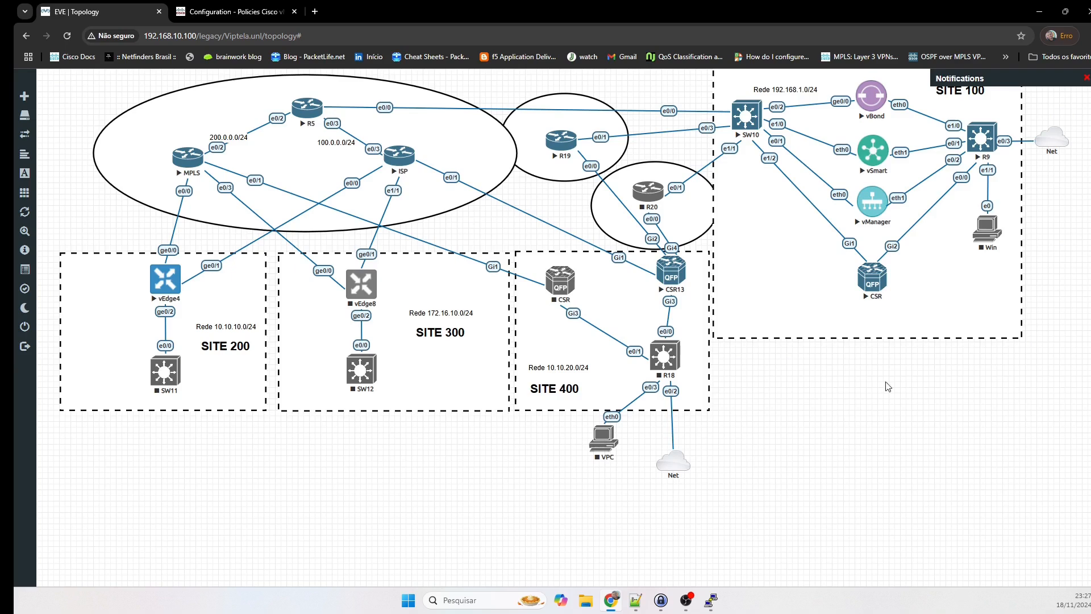
click(262, 6)
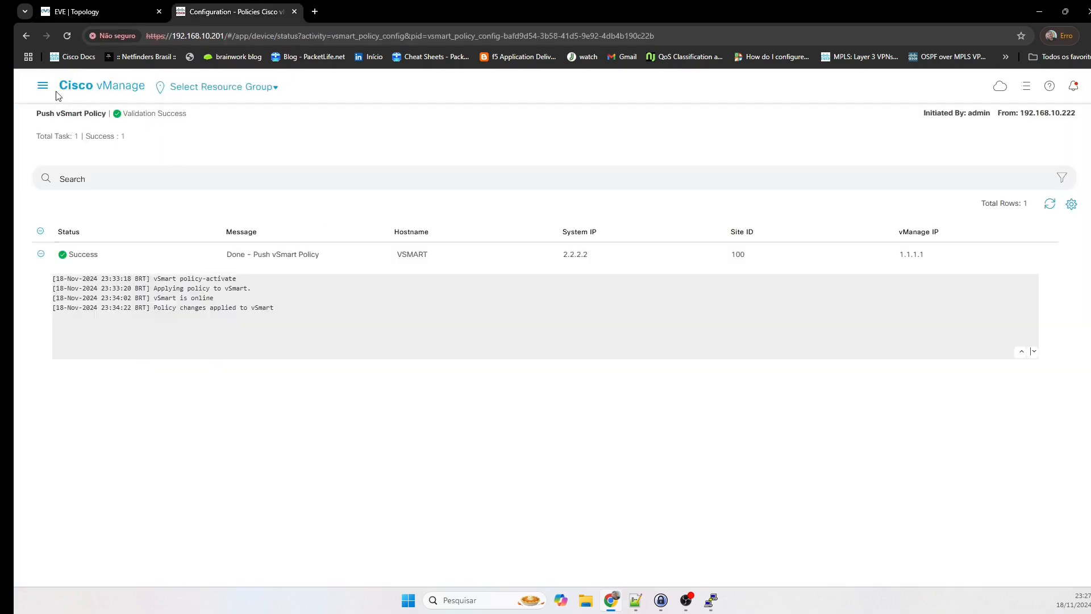
click(103, 86)
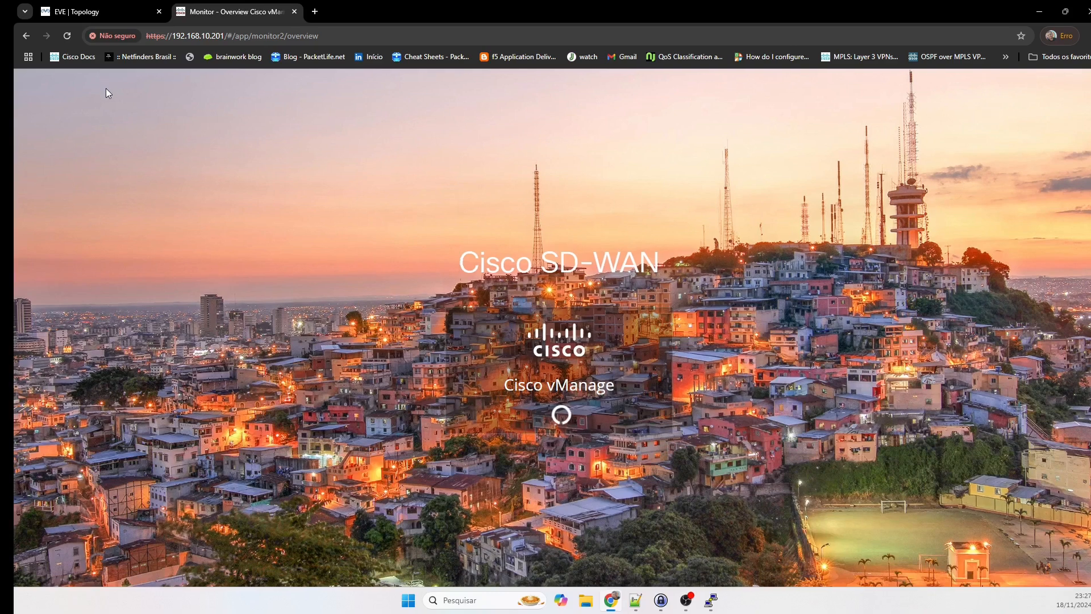